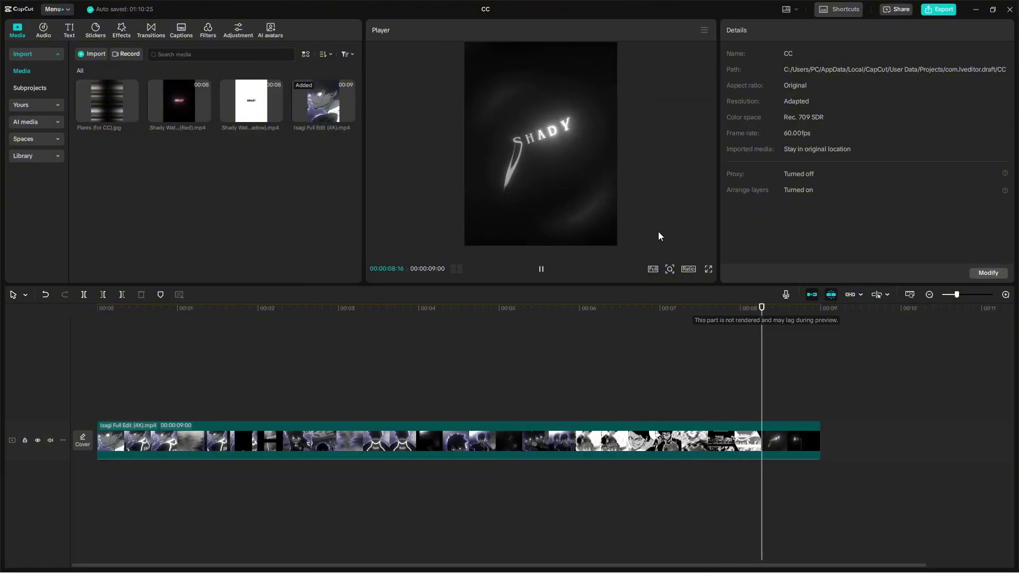
# - Return to the start of the timeline and preview the flares image and the red watermark clip in the media library
pyautogui.click(393, 369)
pyautogui.press('Home')
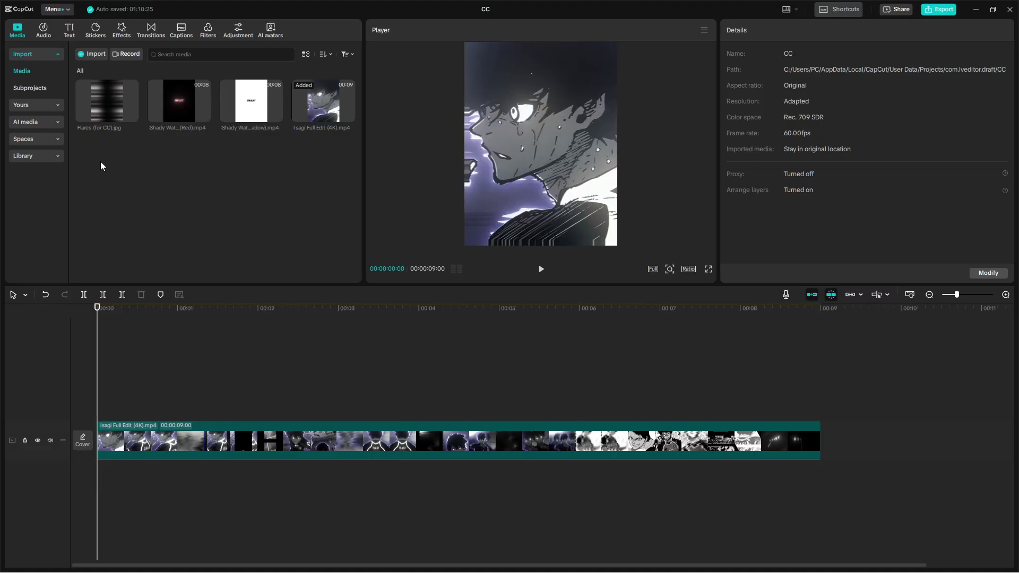
pyautogui.click(113, 135)
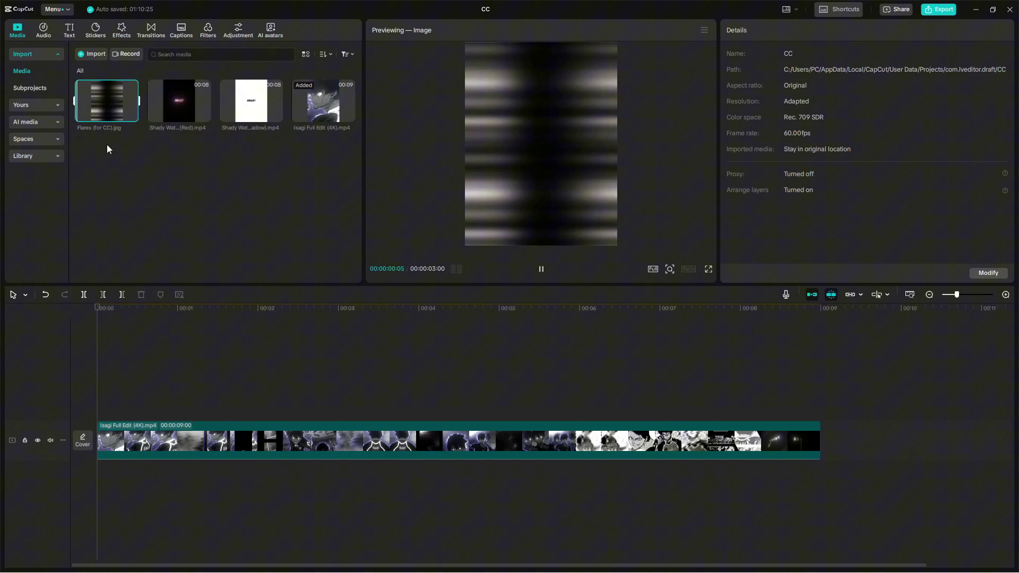
pyautogui.click(186, 107)
pyautogui.click(83, 160)
pyautogui.click(100, 103)
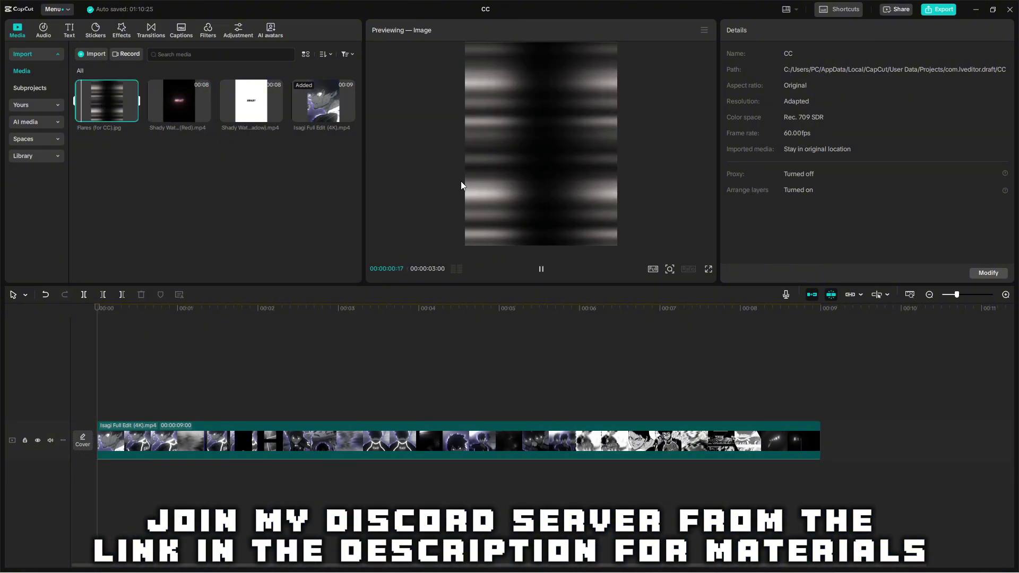
pyautogui.click(187, 245)
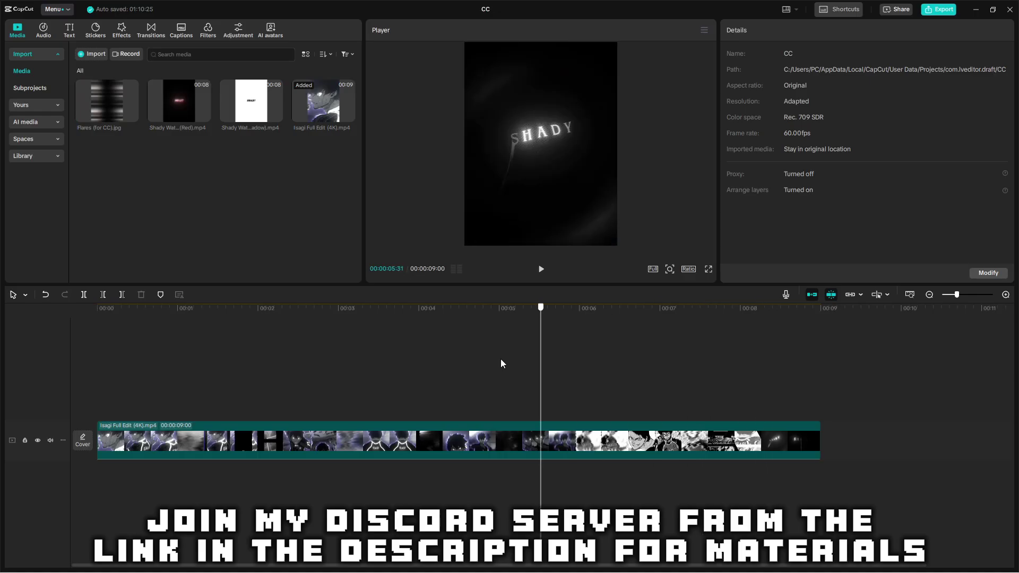
# - Scrub through the Isagi edit and examine where the manga panels begin, including a full-screen look at a panel frame
pyautogui.keyDown('ctrl'); pyautogui.scroll(2, 415, 359); pyautogui.keyUp('ctrl')
pyautogui.keyDown('ctrl'); pyautogui.scroll(-4, 414, 357); pyautogui.keyUp('ctrl')
pyautogui.keyDown('ctrl'); pyautogui.scroll(1, 415, 356); pyautogui.keyUp('ctrl')
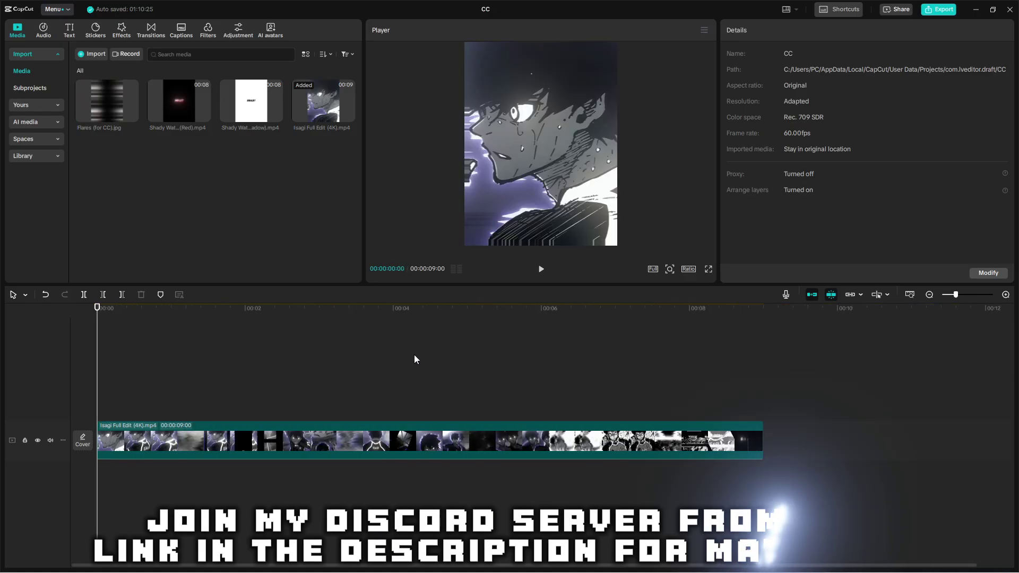
pyautogui.click(415, 357)
pyautogui.moveTo(415, 361); pyautogui.dragTo(779, 387)
pyautogui.click(353, 419)
pyautogui.keyDown('ctrl'); pyautogui.scroll(2, 409, 402); pyautogui.keyUp('ctrl')
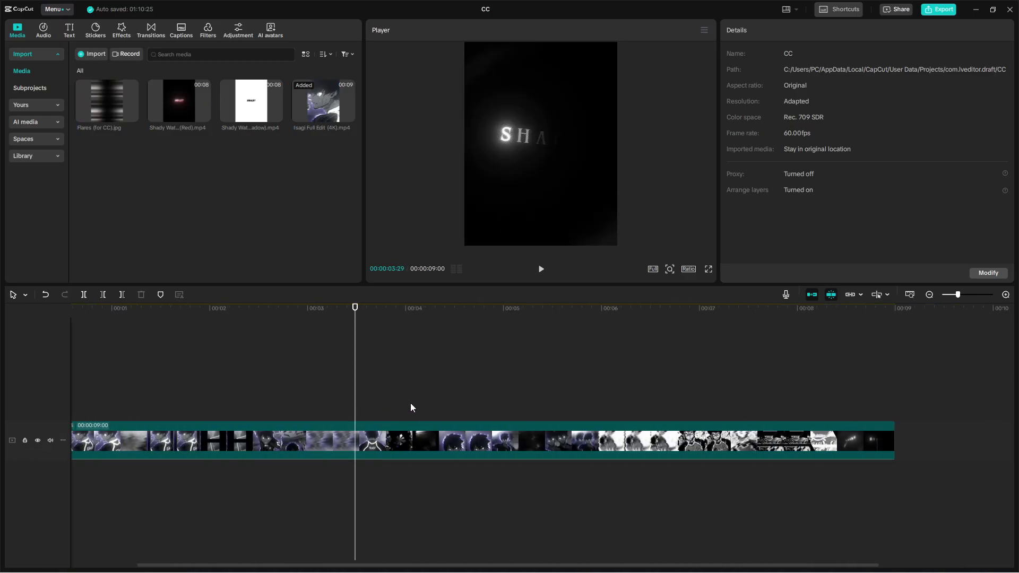
pyautogui.click(639, 405)
pyautogui.keyDown('ctrl'); pyautogui.scroll(2, 639, 405); pyautogui.keyUp('ctrl')
pyautogui.hscroll(4, 640, 404)
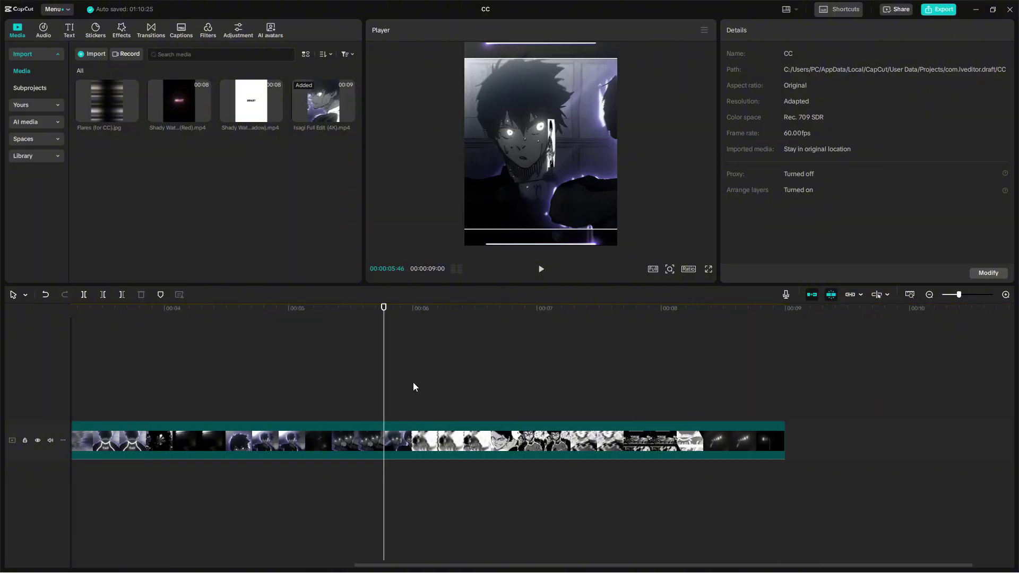
pyautogui.moveTo(413, 382); pyautogui.dragTo(435, 418)
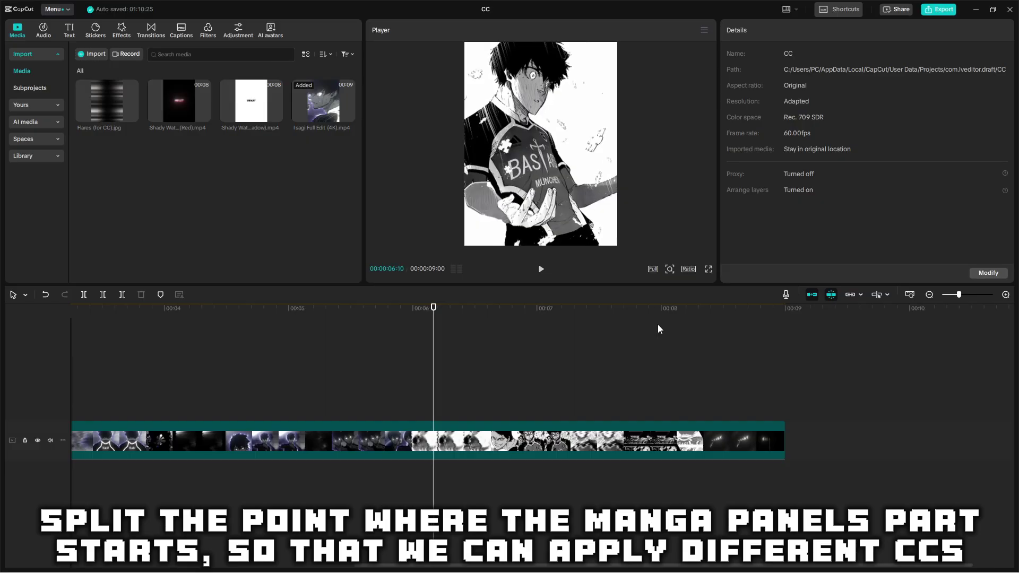
pyautogui.click(708, 269)
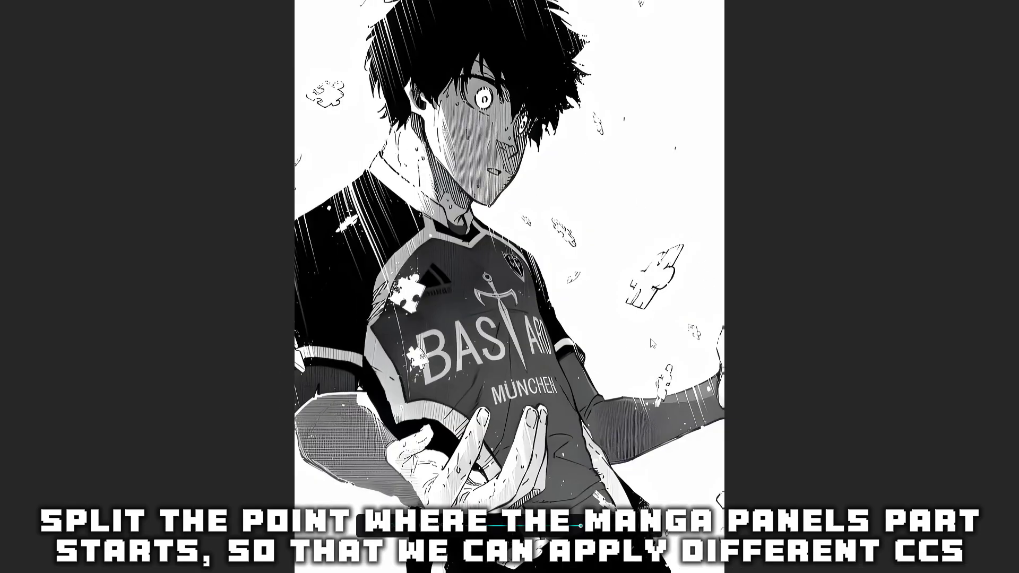
pyautogui.press('Escape')
# - Split the Isagi edit at 00:00:06:00, the frame where the manga panels start
pyautogui.moveTo(418, 420); pyautogui.dragTo(387, 411)
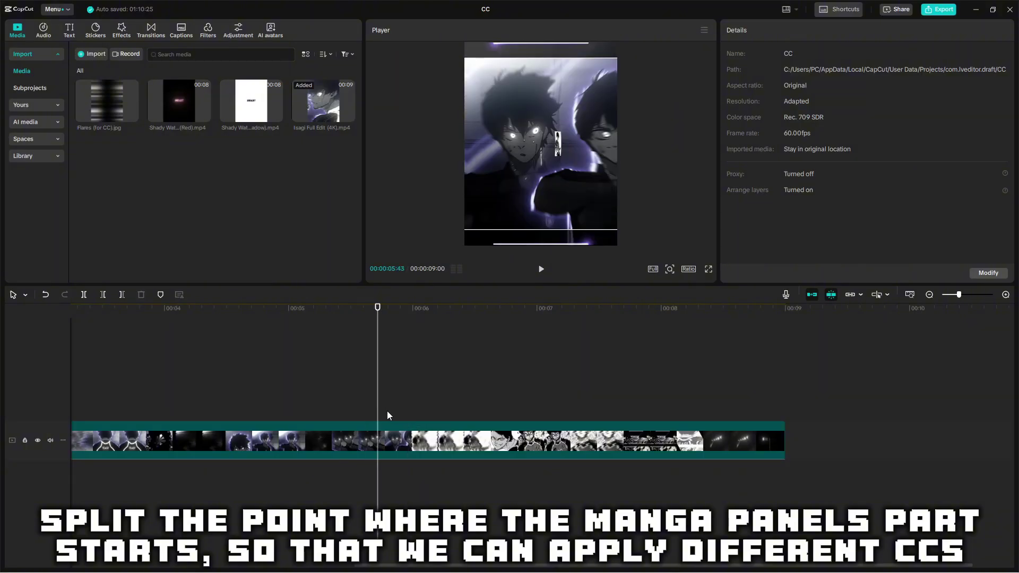
pyautogui.press('Right')
pyautogui.press('Right')
pyautogui.press('Right')
pyautogui.press('Right')
pyautogui.press('Right')
pyautogui.press('Right')
pyautogui.press('Right')
pyautogui.press('Right')
pyautogui.press('Right')
pyautogui.press('Right')
pyautogui.press('Right')
pyautogui.press('Right')
pyautogui.press('Right')
pyautogui.press('Right')
pyautogui.press('Right')
pyautogui.press('Right')
pyautogui.press('Right')
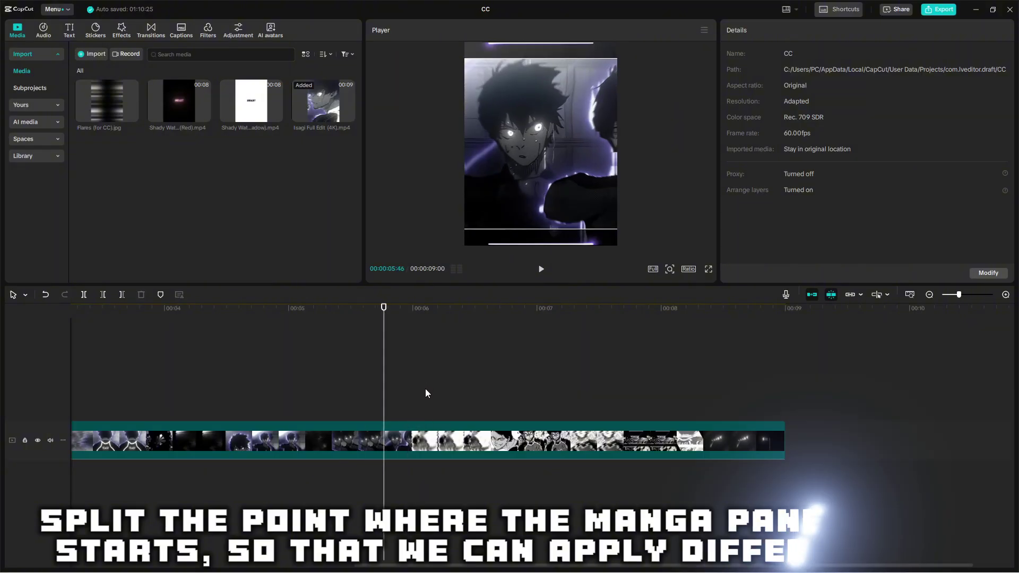
pyautogui.press('Right')
pyautogui.press('Right')
pyautogui.press('Right')
pyautogui.press('Right')
pyautogui.press('Right')
pyautogui.press('Right')
pyautogui.press('Right')
pyautogui.press('Right')
pyautogui.press('Right')
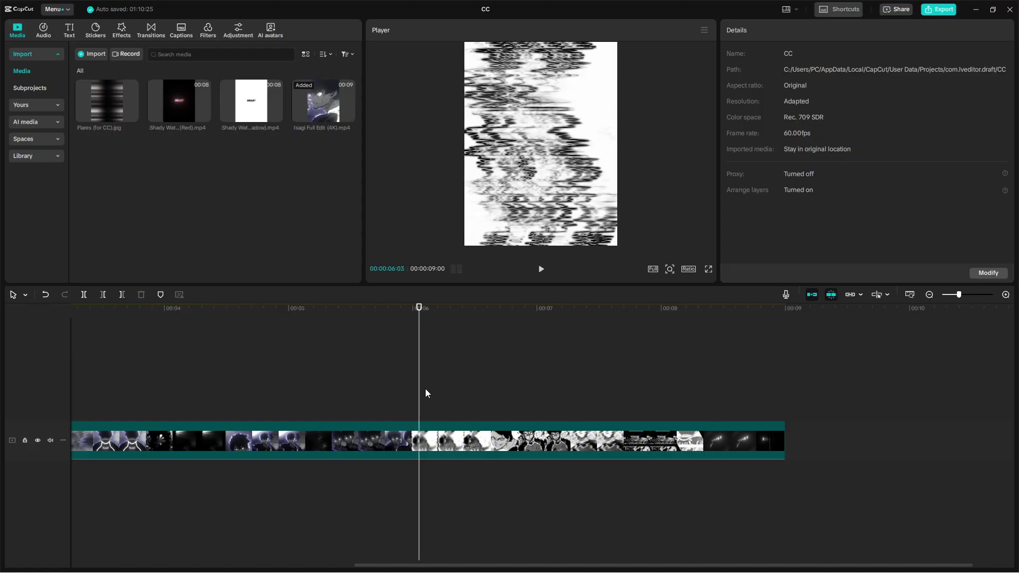
pyautogui.press('Left')
pyautogui.press('Left')
pyautogui.press('Left')
pyautogui.press('Left')
pyautogui.press('Left')
pyautogui.press('Left')
pyautogui.press('Left')
pyautogui.press('Left')
pyautogui.press('Left')
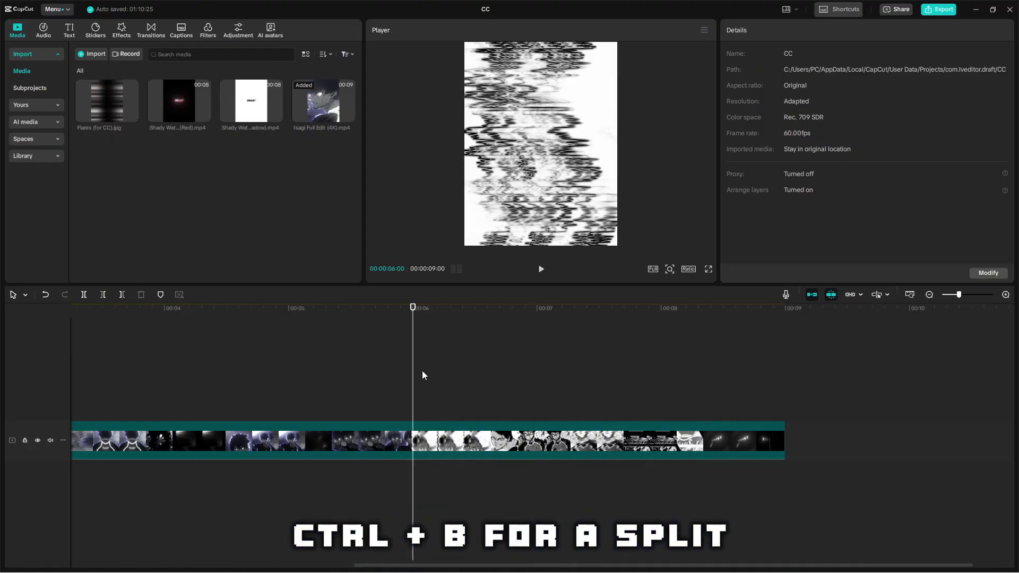
pyautogui.hotkey('ctrl', 'b')
# - Examine the frames around the split and the two resulting segments of the Isagi edit
pyautogui.scroll(1, 467, 393)
pyautogui.click(392, 409)
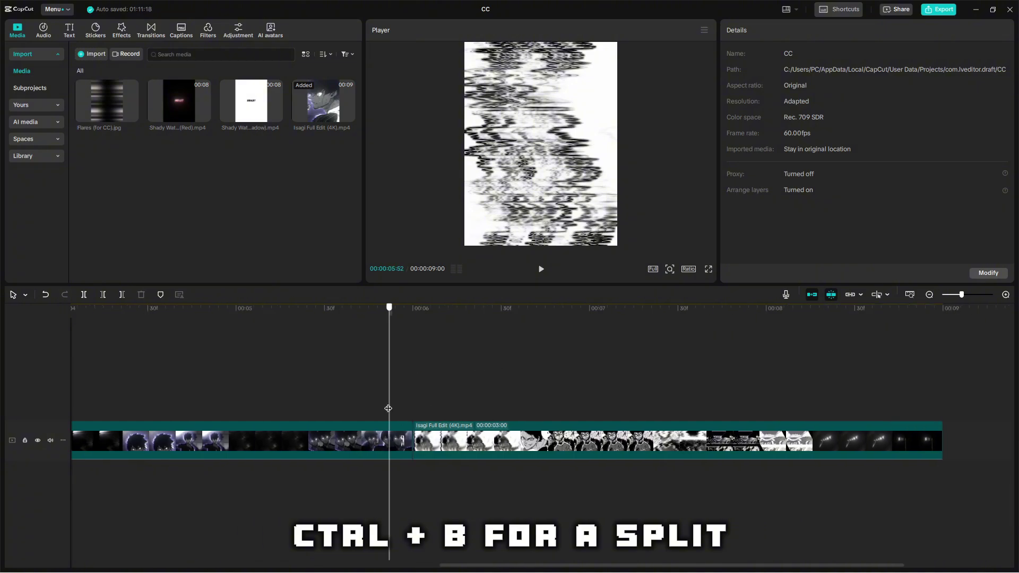
pyautogui.click(407, 444)
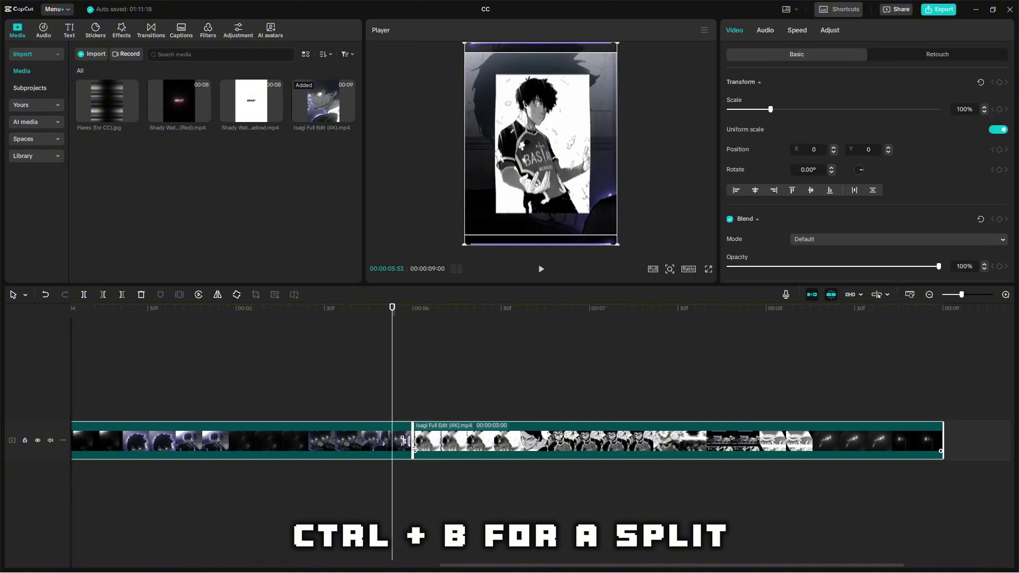
pyautogui.click(380, 493)
pyautogui.click(189, 478)
pyautogui.scroll(1, 341, 467)
pyautogui.scroll(-3, 341, 467)
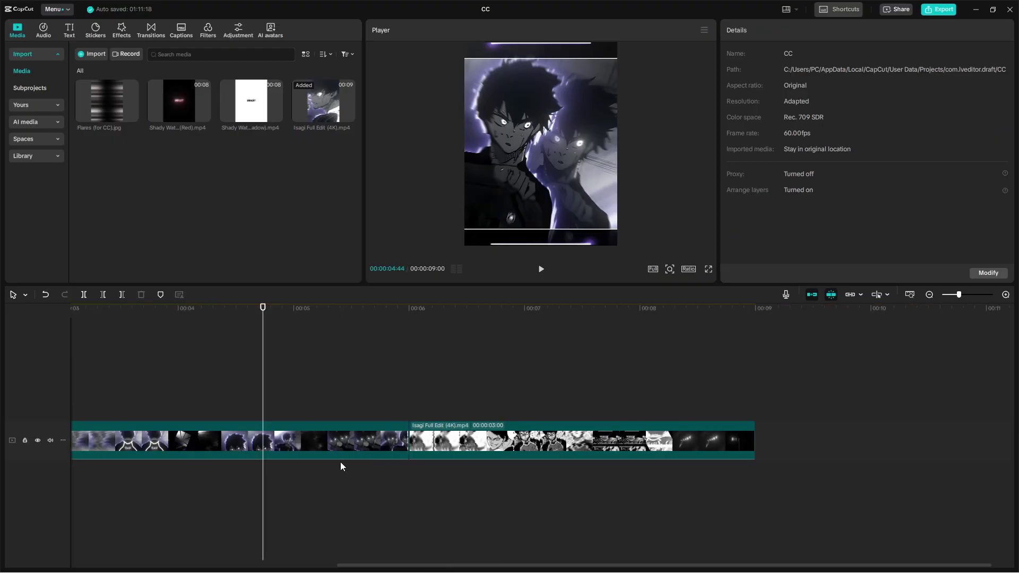
pyautogui.scroll(-3, 340, 461)
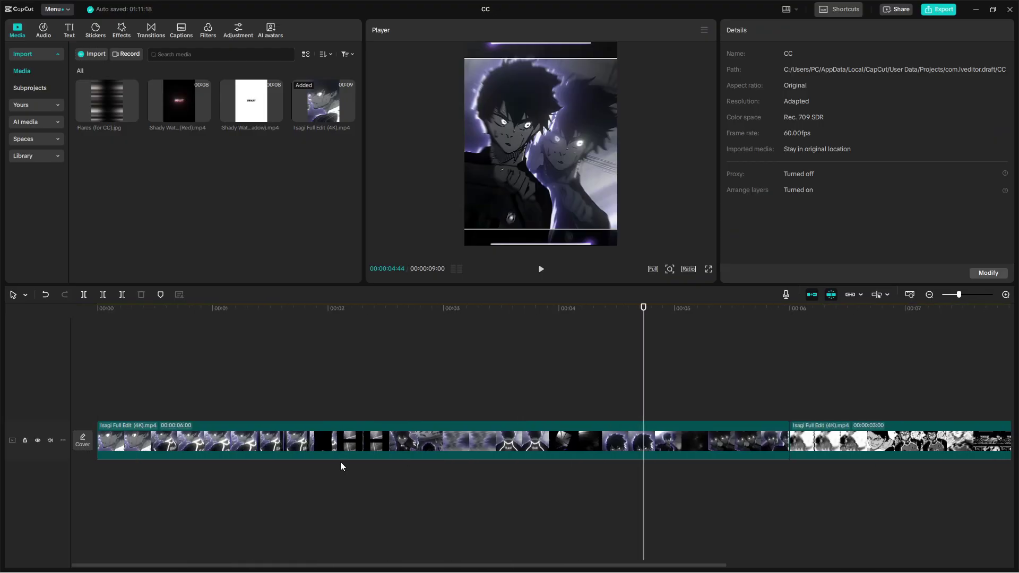
# - Add Flares (for CC).jpg as an overlay from the timeline start and extend it to 6 seconds, matching the first Isagi segment
pyautogui.click(74, 487)
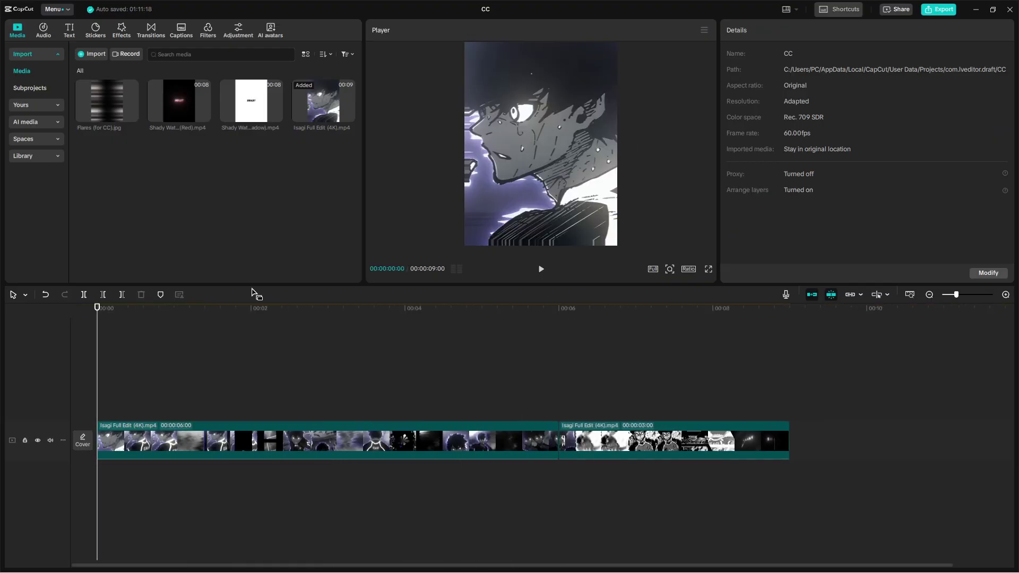
pyautogui.click(106, 85)
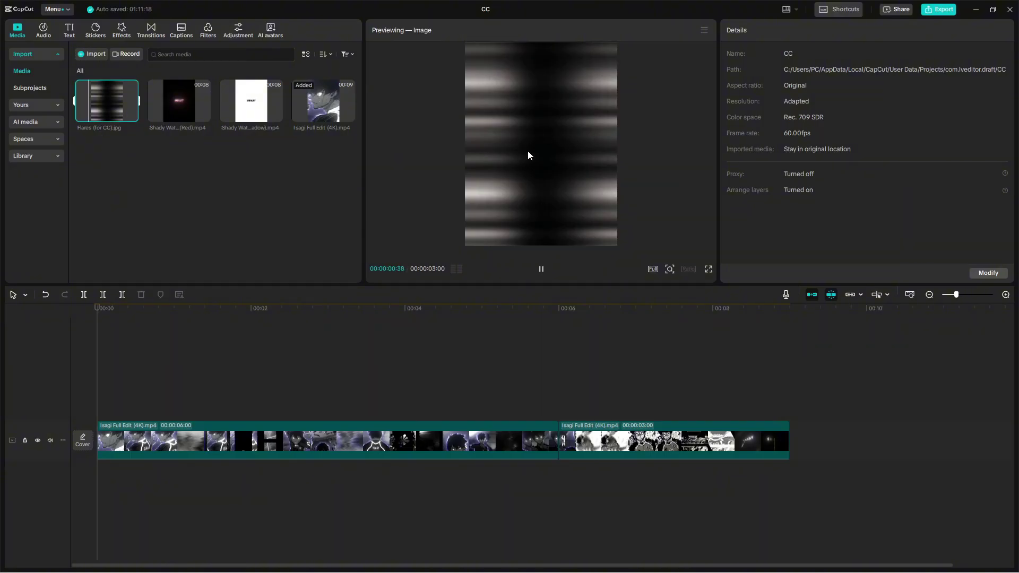
pyautogui.moveTo(114, 106); pyautogui.dragTo(42, 375)
pyautogui.moveTo(132, 366); pyautogui.dragTo(167, 383)
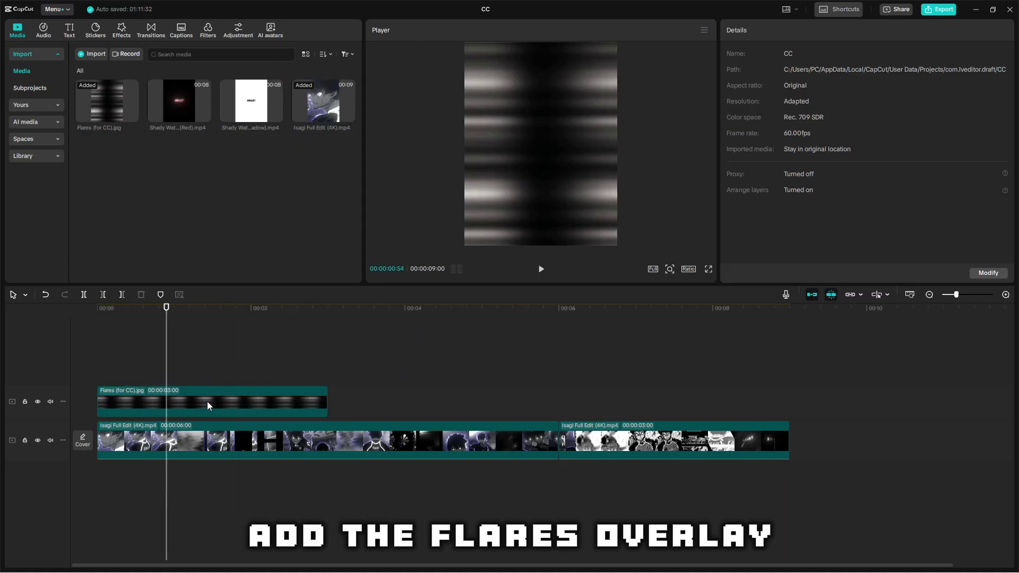
pyautogui.click(208, 403)
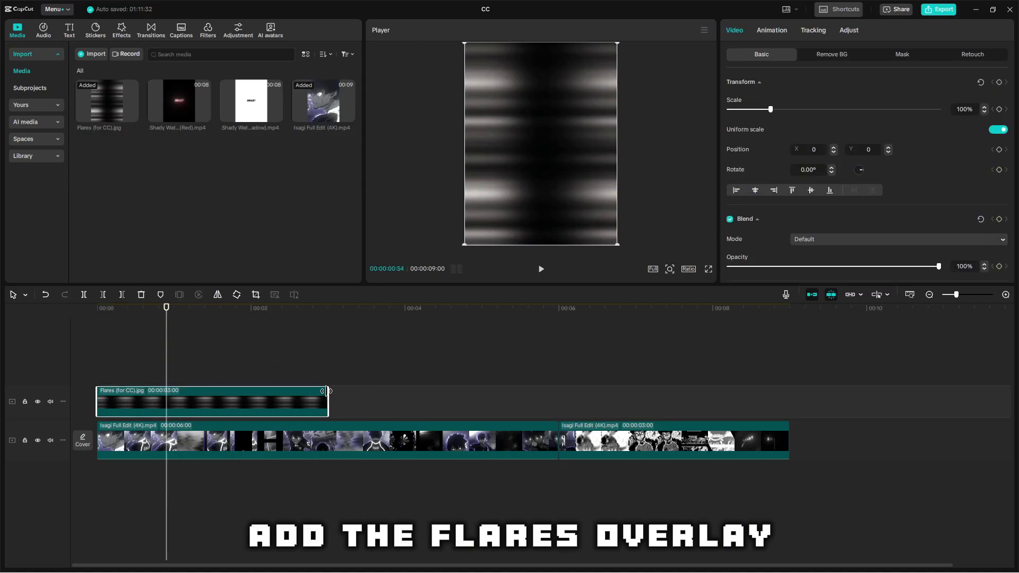
pyautogui.moveTo(326, 392); pyautogui.dragTo(559, 391)
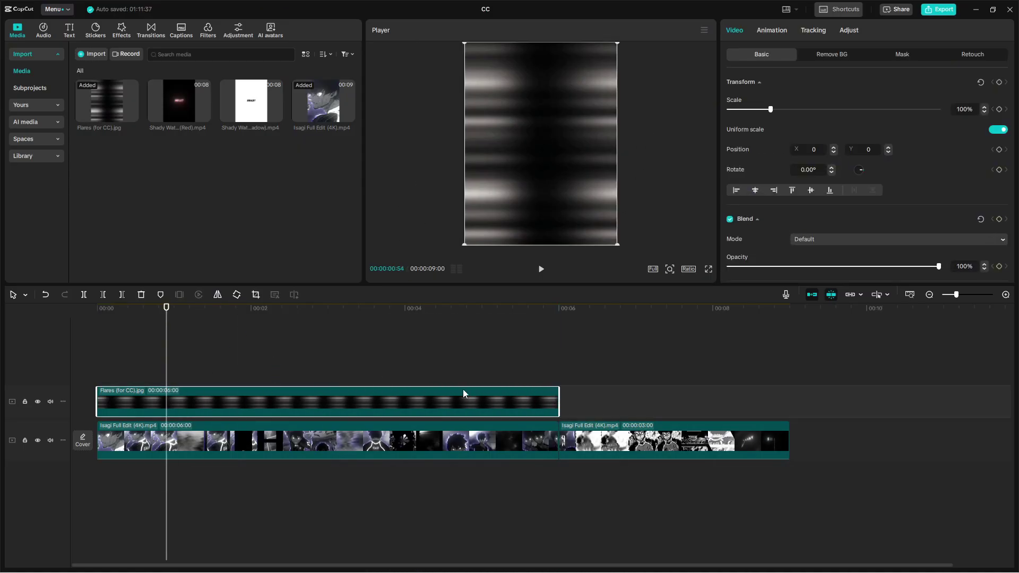
# - Set the flares overlay's blend mode to Color dodge
pyautogui.click(297, 358)
pyautogui.moveTo(298, 358); pyautogui.dragTo(4, 372)
pyautogui.click(201, 405)
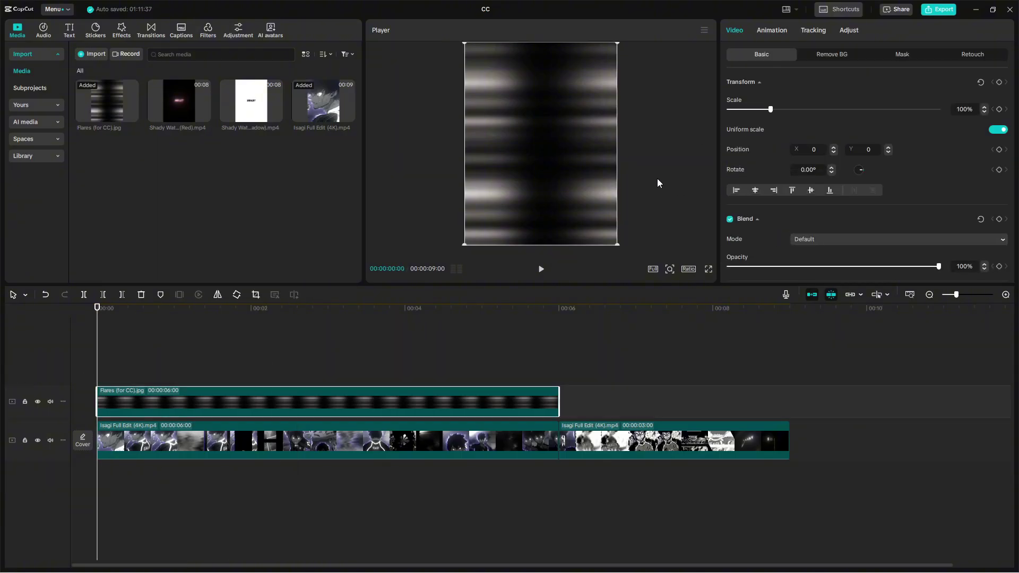
pyautogui.click(805, 242)
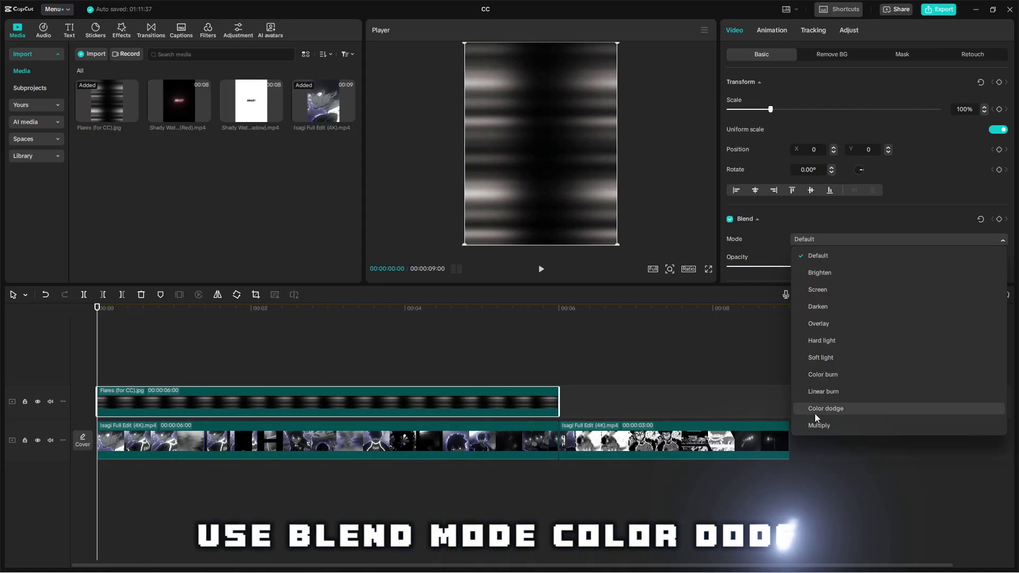
pyautogui.click(833, 412)
# - Play back the first segment in the normal and full-screen preview to check the flares overlay, ending at the timeline start
pyautogui.click(500, 374)
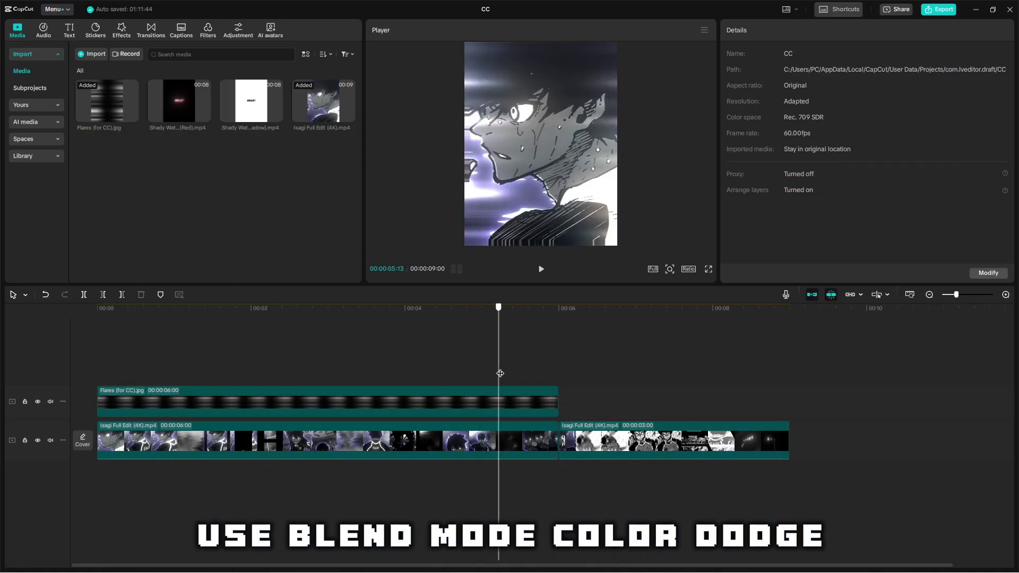
pyautogui.moveTo(500, 374); pyautogui.dragTo(39, 339)
pyautogui.press('space')
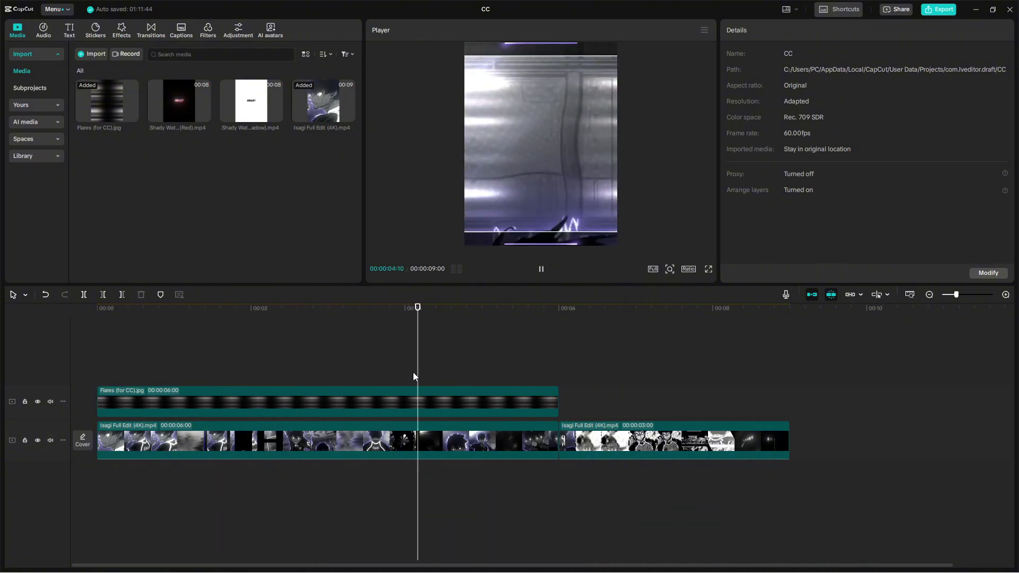
pyautogui.click(413, 375)
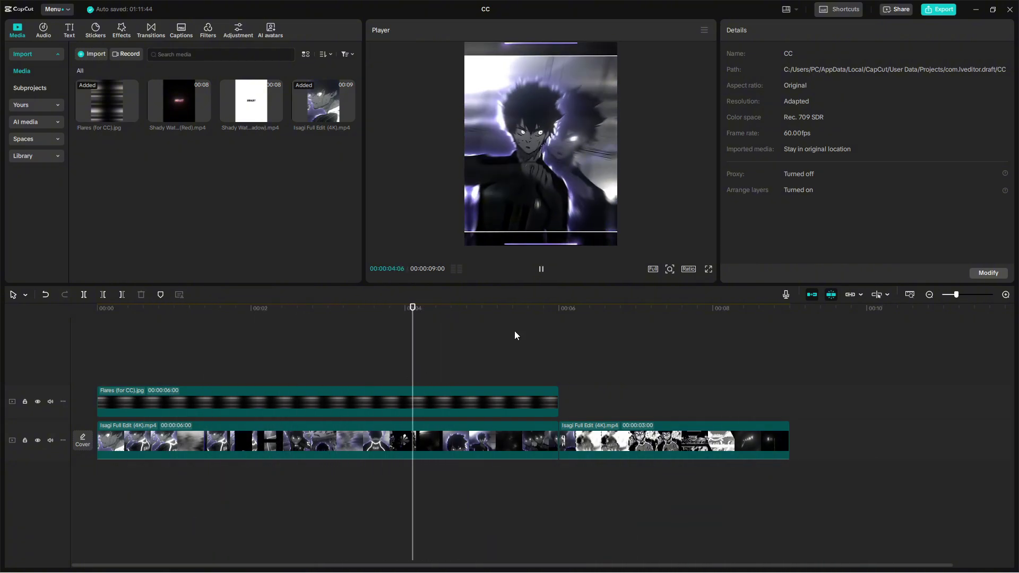
pyautogui.click(708, 269)
pyautogui.press('space')
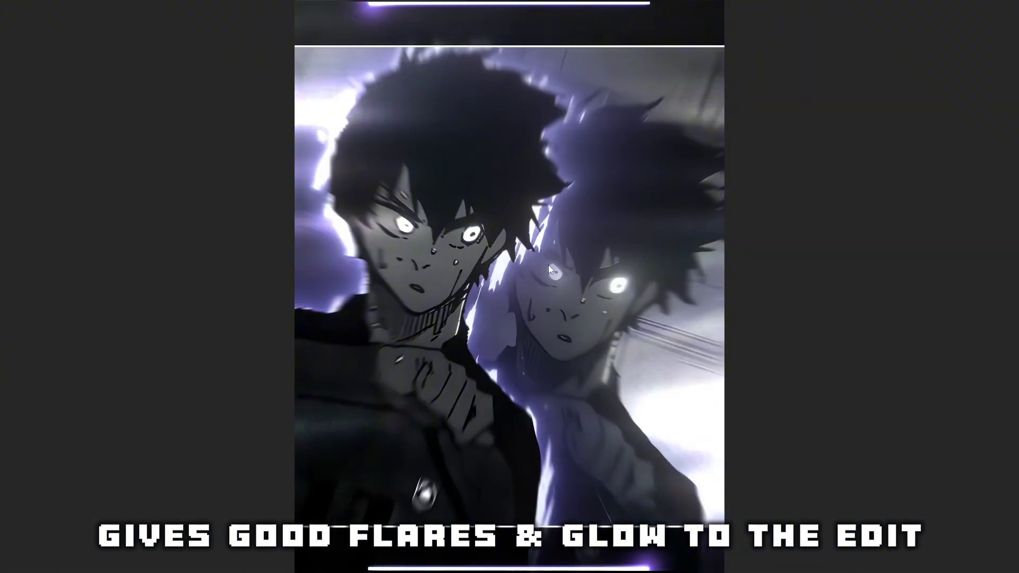
pyautogui.press('Escape')
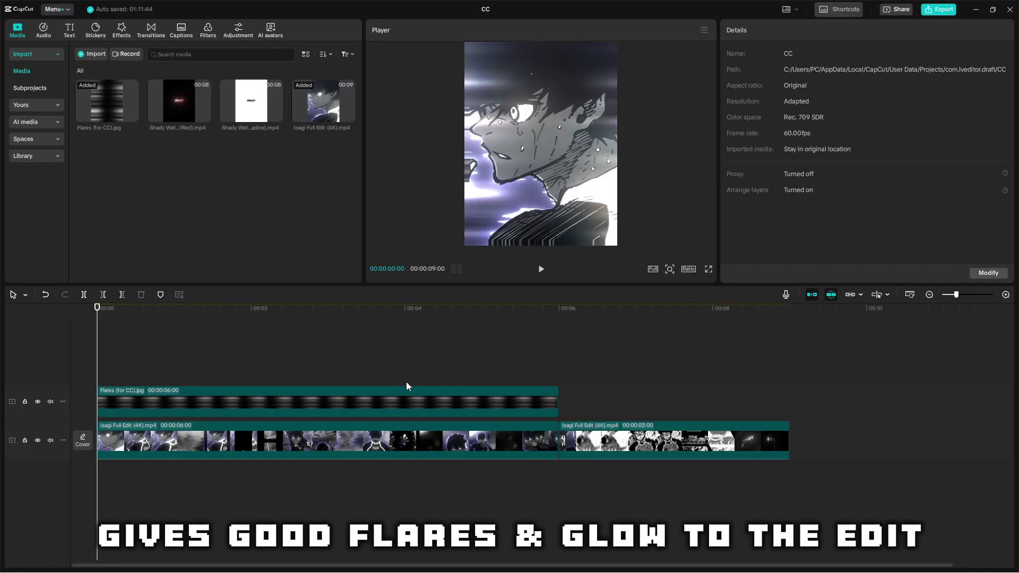
pyautogui.press('space')
pyautogui.click(91, 356)
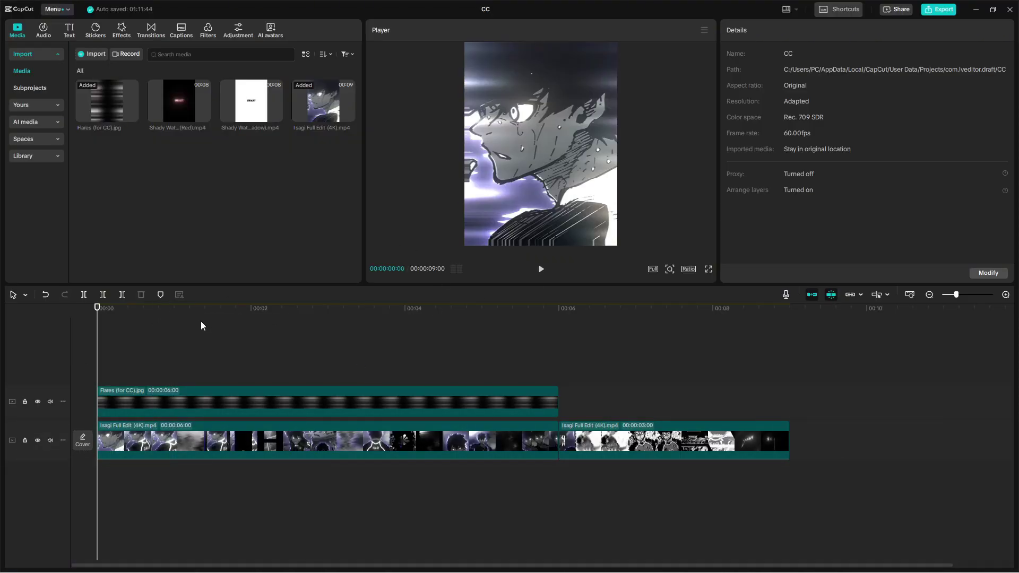
# - Add the Glow 3 video effect above the flares overlay from the timeline start and extend it to the end of the first segment
pyautogui.click(121, 30)
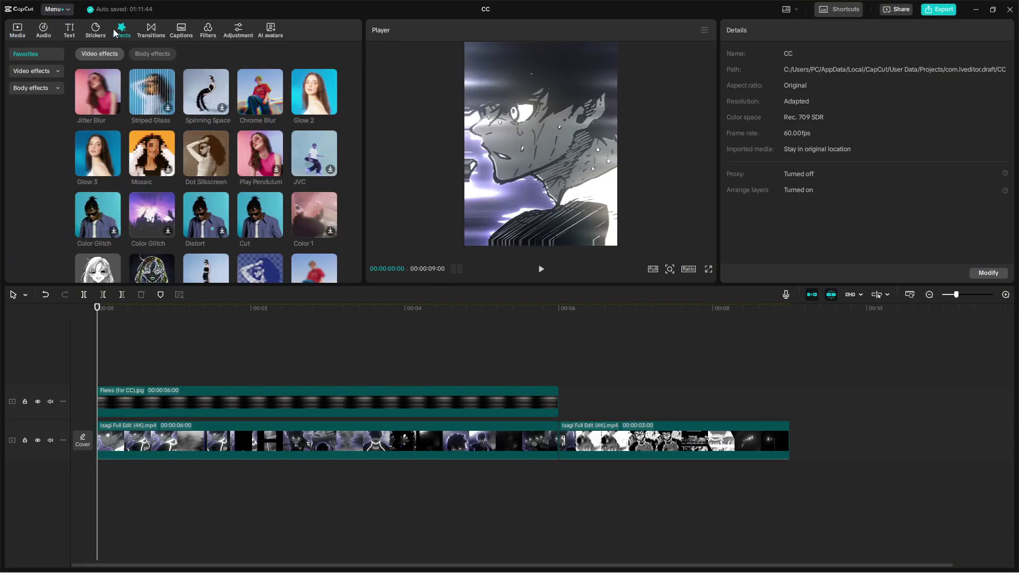
pyautogui.click(96, 148)
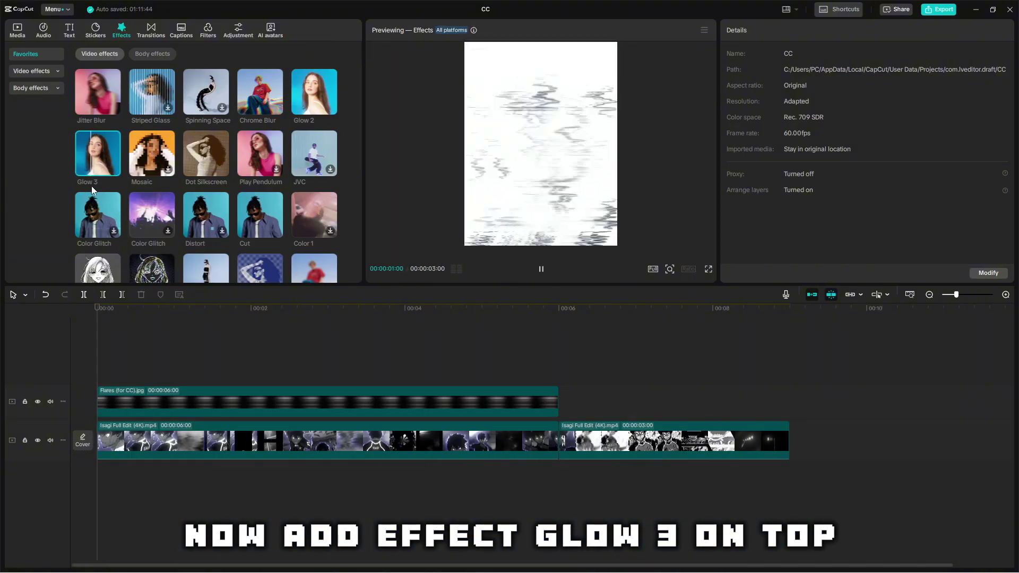
pyautogui.moveTo(91, 185); pyautogui.dragTo(44, 332)
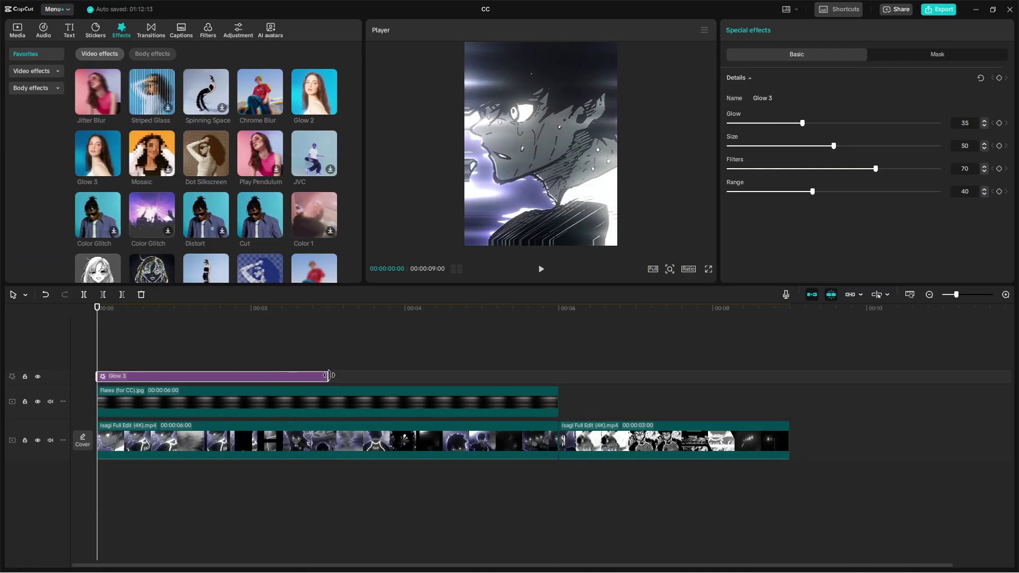
pyautogui.moveTo(328, 377); pyautogui.dragTo(558, 421)
# - Check the Glow 3 effect on the first segment in the full-screen preview at 00:00:00:20
pyautogui.click(194, 356)
pyautogui.moveTo(195, 356); pyautogui.dragTo(123, 366)
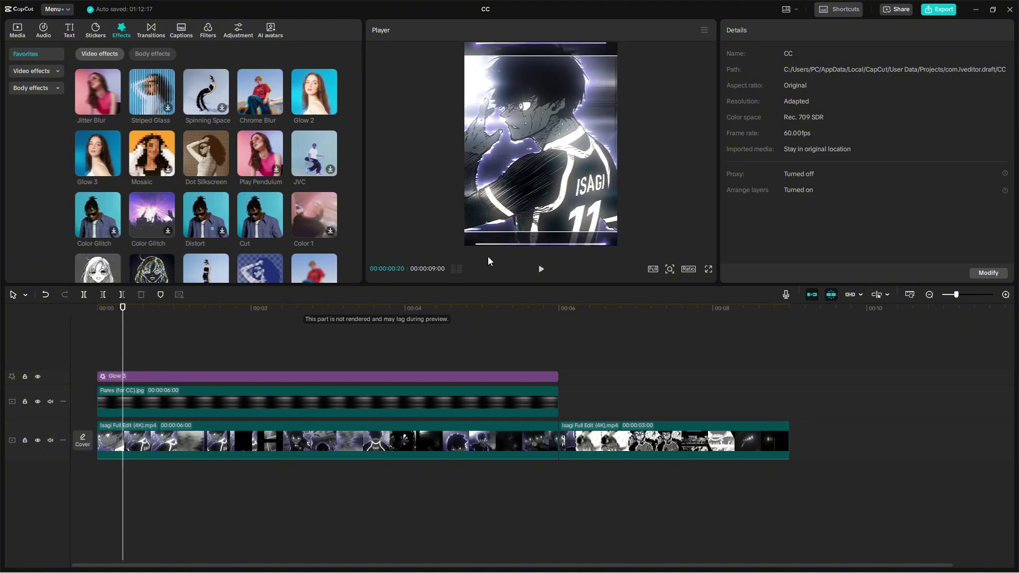
pyautogui.click(708, 269)
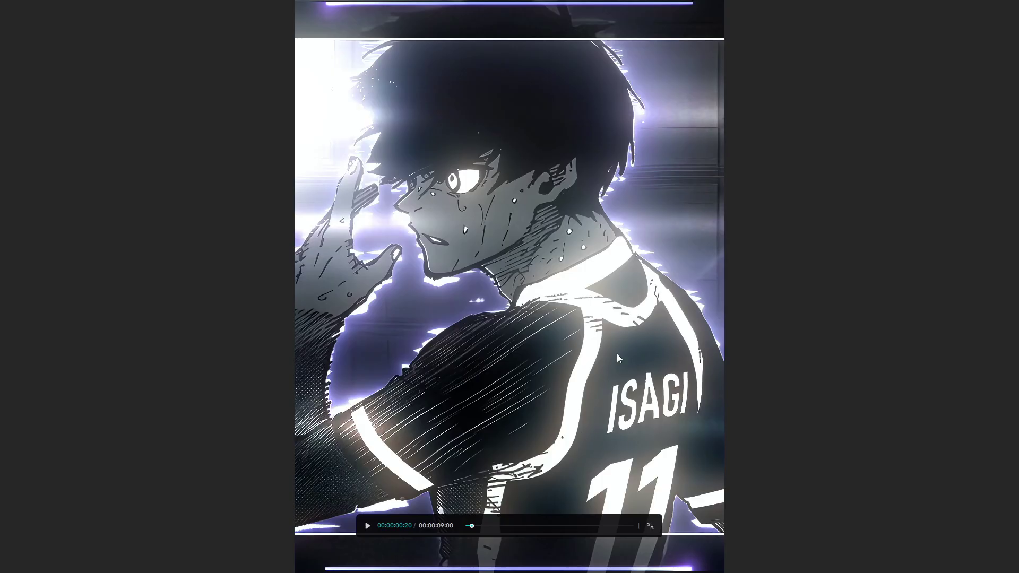
pyautogui.click(650, 526)
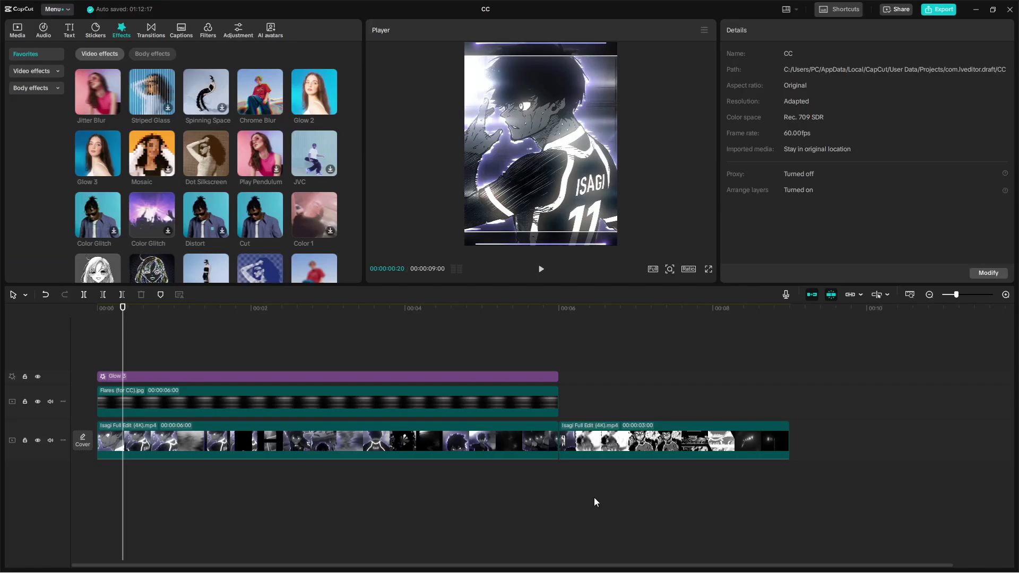
# - Set the Glow 3 effect's Glow to 25, Filters to 75 and Range to 35
pyautogui.click(469, 377)
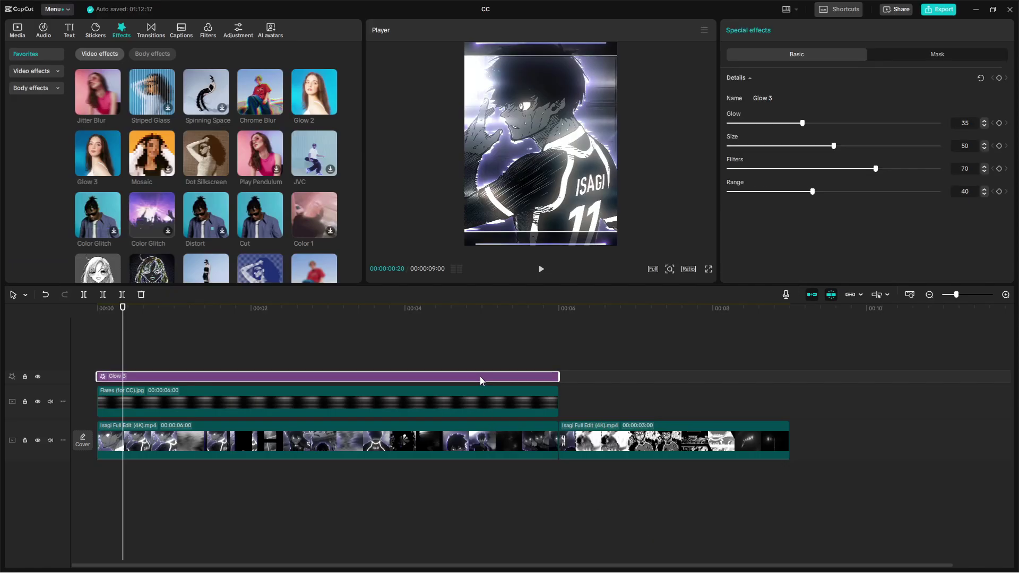
pyautogui.click(985, 194)
pyautogui.click(985, 194)
pyautogui.click(985, 193)
pyautogui.click(985, 194)
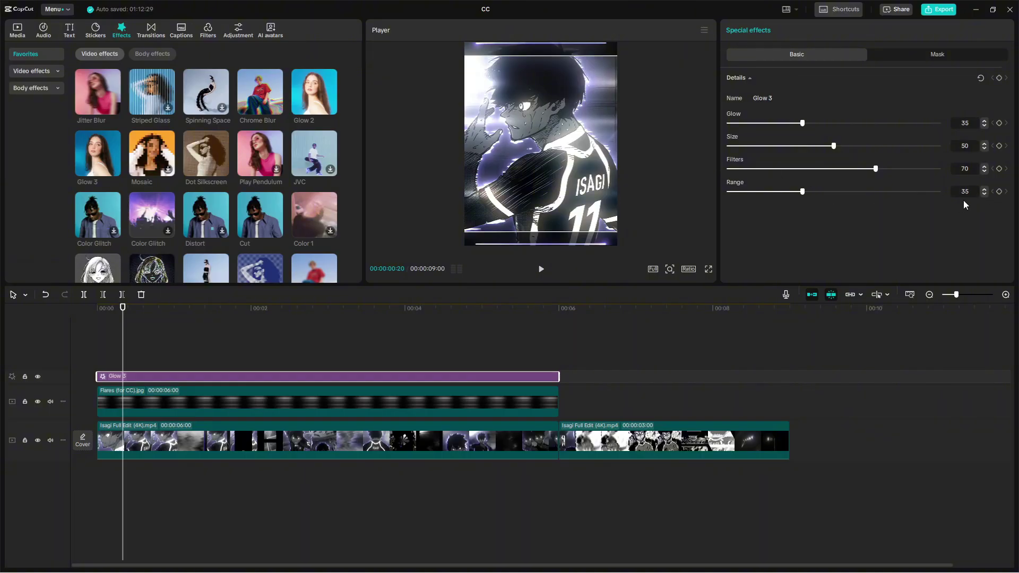
pyautogui.click(955, 213)
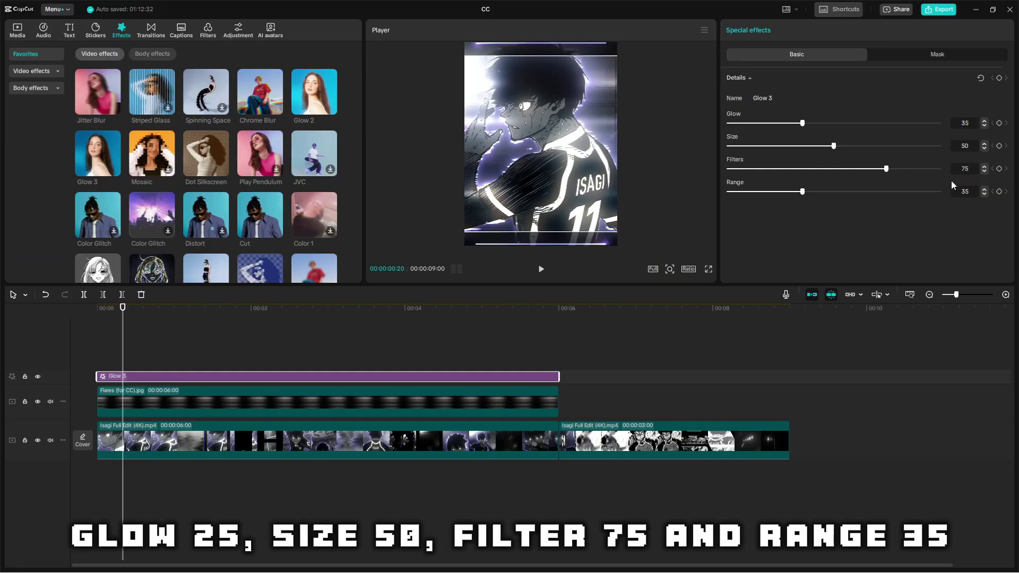
pyautogui.moveTo(779, 124); pyautogui.dragTo(780, 123)
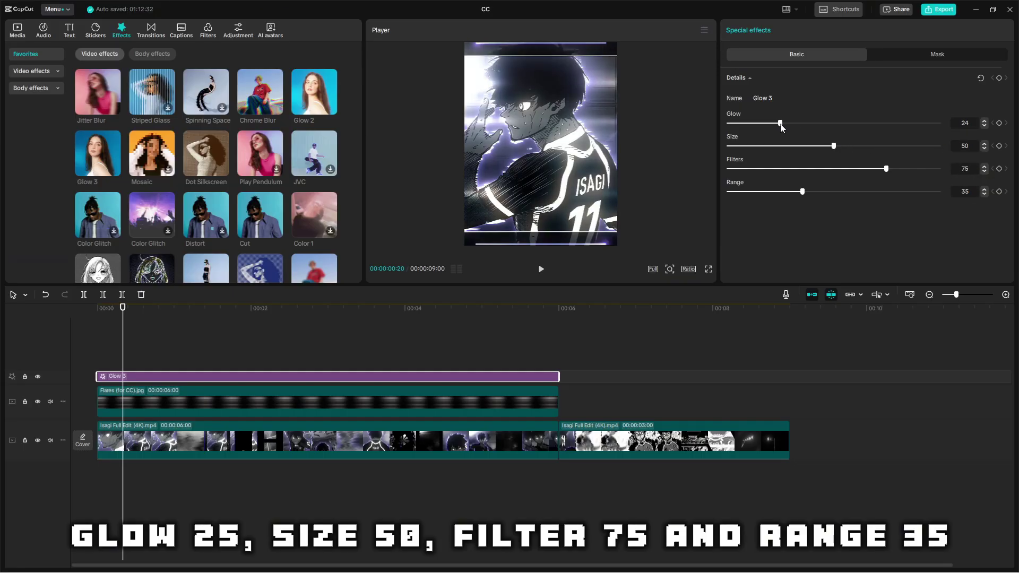
pyautogui.click(986, 126)
pyautogui.click(970, 123)
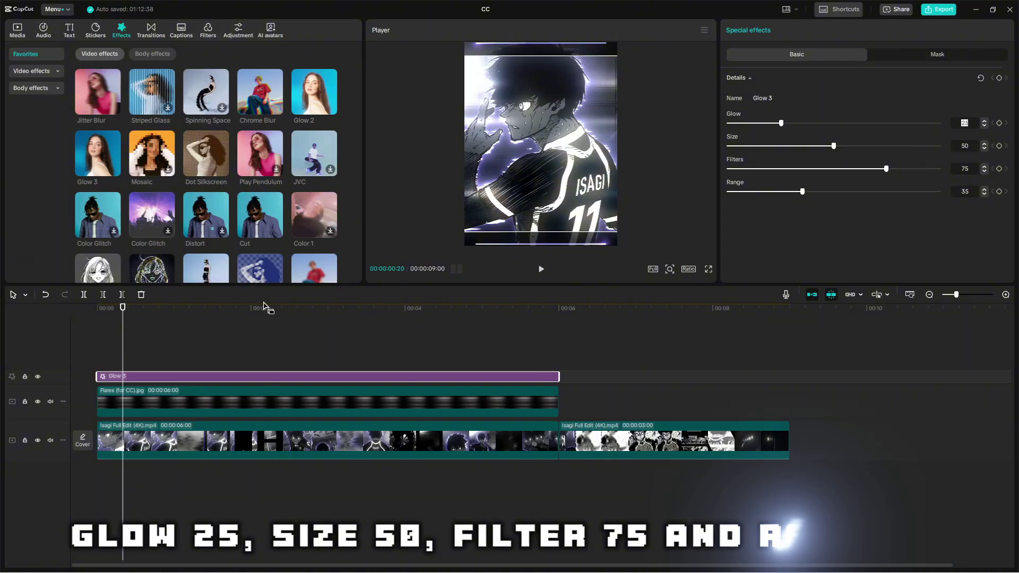
# - Play back the first segment and inspect a later frame in full-screen preview to check the glow, ending at the timeline start
pyautogui.click(171, 337)
pyautogui.moveTo(123, 345); pyautogui.dragTo(87, 347)
pyautogui.press('space')
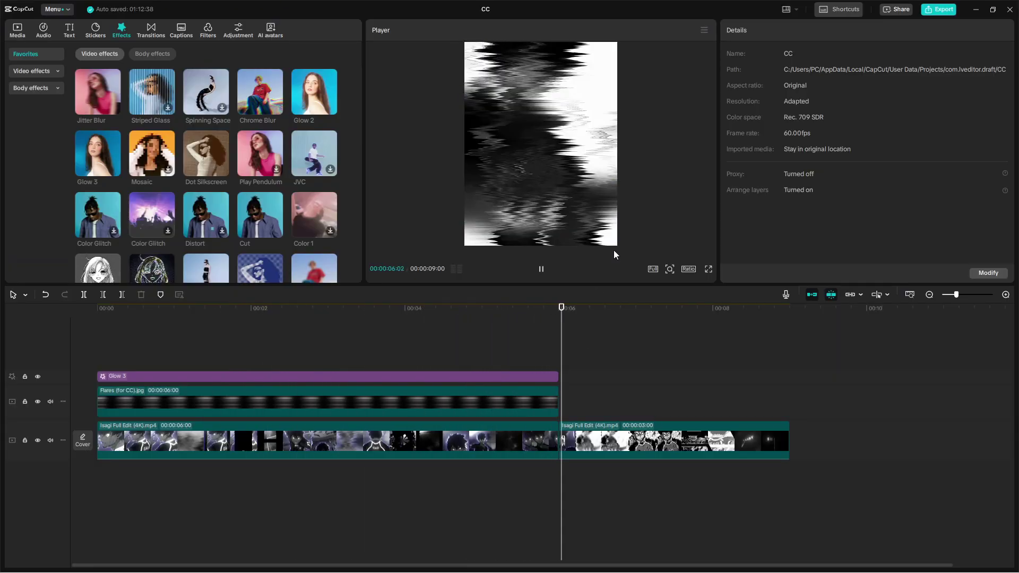
pyautogui.click(498, 354)
pyautogui.moveTo(498, 353); pyautogui.dragTo(458, 357)
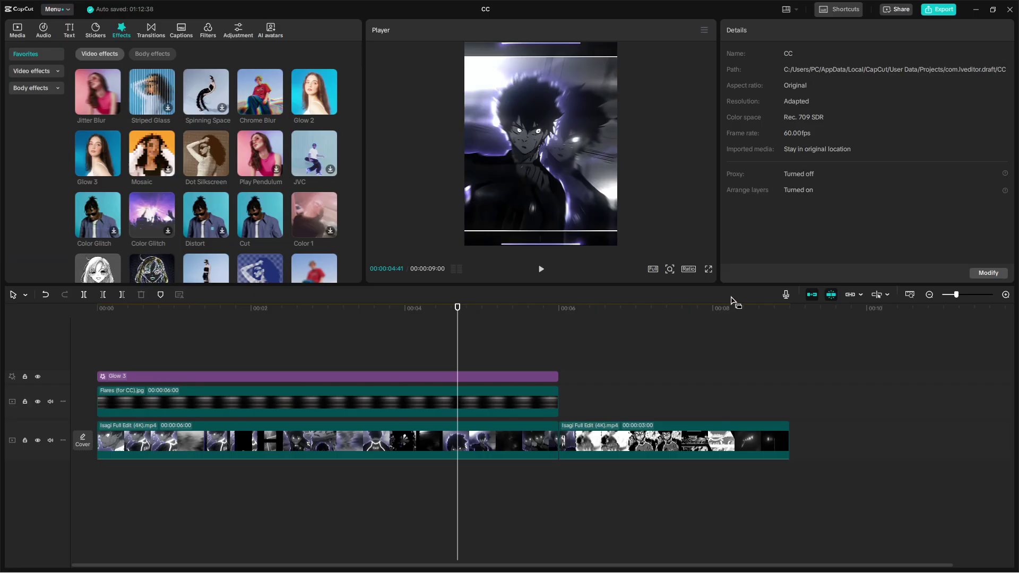
pyautogui.click(708, 269)
pyautogui.press('Right')
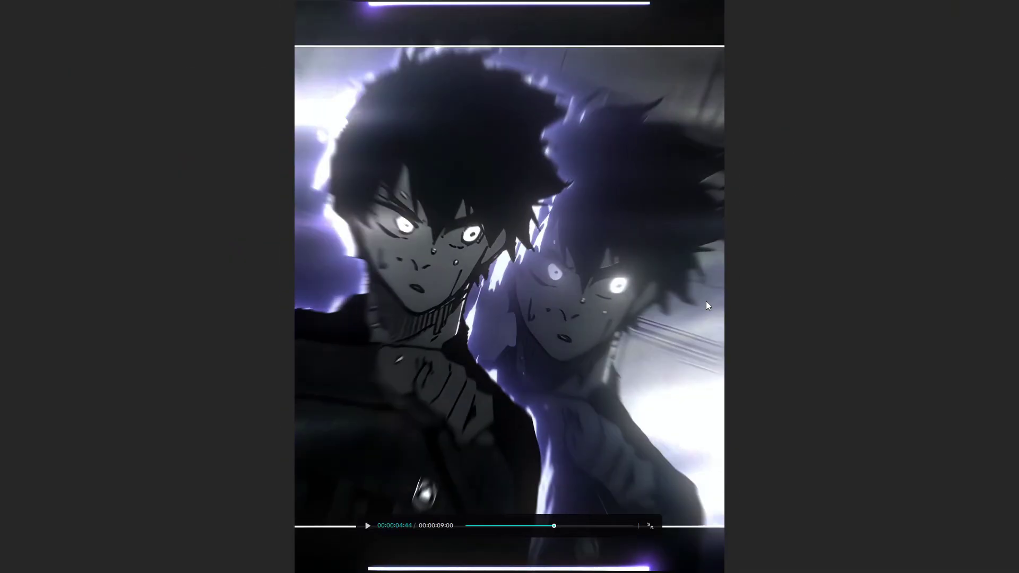
pyautogui.press('Escape')
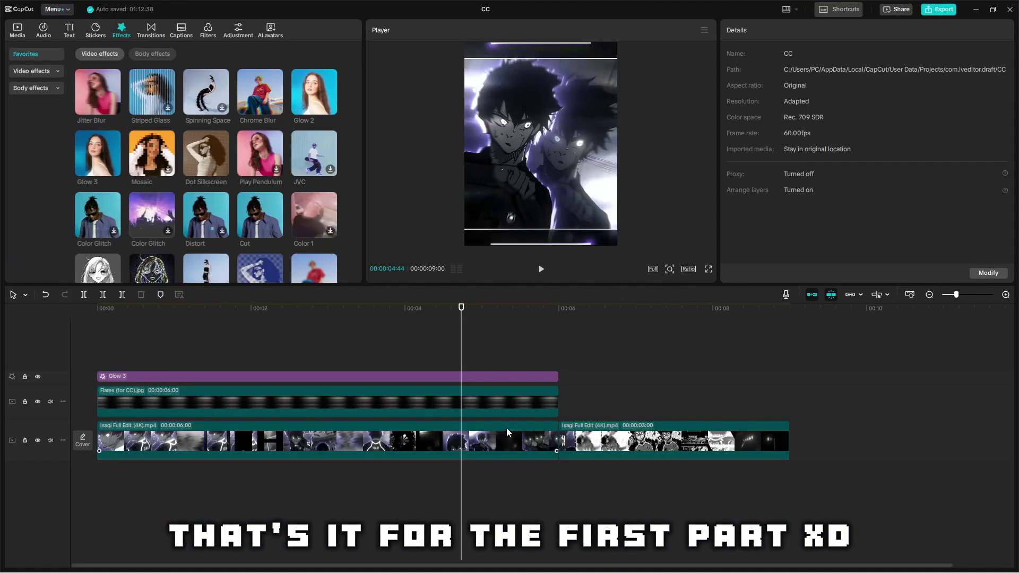
pyautogui.moveTo(460, 357); pyautogui.dragTo(33, 393)
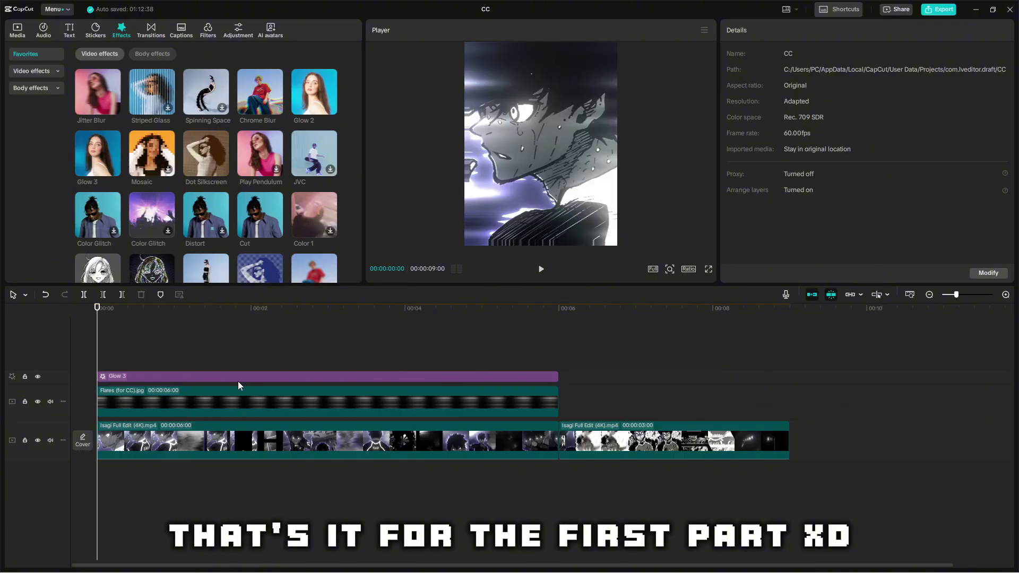
# - Step through the start of the manga panels segment and view the frame at 00:00:06:10 in full-screen preview
pyautogui.moveTo(569, 358)
pyautogui.mouseDown()
pyautogui.moveTo(558, 361)
pyautogui.moveTo(578, 365)
pyautogui.mouseUp()
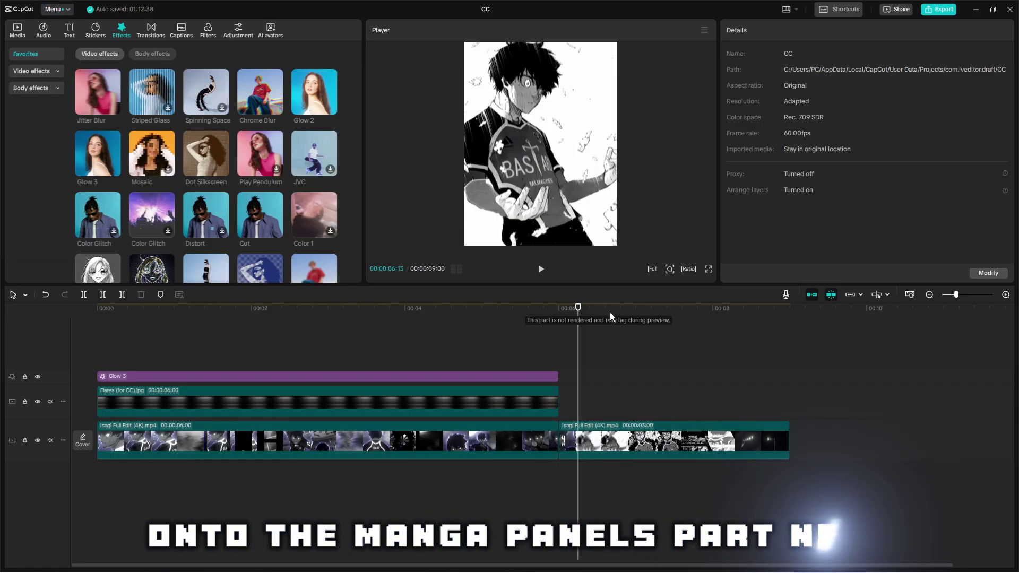
pyautogui.keyDown('ctrl'); pyautogui.scroll(2, 647, 353); pyautogui.keyUp('ctrl')
pyautogui.hscroll(3, 647, 351)
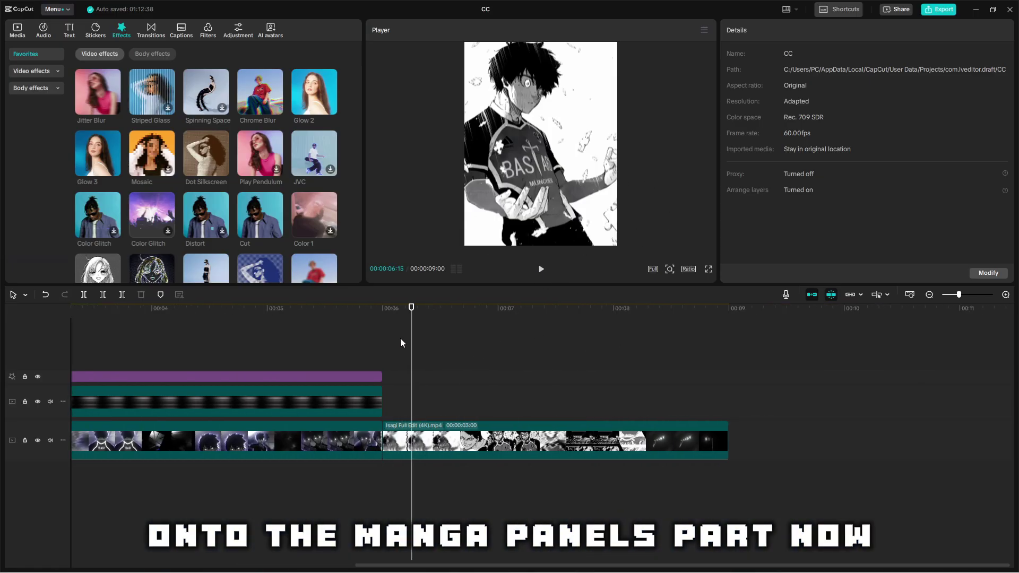
pyautogui.moveTo(412, 344); pyautogui.dragTo(383, 346)
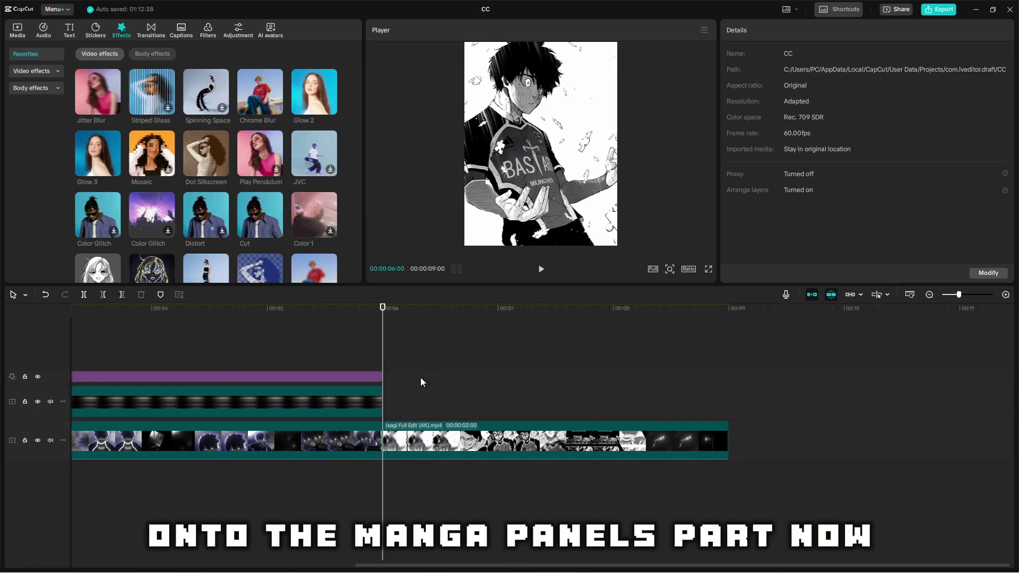
pyautogui.press('Right')
pyautogui.press('Right')
pyautogui.press('Right')
pyautogui.press('Right')
pyautogui.press('Right')
pyautogui.press('Right')
pyautogui.press('Right')
pyautogui.press('Right')
pyautogui.press('Right')
pyautogui.press('Right')
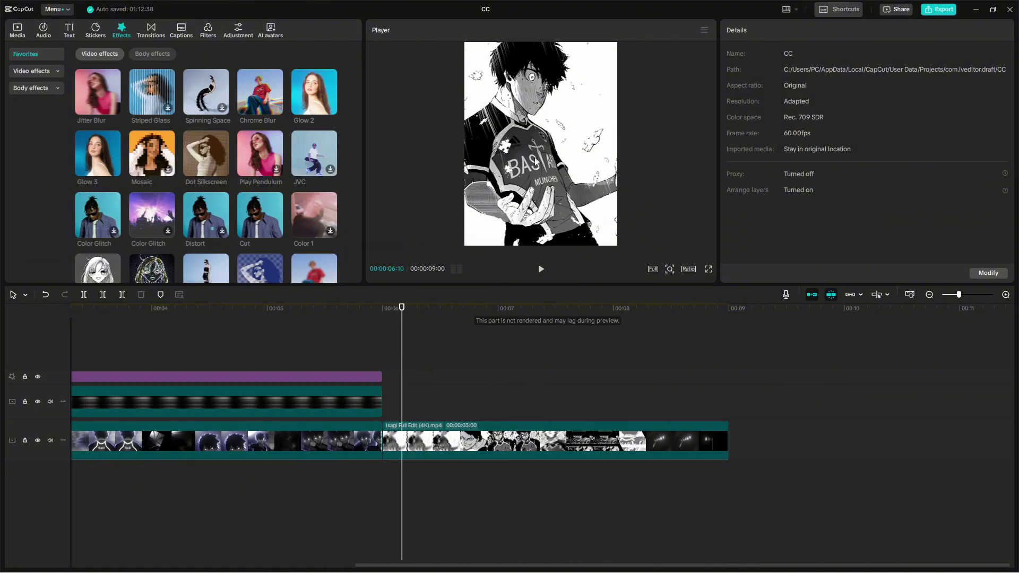
pyautogui.click(709, 269)
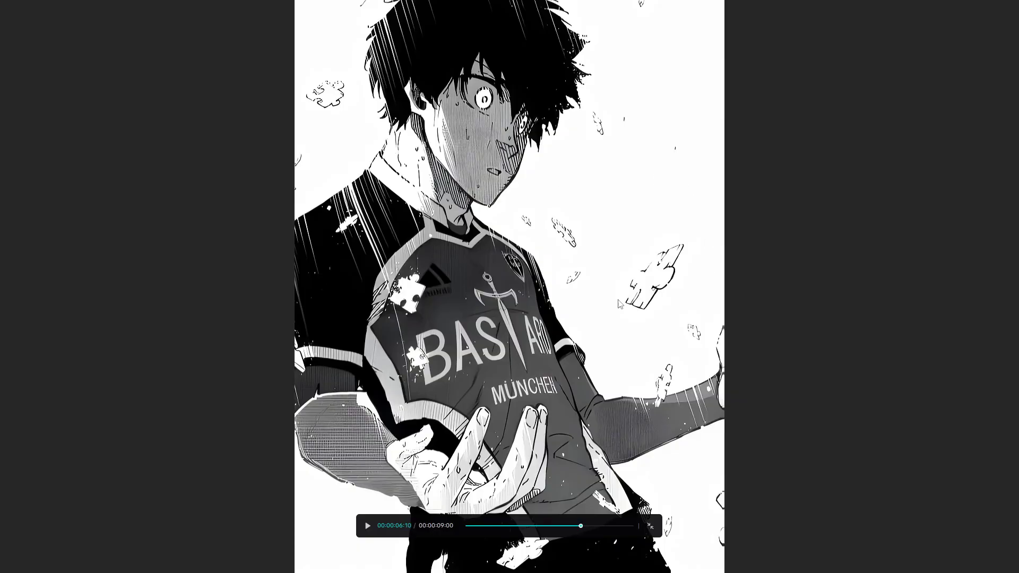
pyautogui.click(649, 528)
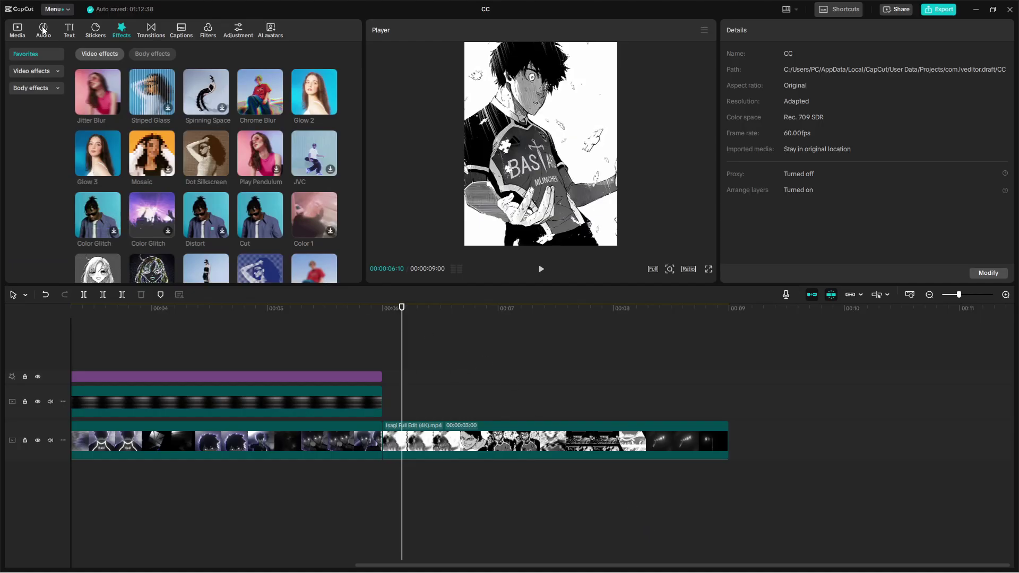
# - Add a custom adjustment layer directly above the manga panels segment, starting at 6 seconds
pyautogui.click(25, 30)
pyautogui.click(233, 31)
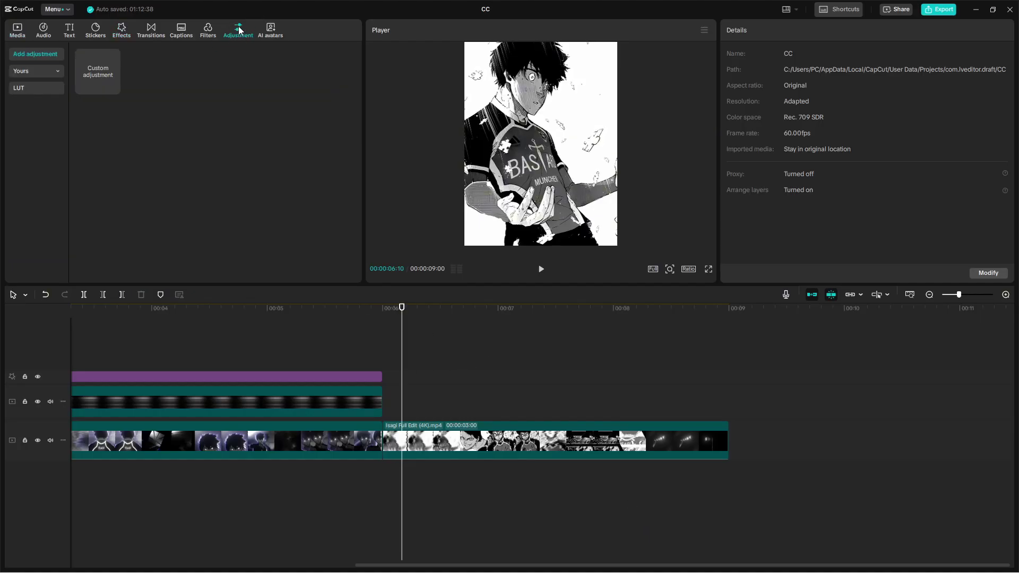
pyautogui.click(87, 69)
pyautogui.moveTo(110, 61); pyautogui.dragTo(384, 417)
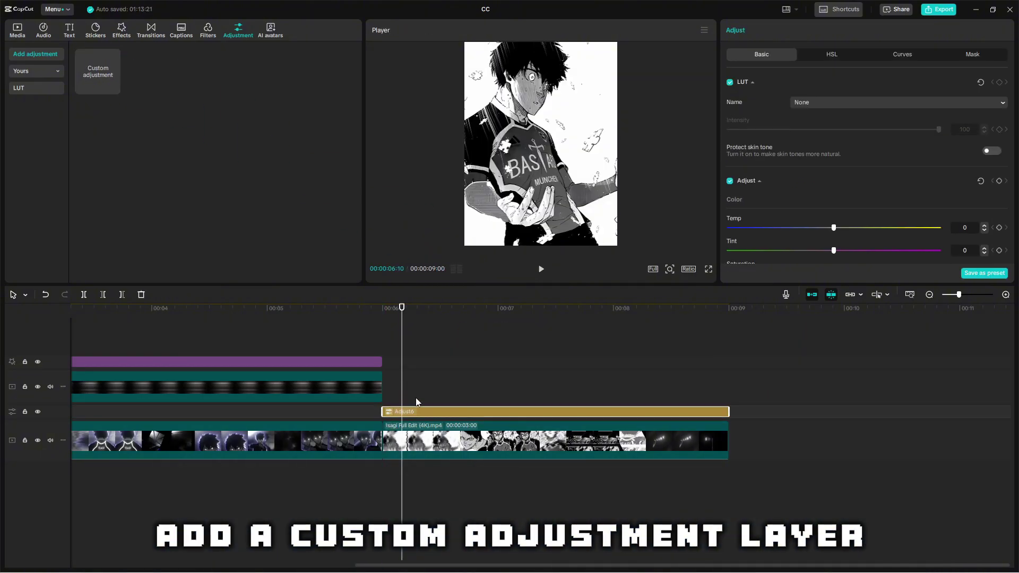
# - Trim the adjustment layer to end at 00:00:08:00, before the outro
pyautogui.moveTo(728, 411); pyautogui.dragTo(637, 408)
pyautogui.press('Left')
pyautogui.press('Left')
pyautogui.press('Left')
pyautogui.press('Left')
pyautogui.press('Left')
pyautogui.press('Left')
pyautogui.press('Left')
pyautogui.press('Left')
pyautogui.press('Left')
pyautogui.press('Left')
pyautogui.press('Left')
pyautogui.press('Left')
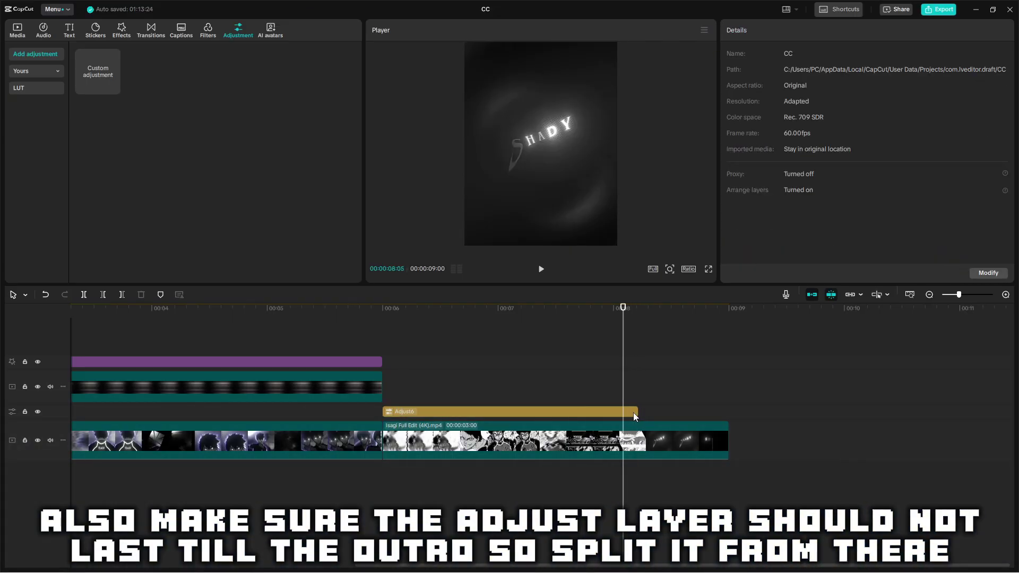
pyautogui.click(630, 412)
pyautogui.moveTo(637, 412); pyautogui.dragTo(613, 412)
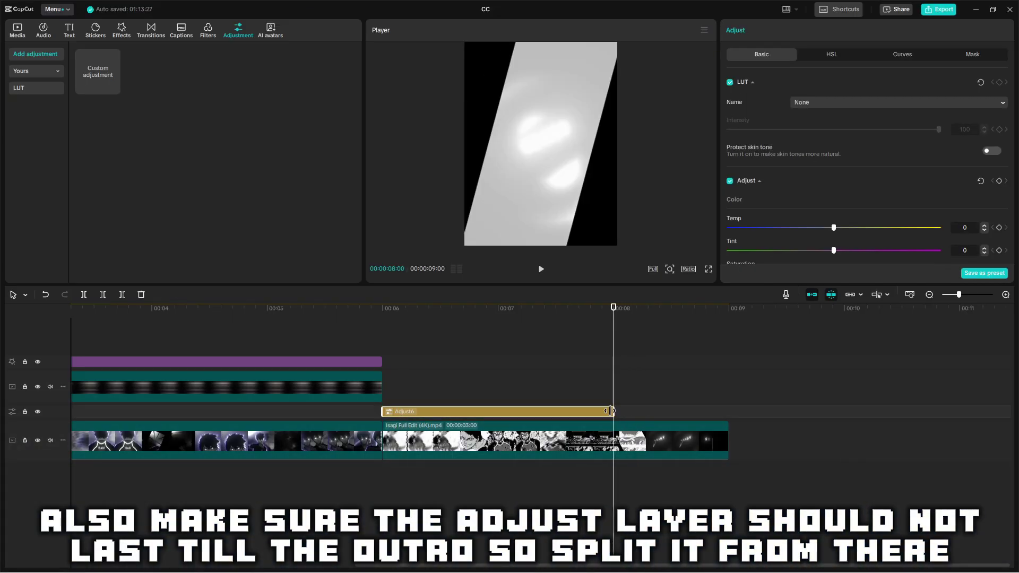
# - Set the adjustment layer's Exposure to -7, Contrast to 35, Highlight to -14 and Shadow to 25, previewing at 00:00:06:10
pyautogui.click(534, 401)
pyautogui.press('Up')
pyautogui.click(539, 412)
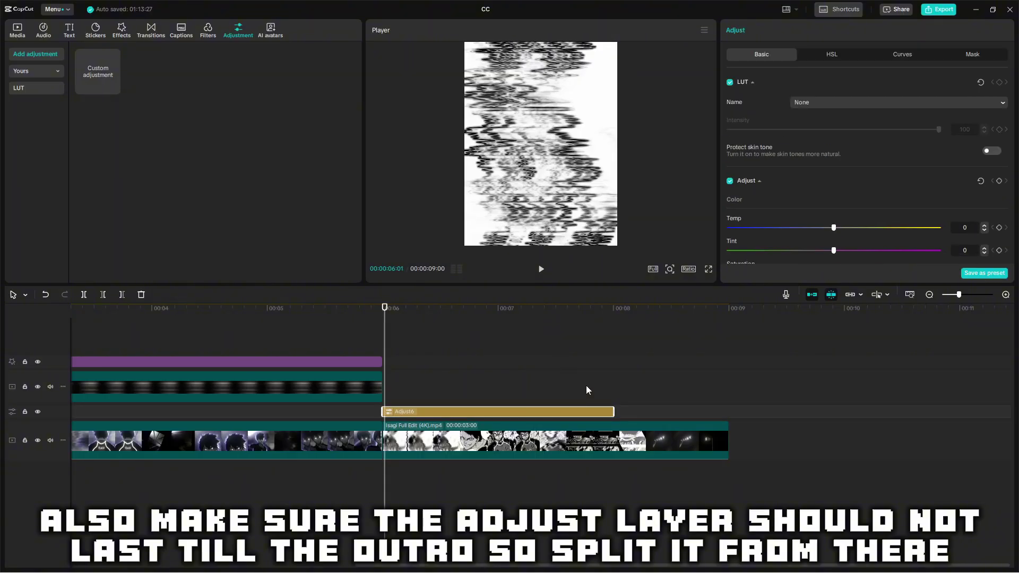
pyautogui.press('Right')
pyautogui.press('Right')
pyautogui.press('Right')
pyautogui.press('Right')
pyautogui.press('Right')
pyautogui.press('Right')
pyautogui.press('Right')
pyautogui.press('Right')
pyautogui.press('Right')
pyautogui.press('Right')
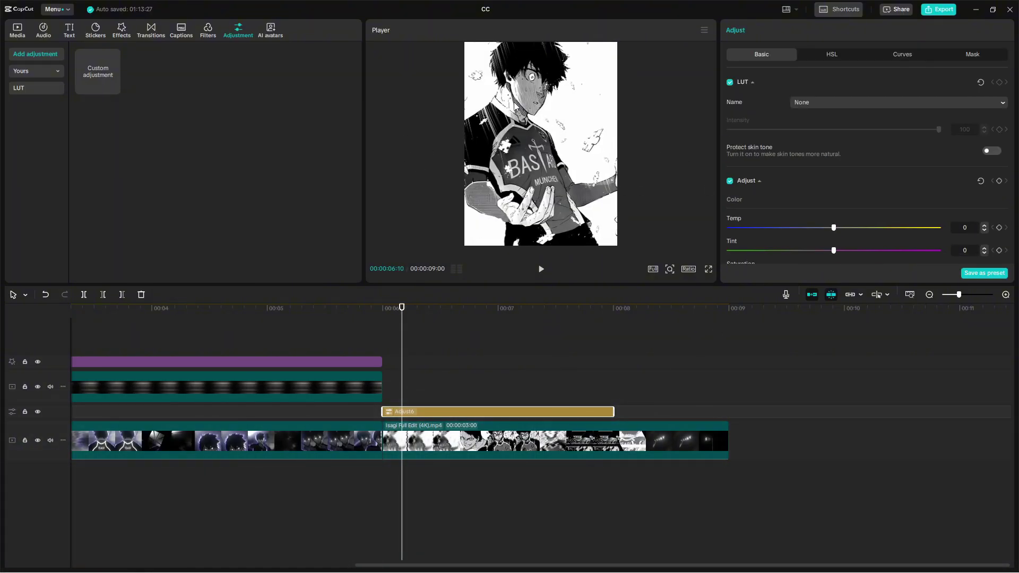
pyautogui.scroll(-5, 793, 197)
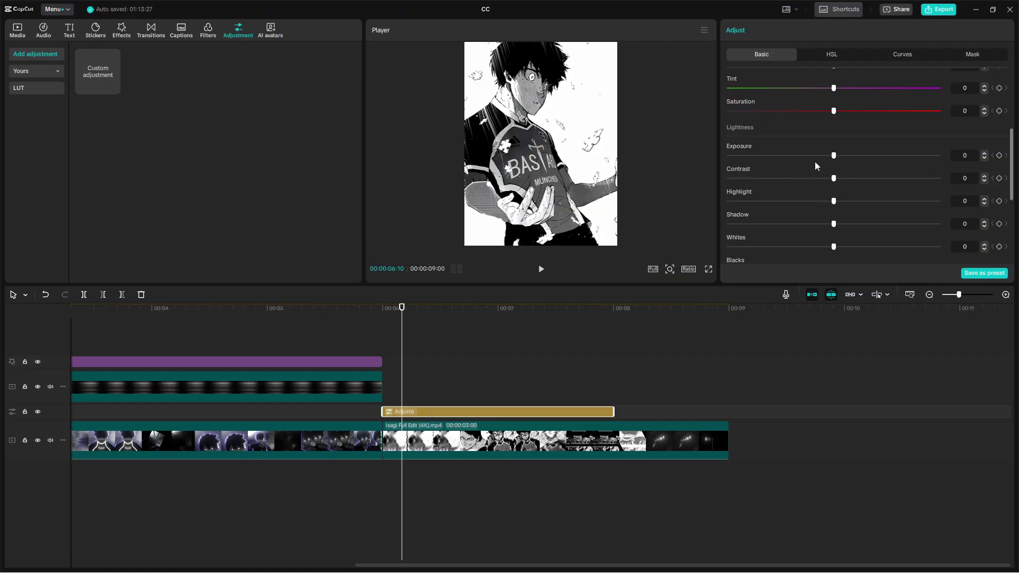
pyautogui.click(818, 156)
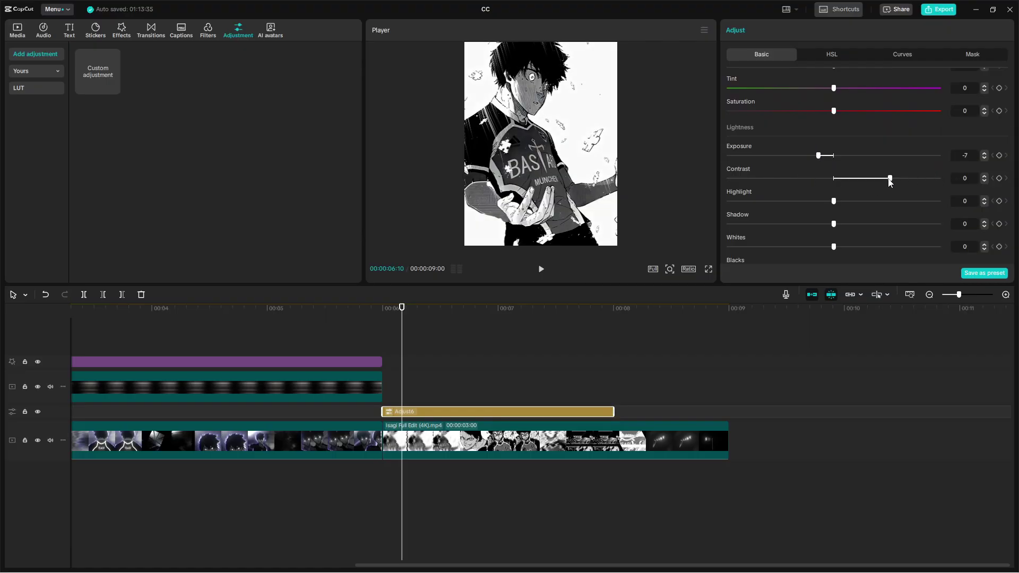
pyautogui.moveTo(890, 182); pyautogui.dragTo(903, 182)
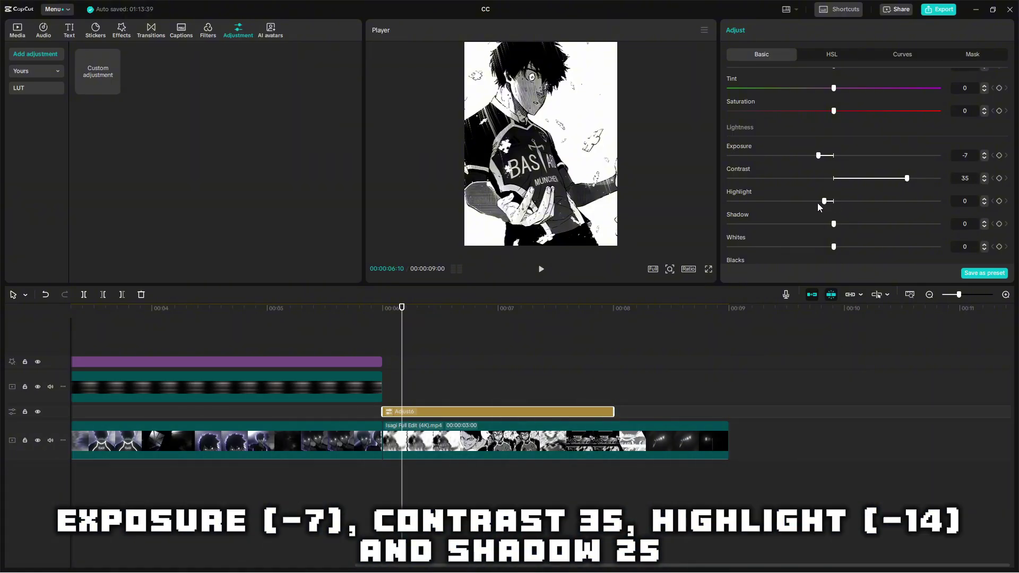
pyautogui.moveTo(817, 203); pyautogui.dragTo(805, 208)
pyautogui.moveTo(859, 224); pyautogui.dragTo(886, 234)
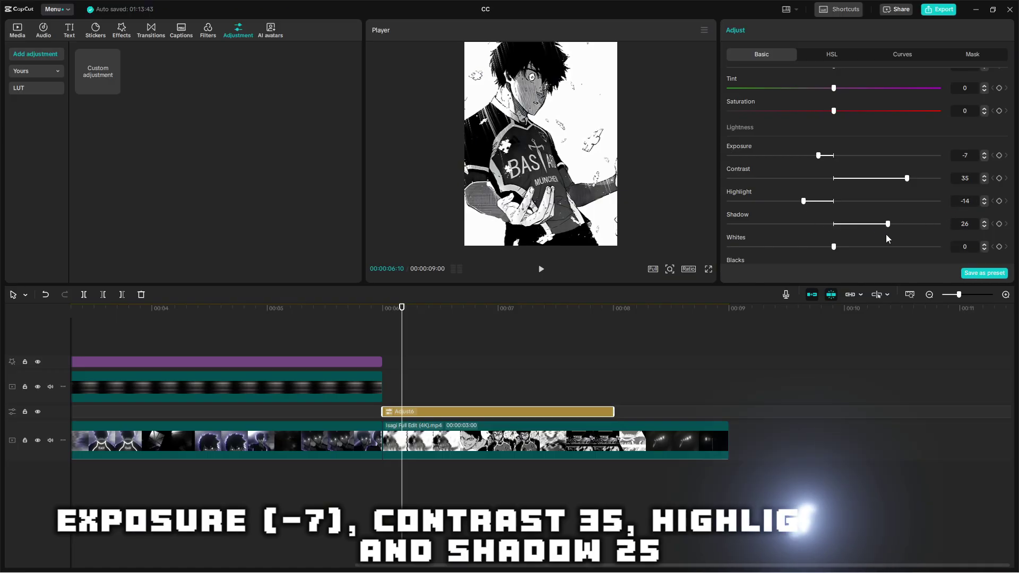
pyautogui.click(962, 225)
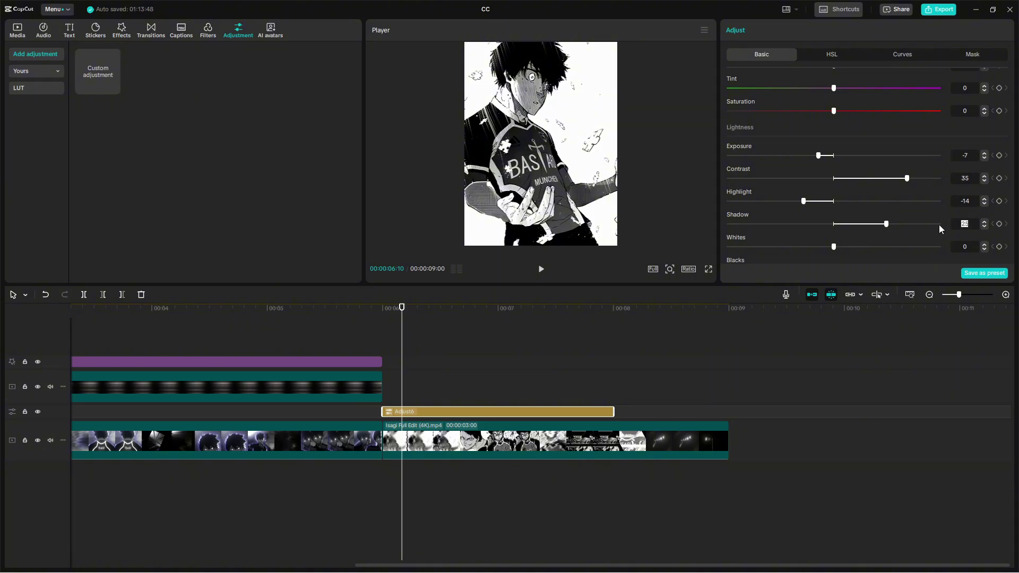
# - Check the adjusted manga panels in full-screen preview, compare with the adjustment track hidden and shown, and step through the panels' opening frames
pyautogui.click(708, 269)
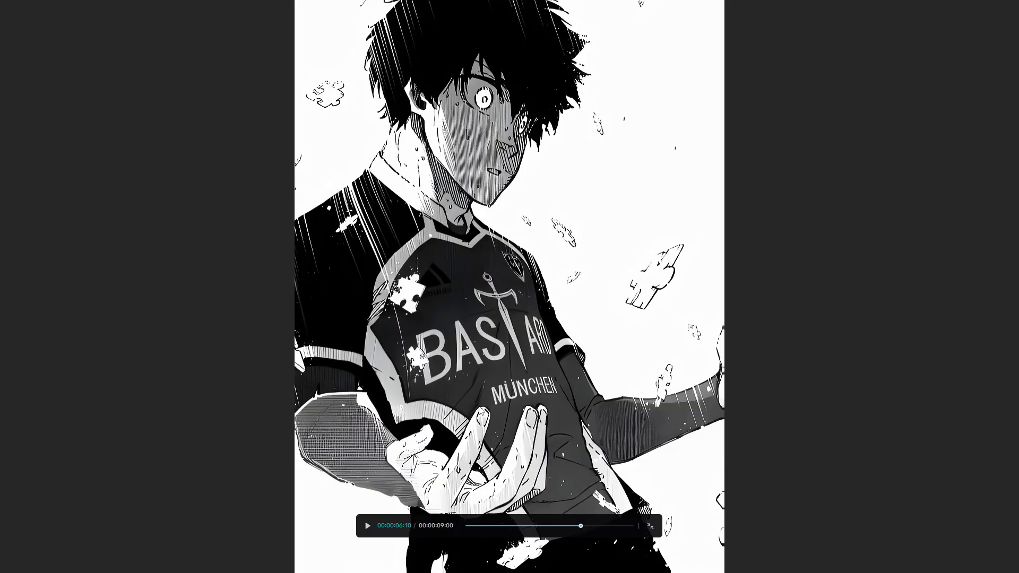
pyautogui.click(653, 526)
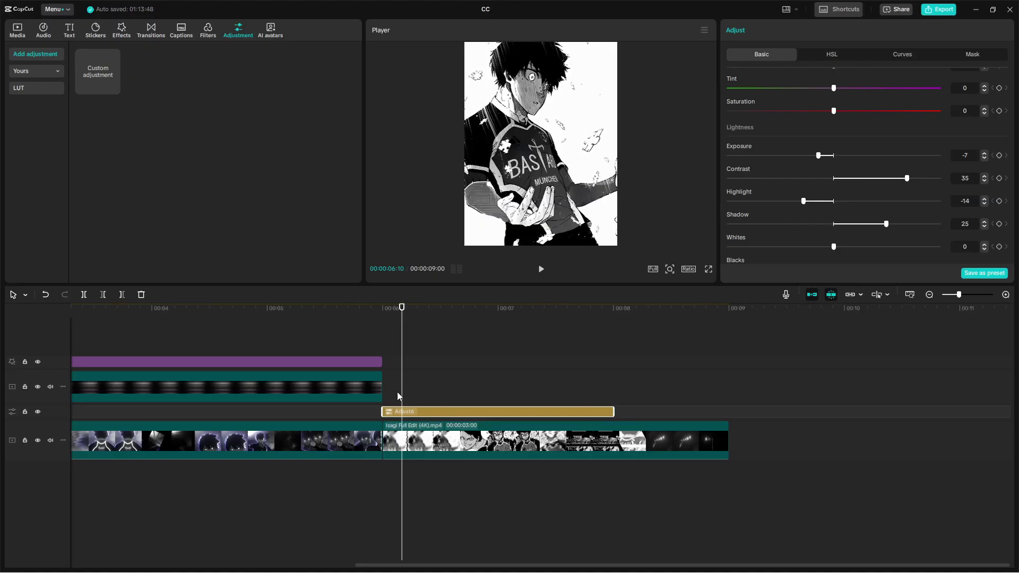
pyautogui.click(38, 412)
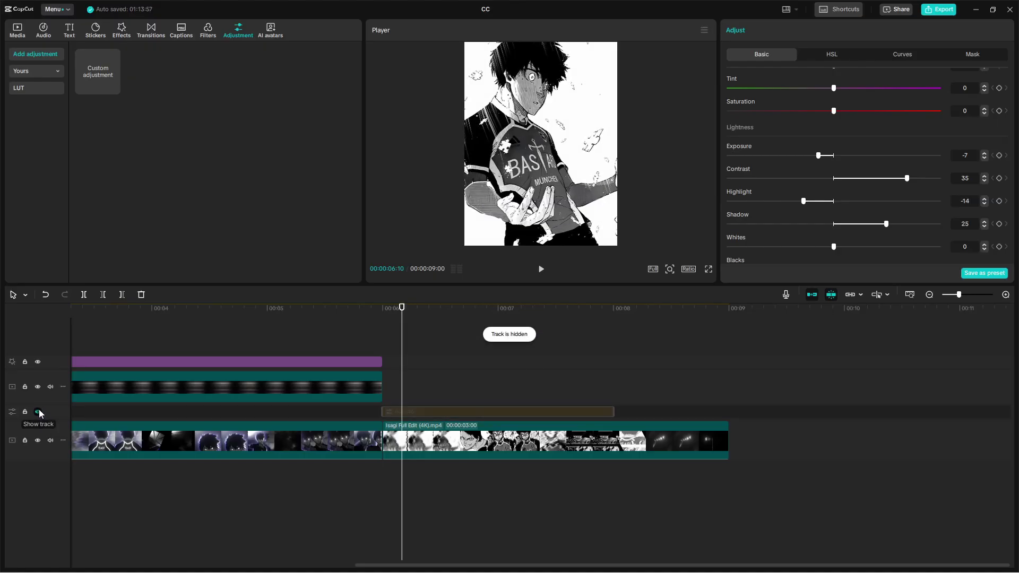
pyautogui.click(38, 411)
pyautogui.click(431, 396)
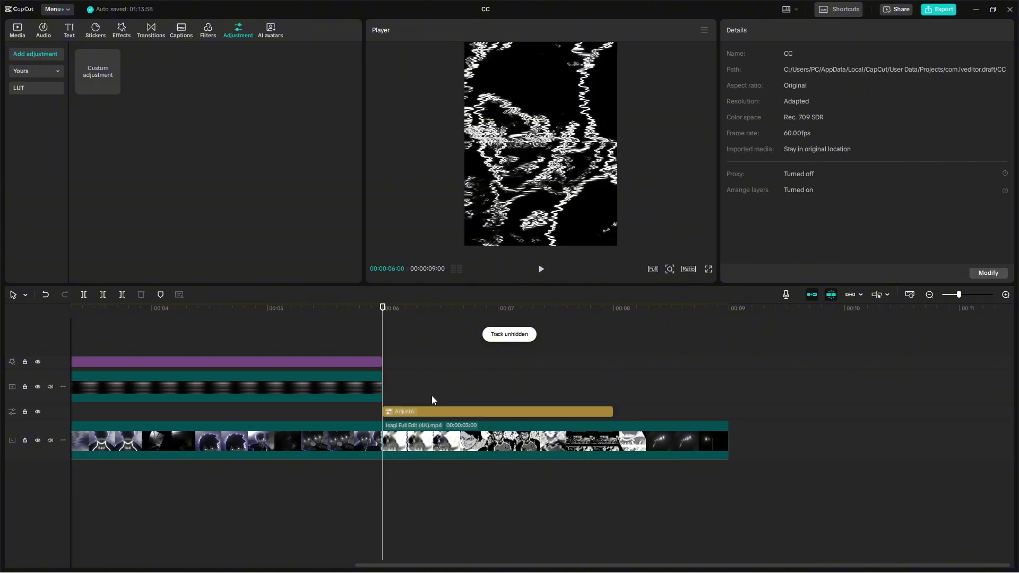
pyautogui.press('Left')
pyautogui.press('Left')
pyautogui.press('Left')
pyautogui.press('Left')
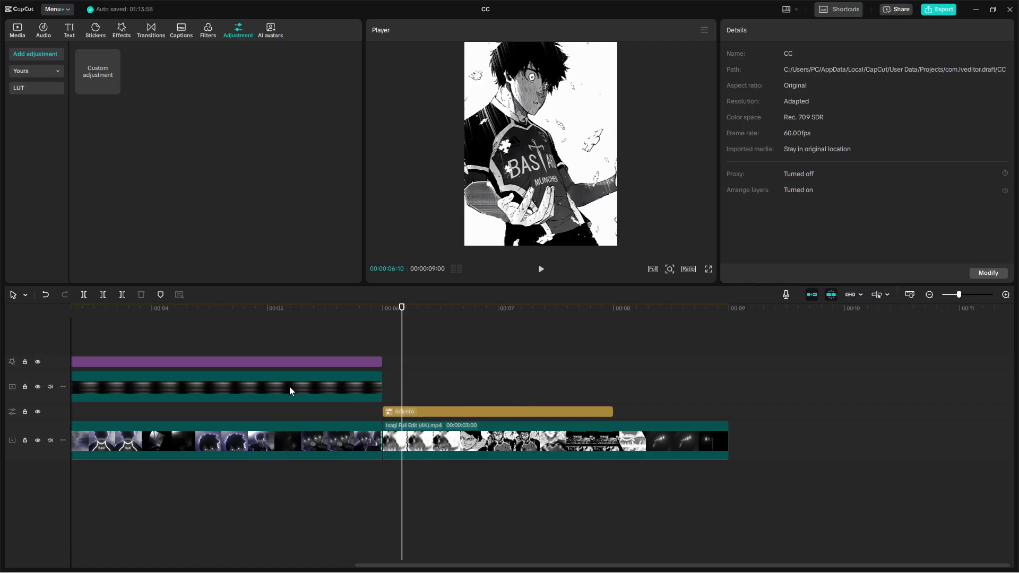
# - Duplicate the flares overlay and its Glow 3 effect over the manga panels segment, starting at 6 seconds
pyautogui.moveTo(417, 373); pyautogui.dragTo(339, 332)
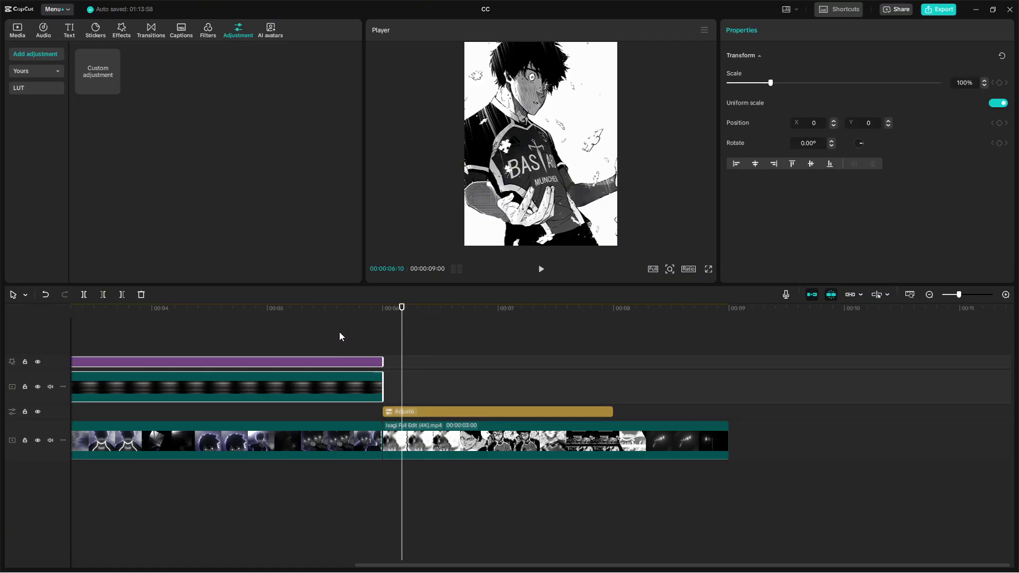
pyautogui.hotkey('ctrl', 'c')
pyautogui.hotkey('ctrl', 'v')
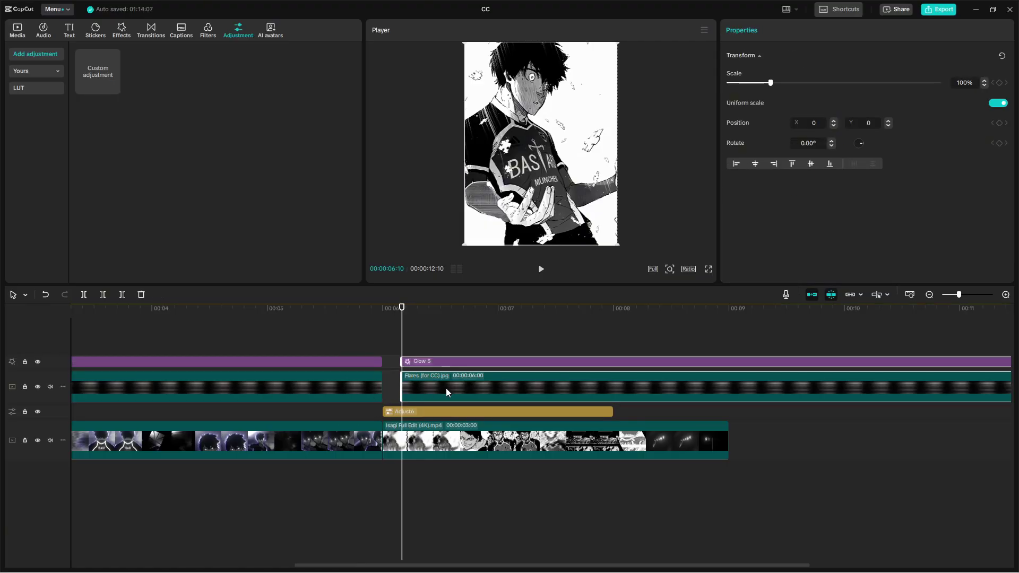
pyautogui.moveTo(432, 392); pyautogui.dragTo(432, 392)
# - Trim the copied flares overlay and Glow 3 effect to end with the video at 00:00:09:00
pyautogui.press('Down')
pyautogui.press('Down')
pyautogui.press('Down')
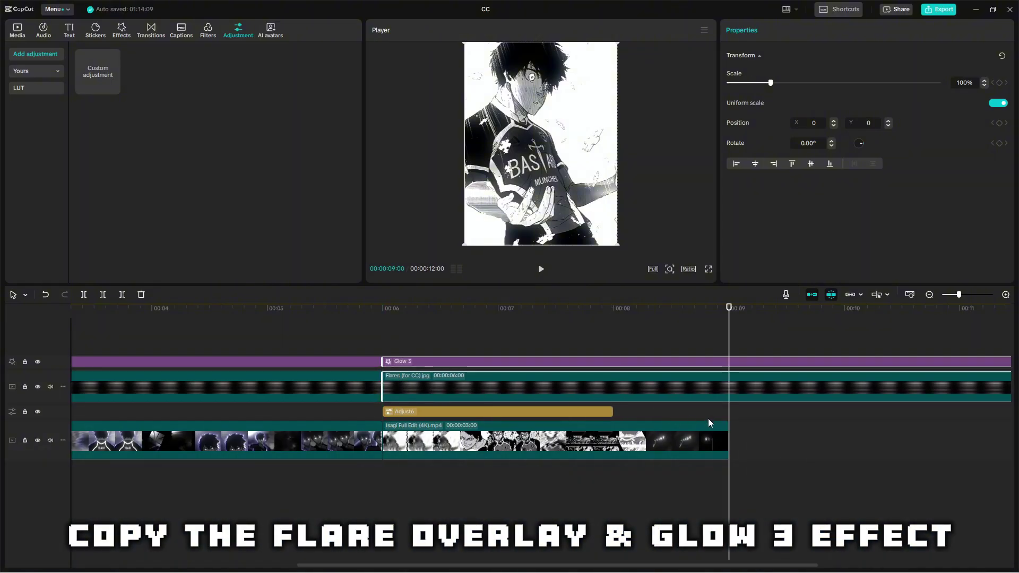
pyautogui.press('Up')
pyautogui.press('w')
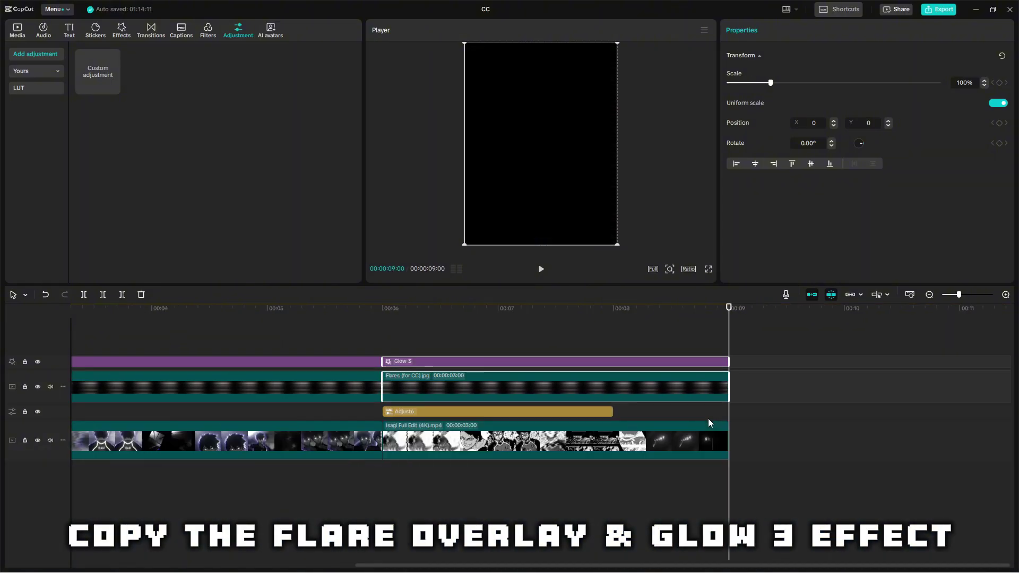
# - Step through the manga segment's opening frames to check the copied flares and glow, stopping at 00:00:06:10
pyautogui.press('Up')
pyautogui.press('Up')
pyautogui.scroll(3, 709, 419)
pyautogui.press('Down')
pyautogui.press('Up')
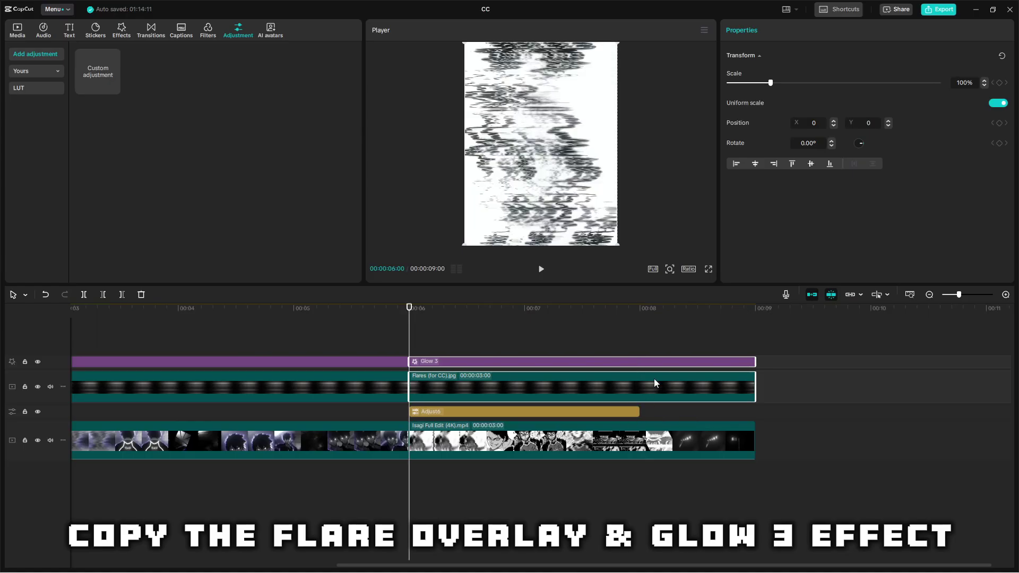
pyautogui.press('Right')
pyautogui.press('Right')
pyautogui.press('Right')
pyautogui.press('Right')
pyautogui.press('Right')
pyautogui.press('Right')
pyautogui.press('Right')
pyautogui.press('Right')
pyautogui.press('Right')
pyautogui.press('Right')
pyautogui.press('Right')
pyautogui.press('Right')
pyautogui.press('Right')
pyautogui.press('Right')
pyautogui.press('Right')
pyautogui.press('Right')
pyautogui.press('Left')
pyautogui.press('Left')
pyautogui.press('Left')
pyautogui.press('Left')
pyautogui.press('Left')
pyautogui.press('Left')
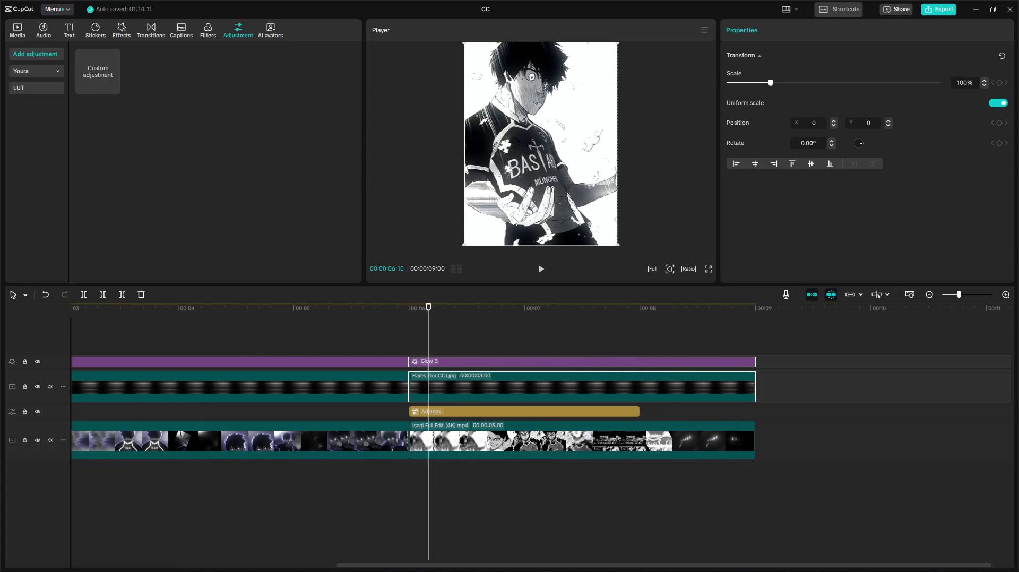
# - Set the copied Glow 3 effect's Glow to 35 and move it below the flares overlay, above the adjustment layer
pyautogui.click(463, 362)
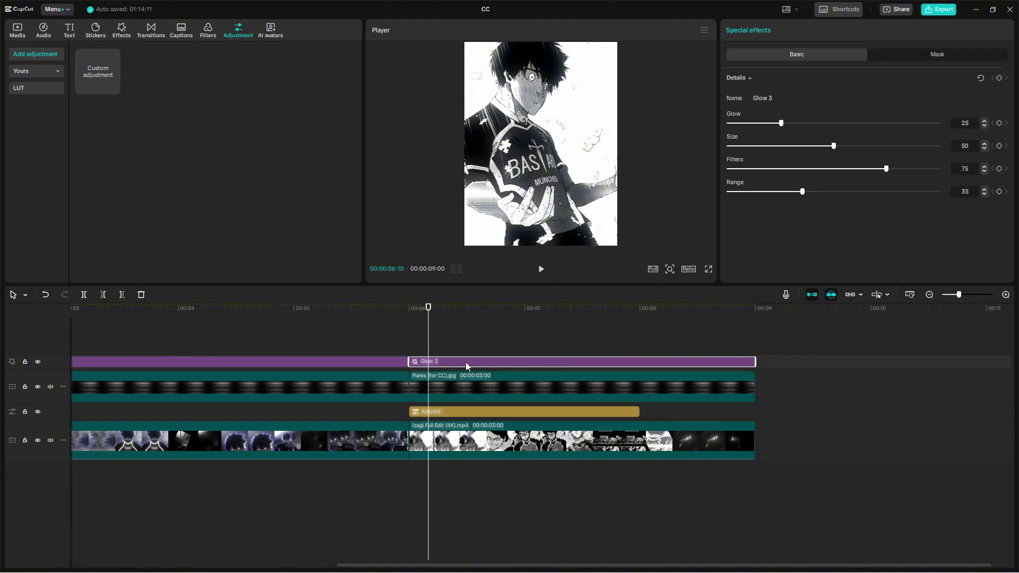
pyautogui.moveTo(792, 125); pyautogui.dragTo(801, 128)
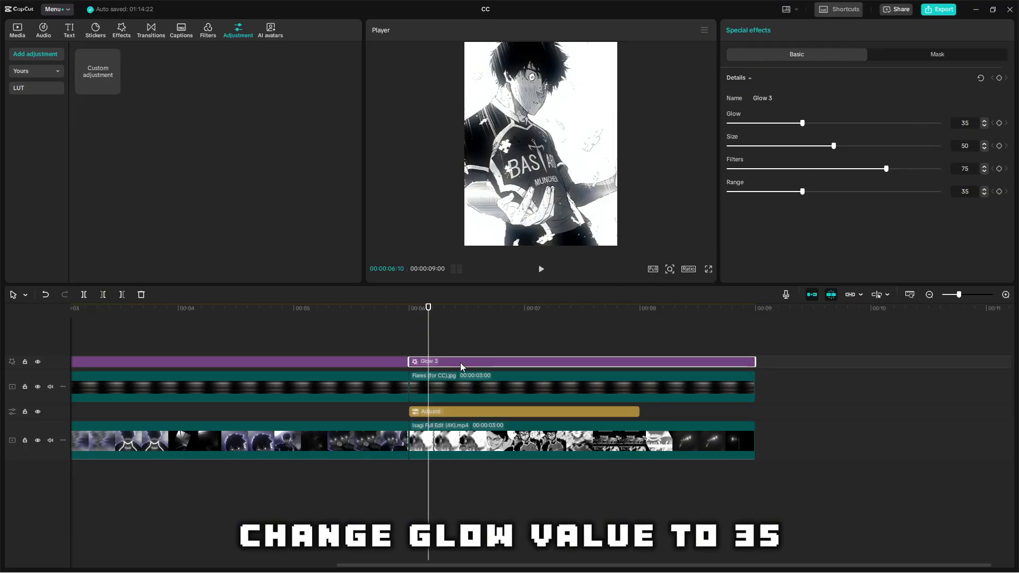
pyautogui.moveTo(460, 362); pyautogui.dragTo(458, 403)
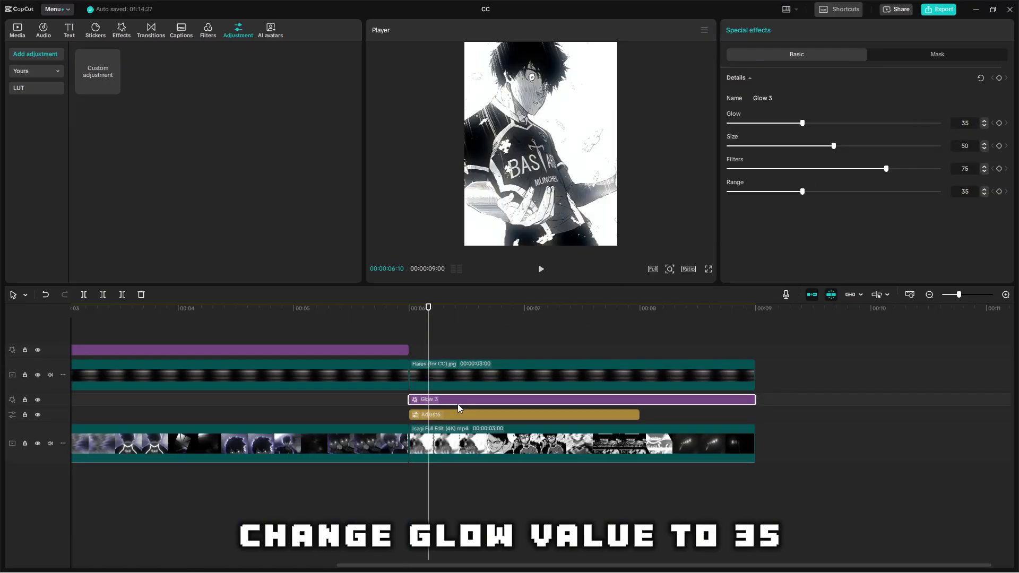
# - Scrub the first manga panel and check its glow in full-screen preview at 00:00:06:10
pyautogui.click(422, 348)
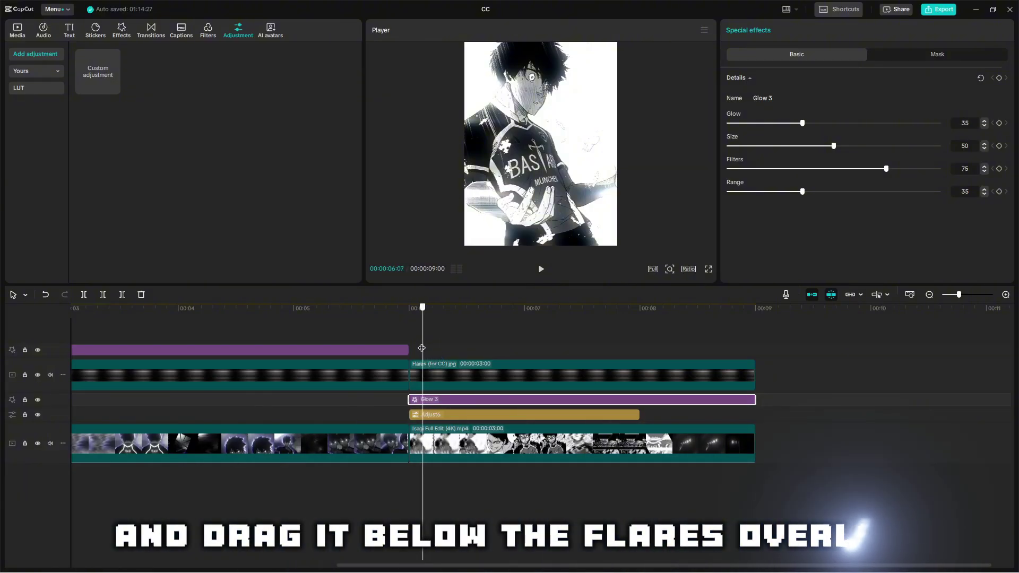
pyautogui.moveTo(422, 348); pyautogui.dragTo(434, 348)
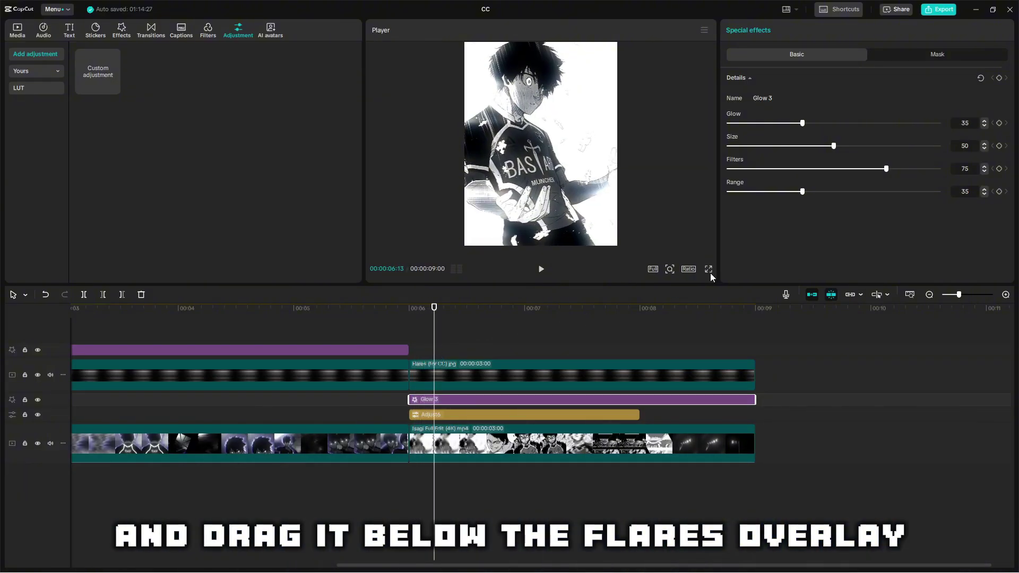
pyautogui.click(709, 271)
pyautogui.press('Left')
pyautogui.press('Left')
pyautogui.press('Left')
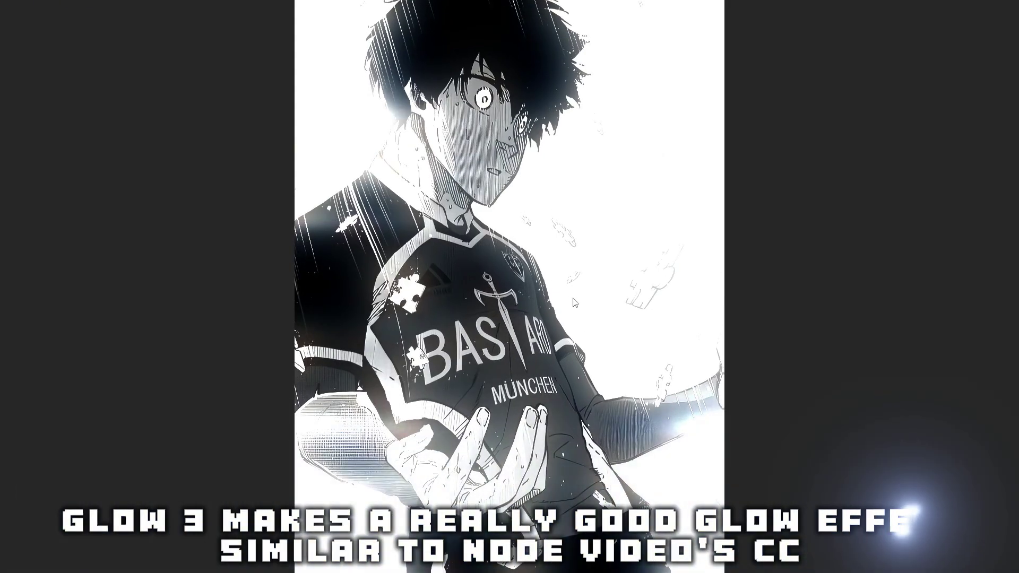
pyautogui.press('Escape')
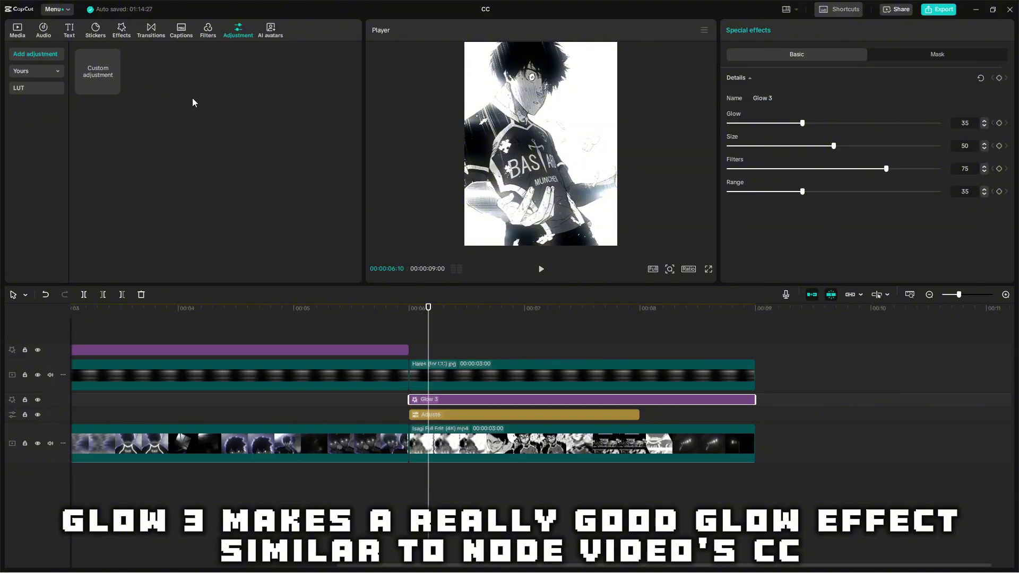
# - Add the Glow 2 effect above the copied flares overlay from 6 to 9 seconds, with Size 100 and Glow 10
pyautogui.click(121, 31)
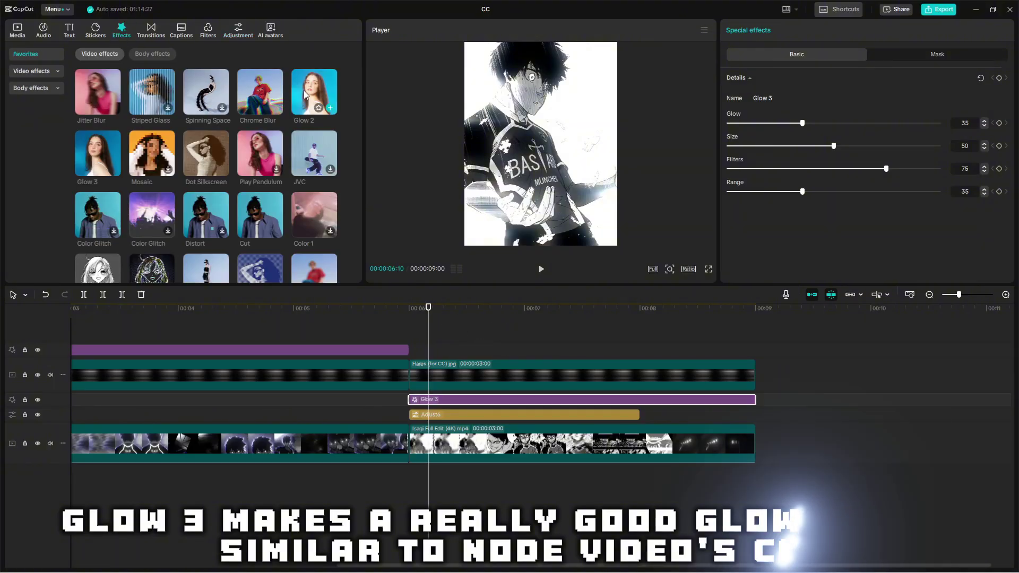
pyautogui.click(336, 138)
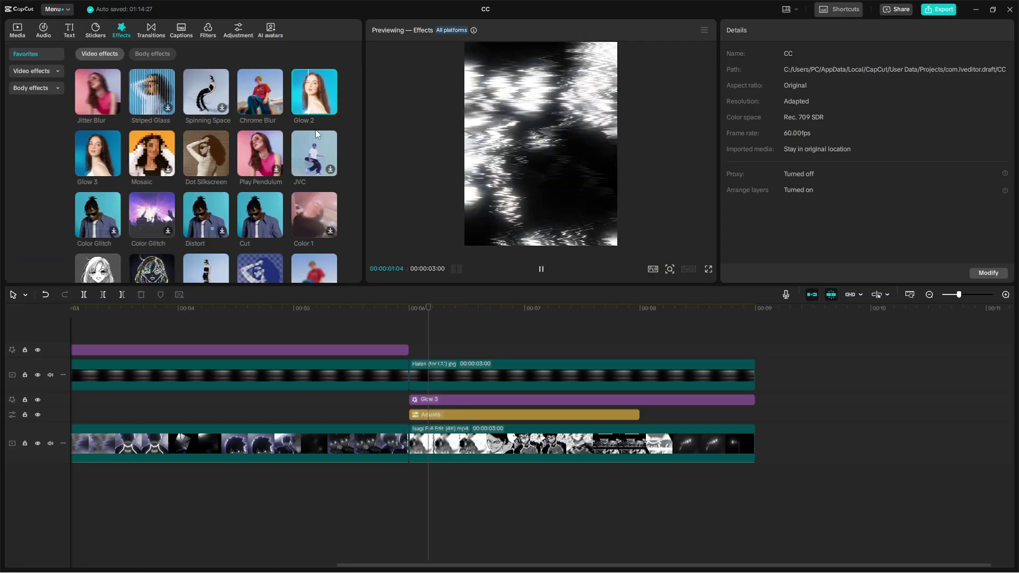
pyautogui.moveTo(314, 93); pyautogui.dragTo(410, 349)
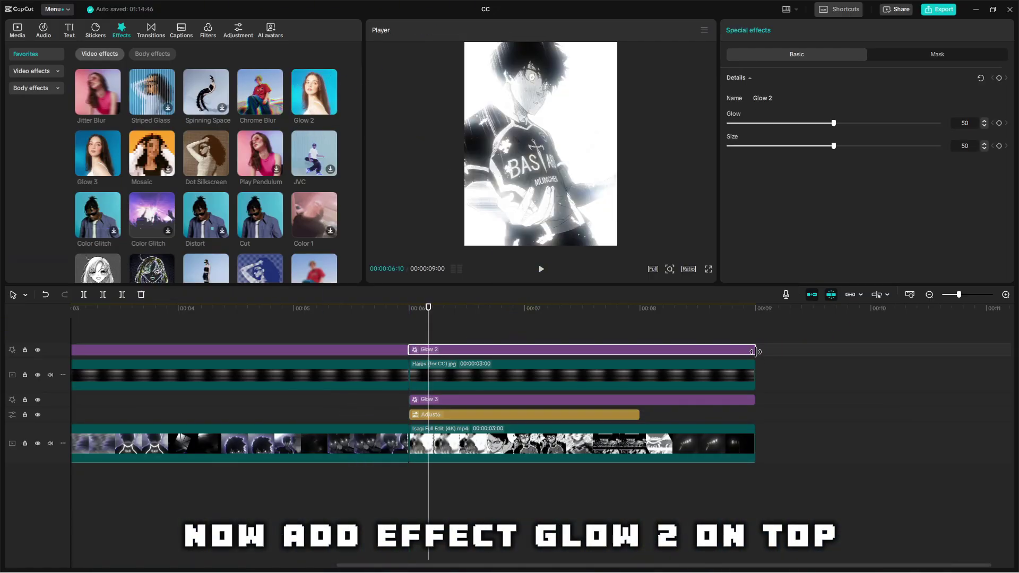
pyautogui.moveTo(754, 354); pyautogui.dragTo(755, 354)
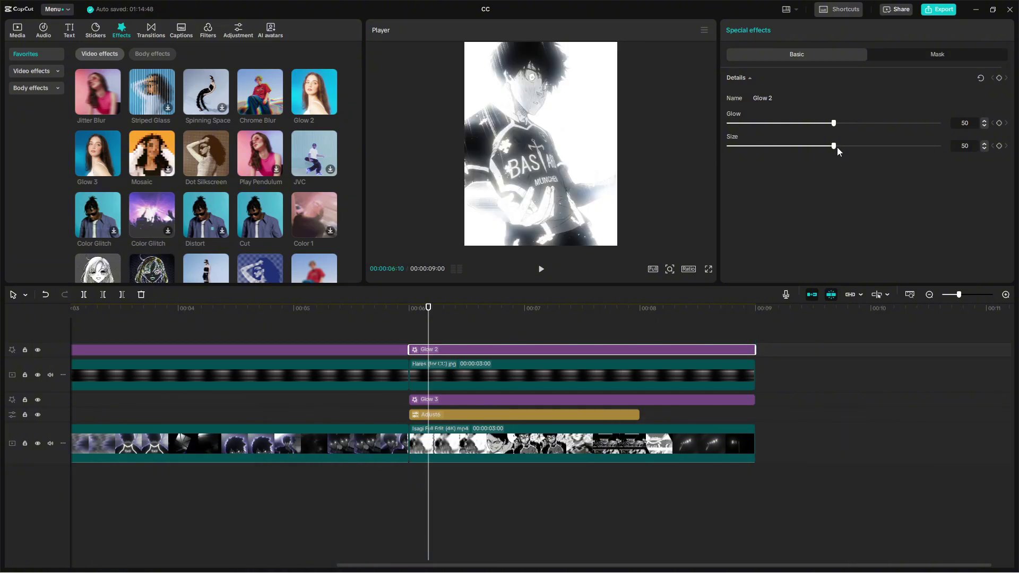
pyautogui.moveTo(835, 146); pyautogui.dragTo(938, 146)
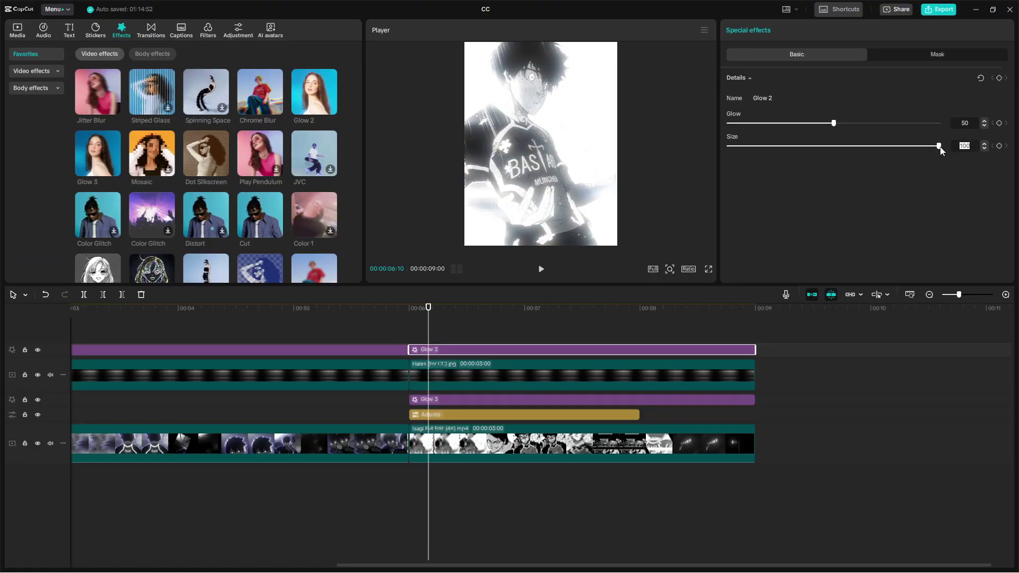
pyautogui.moveTo(776, 123); pyautogui.dragTo(760, 123)
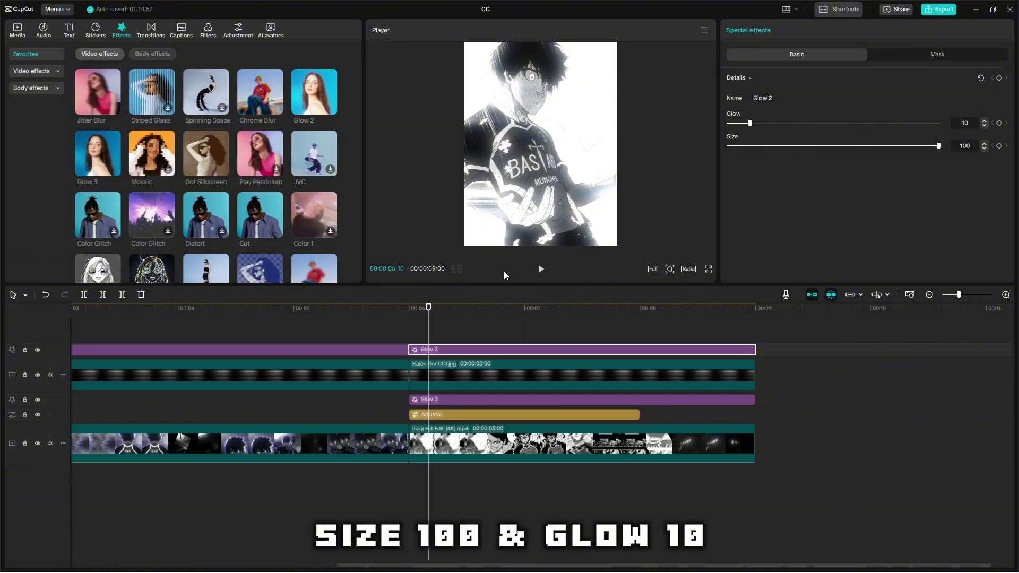
# - Check the graded manga panels in full-screen preview at 00:00:06:10, 00:00:06:54 and 00:00:07:21
pyautogui.moveTo(458, 314); pyautogui.dragTo(442, 331)
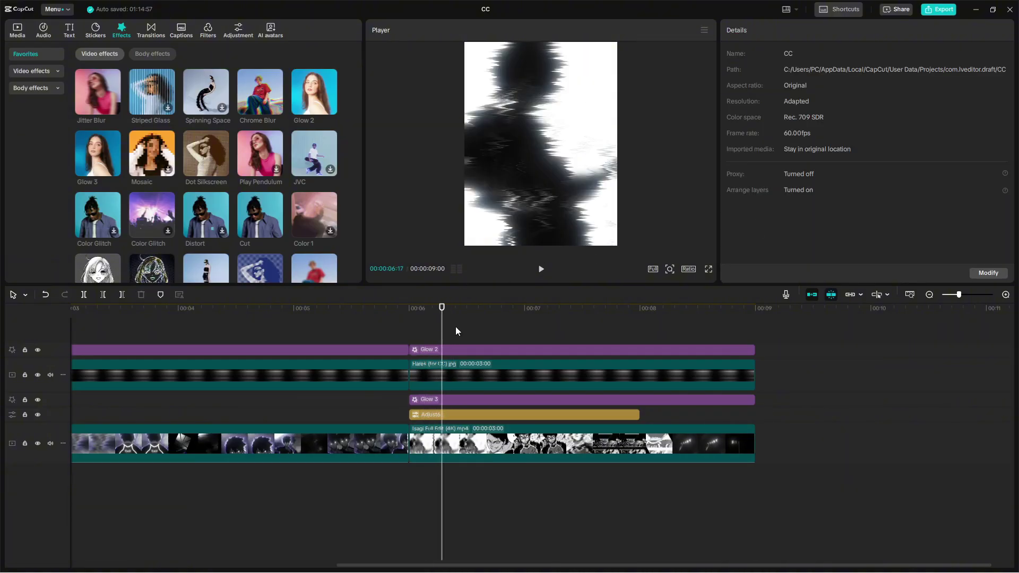
pyautogui.press('Left')
pyautogui.press('Left')
pyautogui.press('Left')
pyautogui.press('Left')
pyautogui.press('Left')
pyautogui.press('Left')
pyautogui.press('Left')
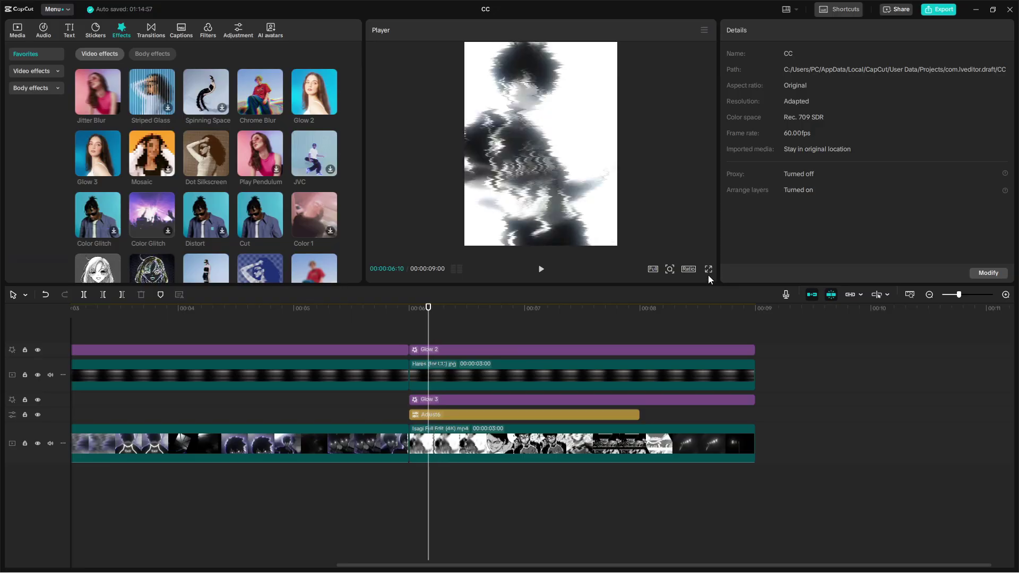
pyautogui.click(708, 270)
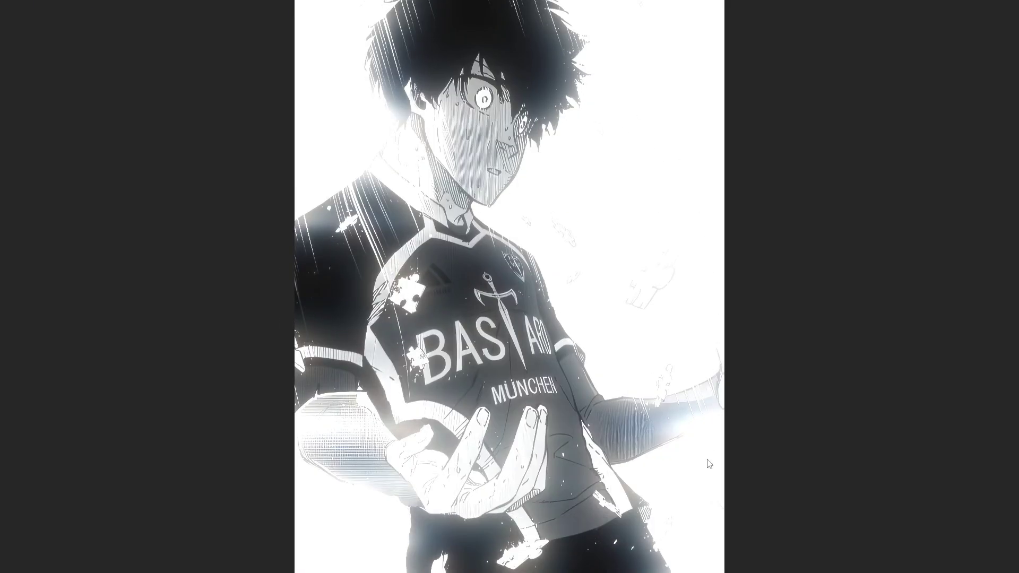
pyautogui.click(655, 527)
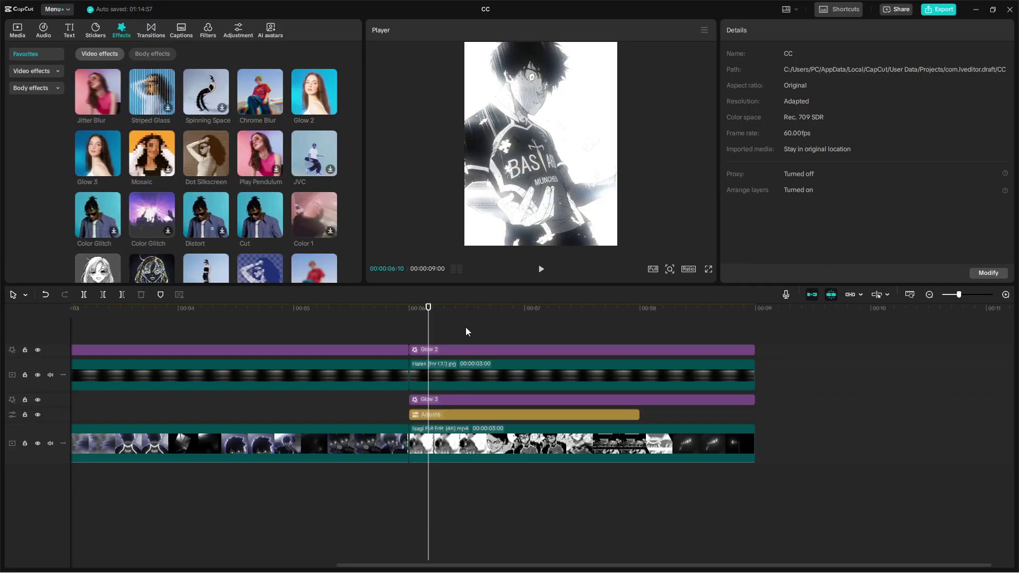
pyautogui.moveTo(466, 327); pyautogui.dragTo(505, 327)
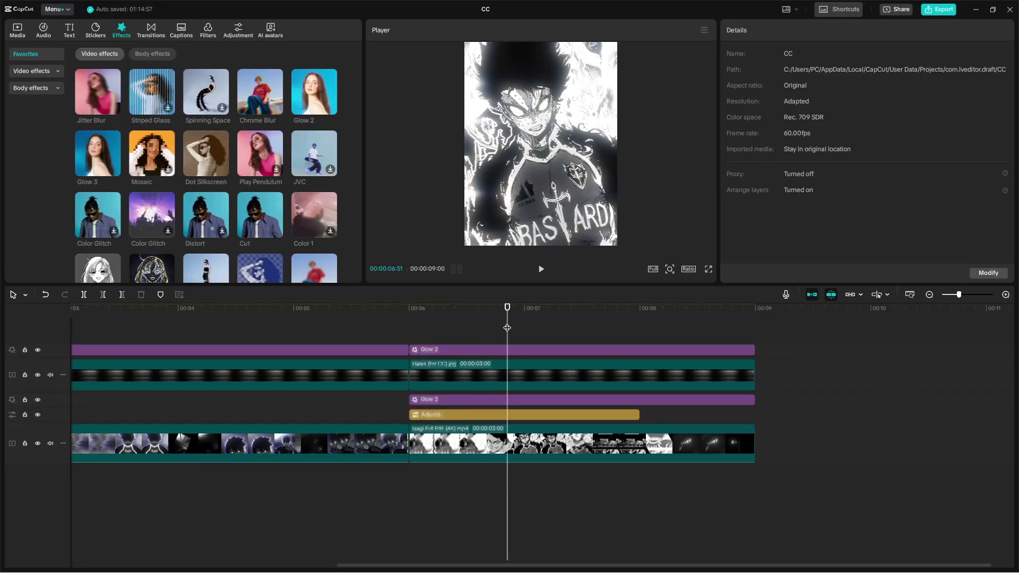
pyautogui.click(708, 269)
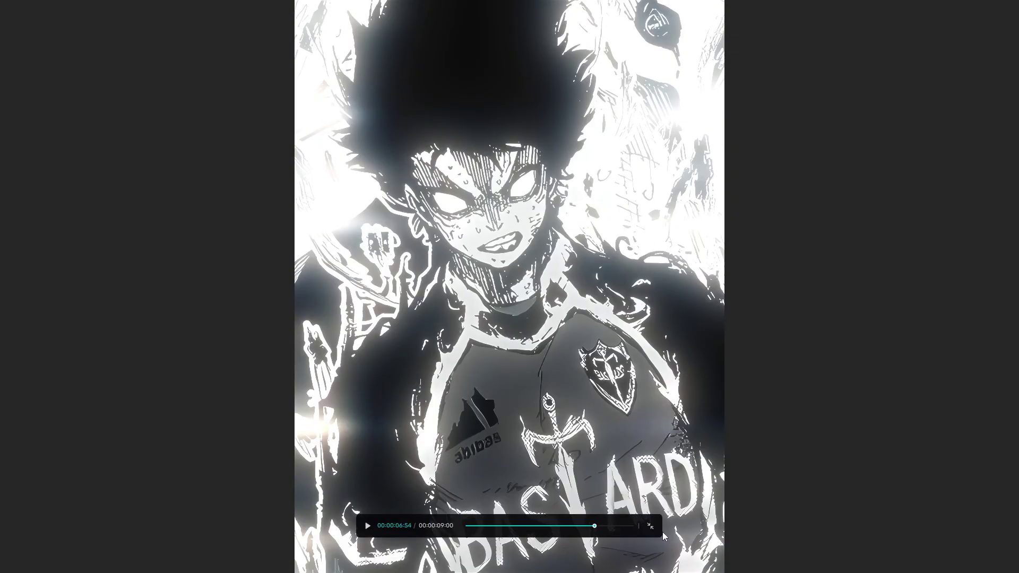
pyautogui.click(649, 528)
pyautogui.moveTo(553, 339); pyautogui.dragTo(564, 338)
pyautogui.click(708, 271)
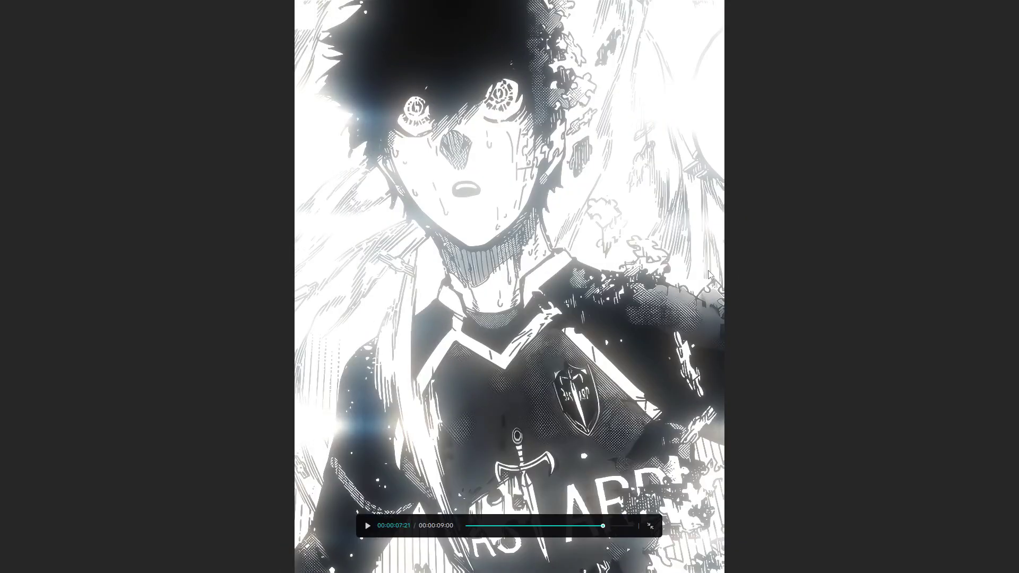
pyautogui.click(650, 527)
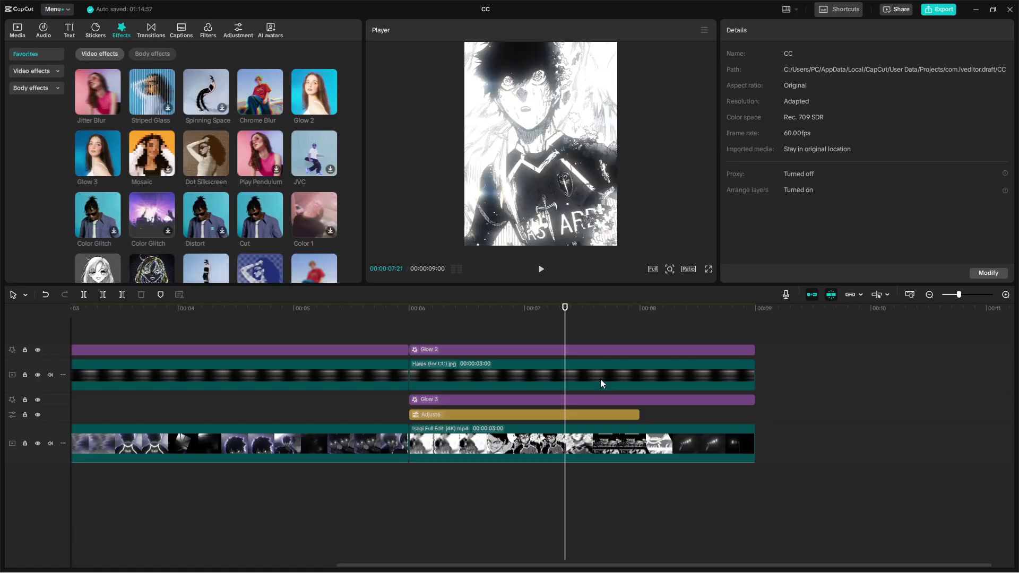
# - Step through the outro title and inspect it in full-screen preview at 00:00:08:22
pyautogui.moveTo(615, 326); pyautogui.dragTo(667, 333)
pyautogui.press('Right')
pyautogui.press('Right')
pyautogui.press('Right')
pyautogui.press('Right')
pyautogui.press('Right')
pyautogui.press('Right')
pyautogui.press('Right')
pyautogui.press('Right')
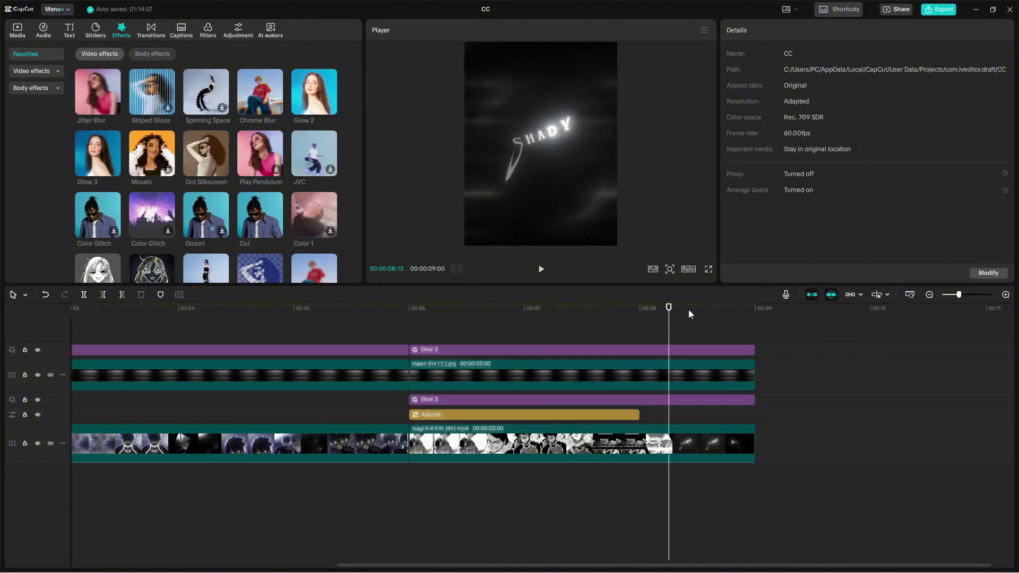
pyautogui.click(710, 269)
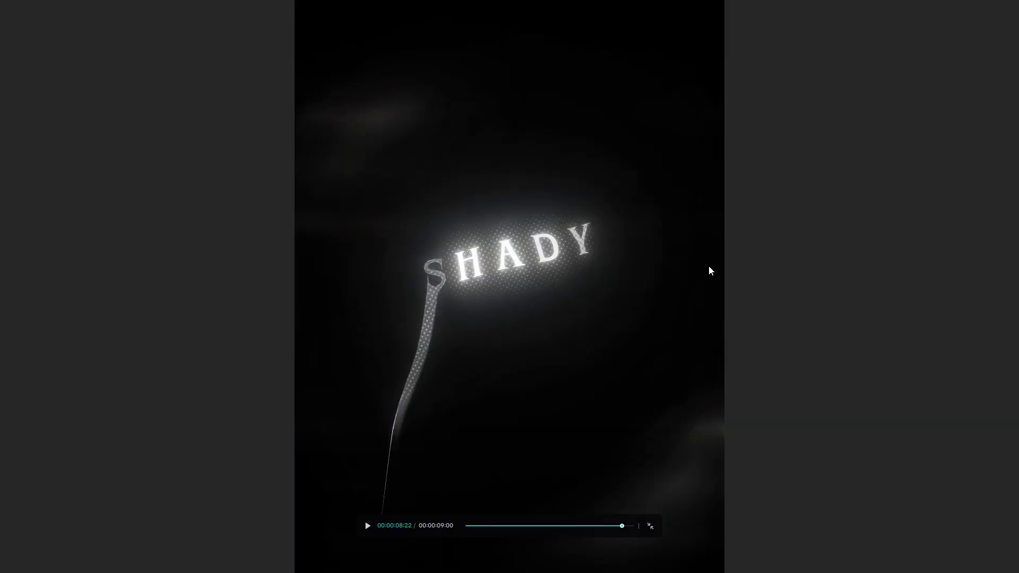
pyautogui.click(652, 527)
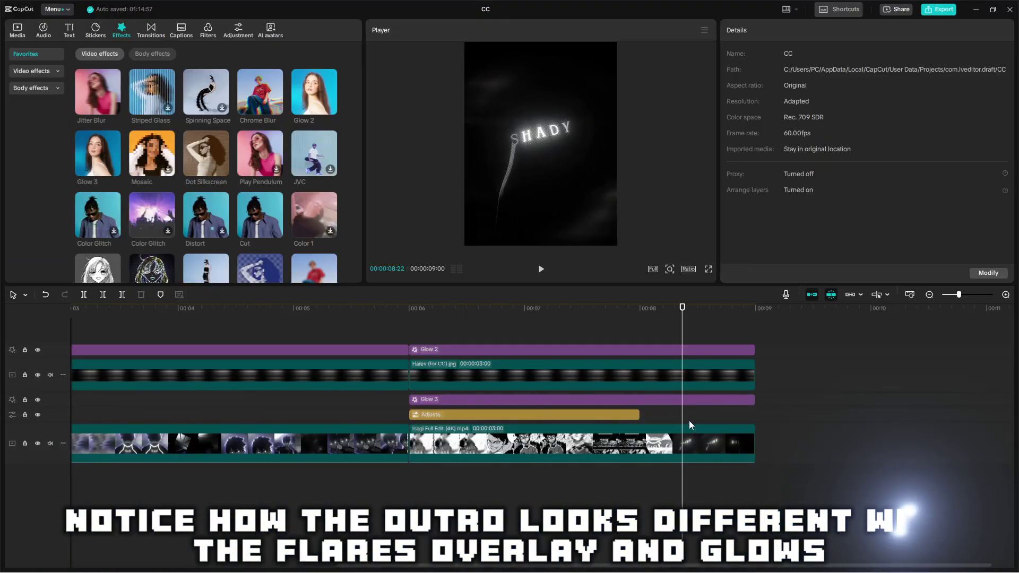
# - Play the graded edit from the beginning, and replay the outro from 00:00:08:02 to the end
pyautogui.click(664, 413)
pyautogui.scroll(-2, 687, 412)
pyautogui.moveTo(404, 407); pyautogui.dragTo(2, 428)
pyautogui.press('space')
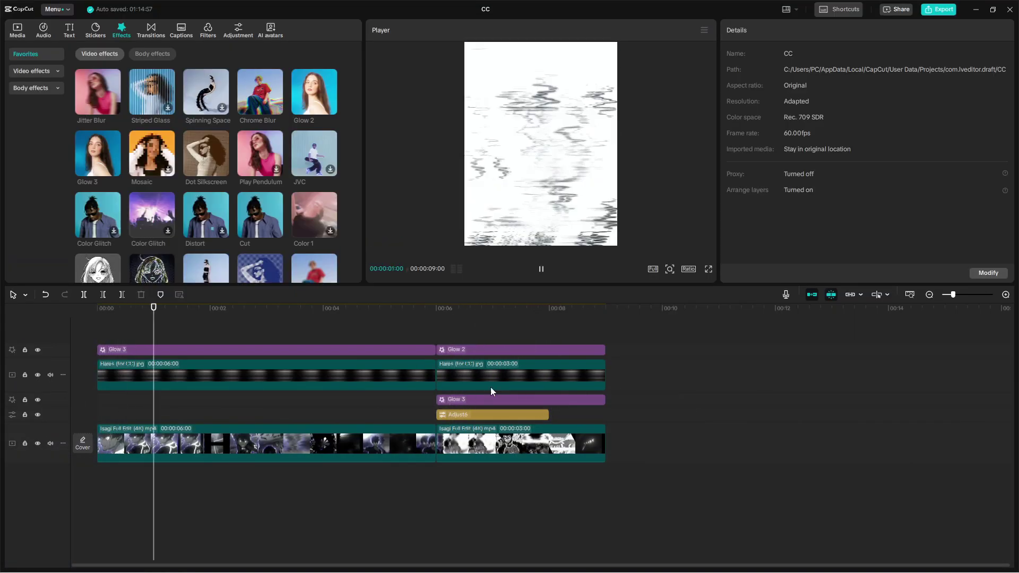
pyautogui.click(548, 337)
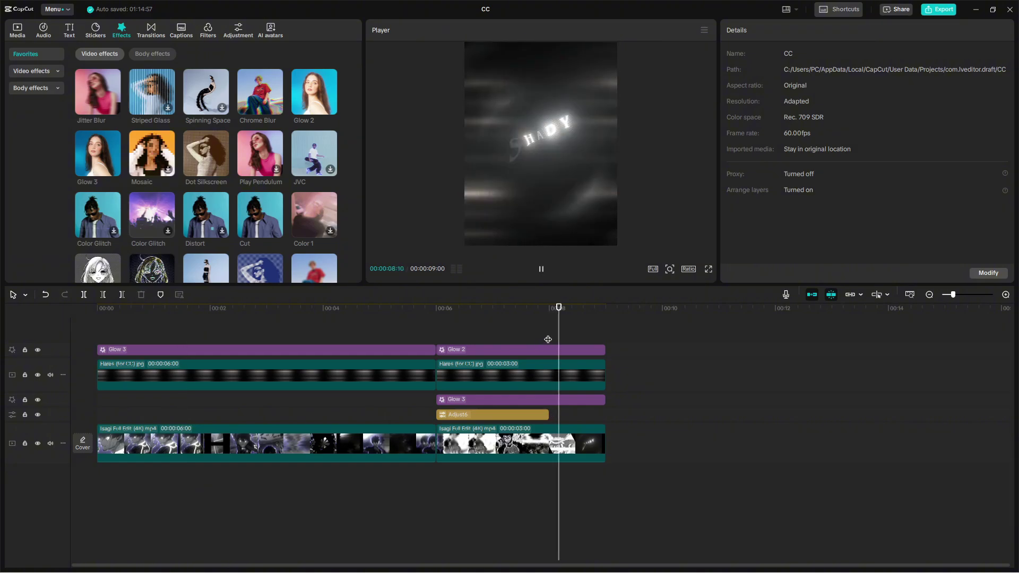
pyautogui.press('space')
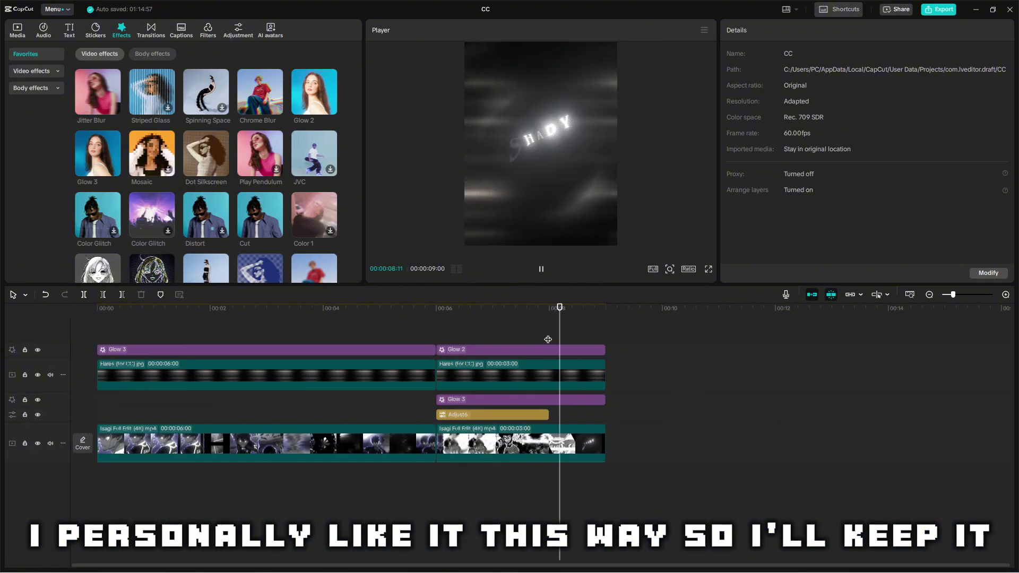
pyautogui.click(552, 337)
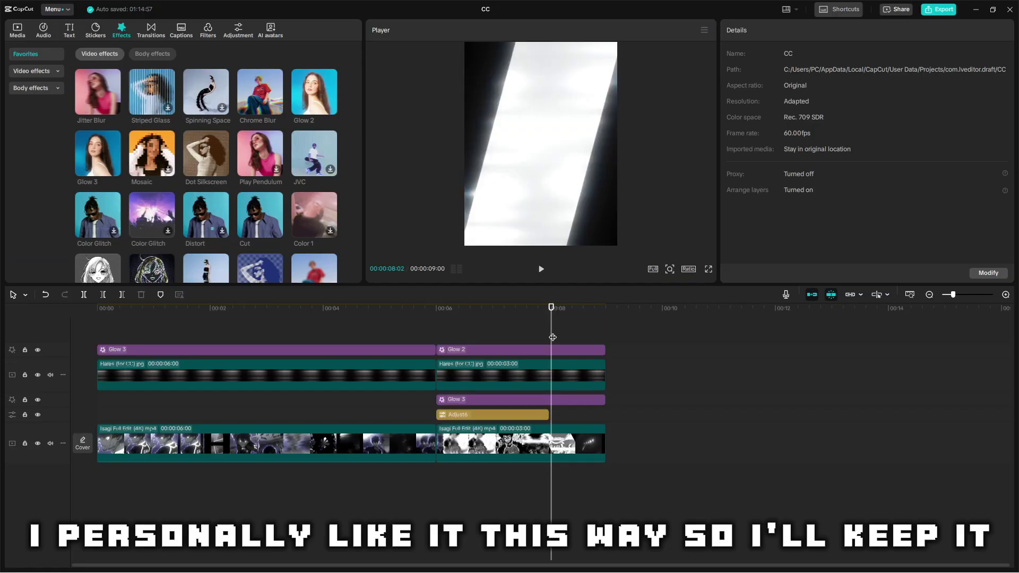
pyautogui.press('space')
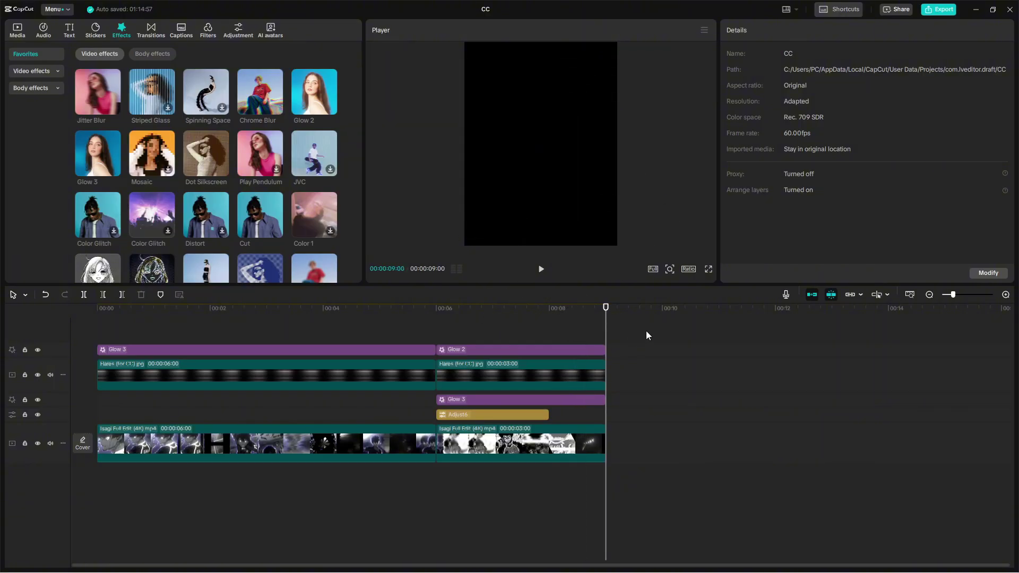
# - Preview the shadow and red Shady watermark videos in the imported media
pyautogui.click(81, 329)
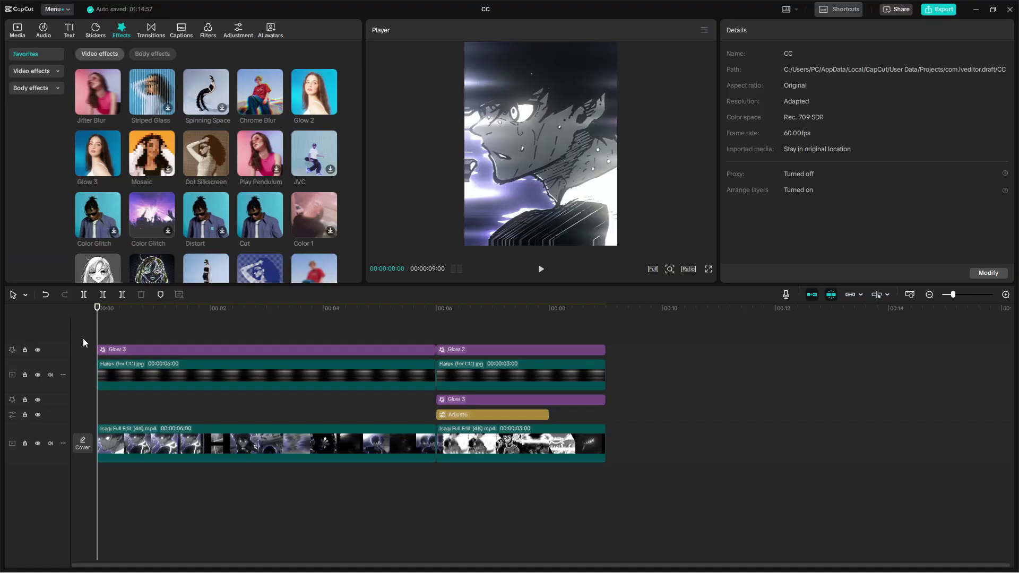
pyautogui.click(14, 31)
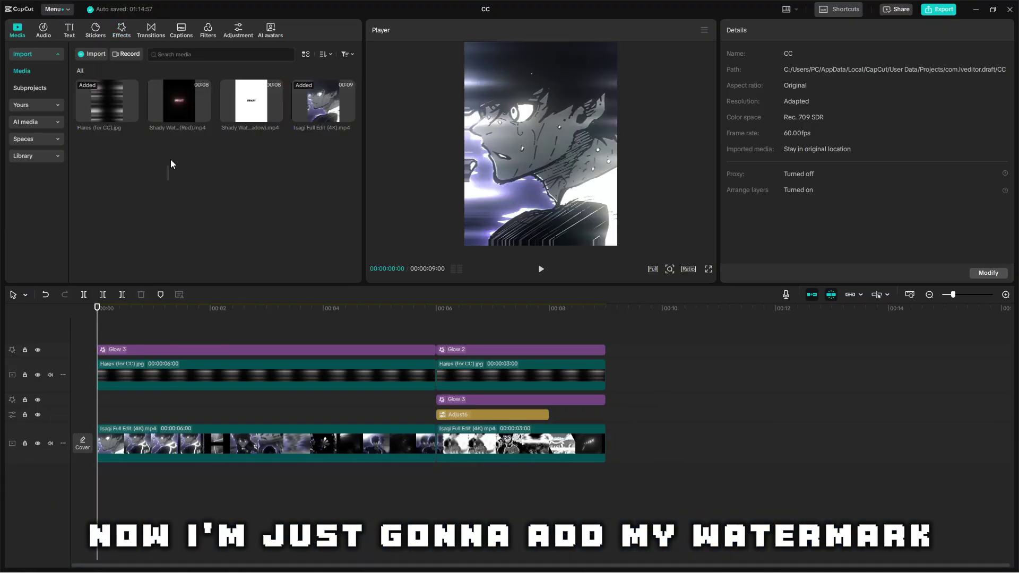
pyautogui.click(194, 101)
pyautogui.click(253, 108)
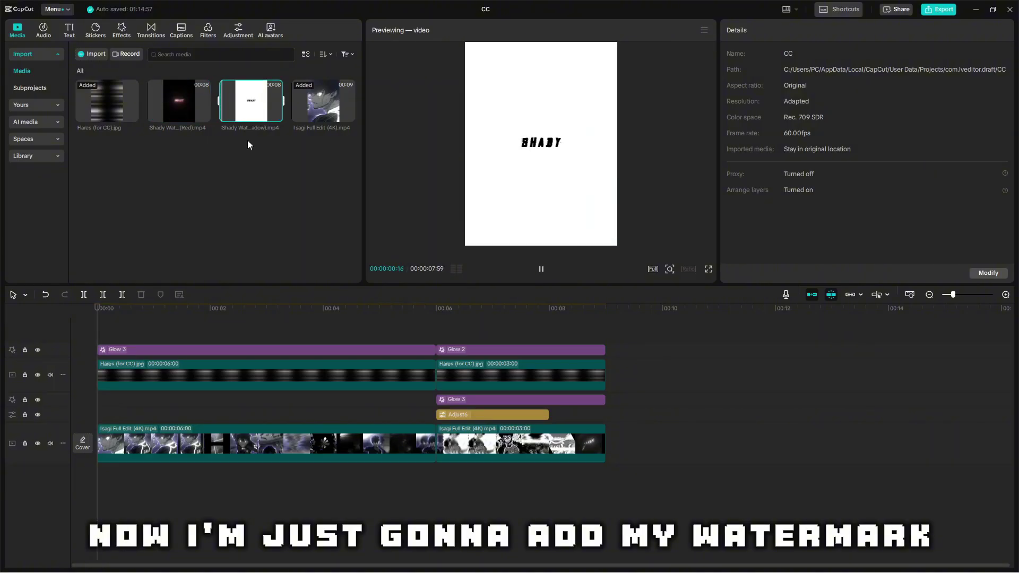
pyautogui.click(180, 103)
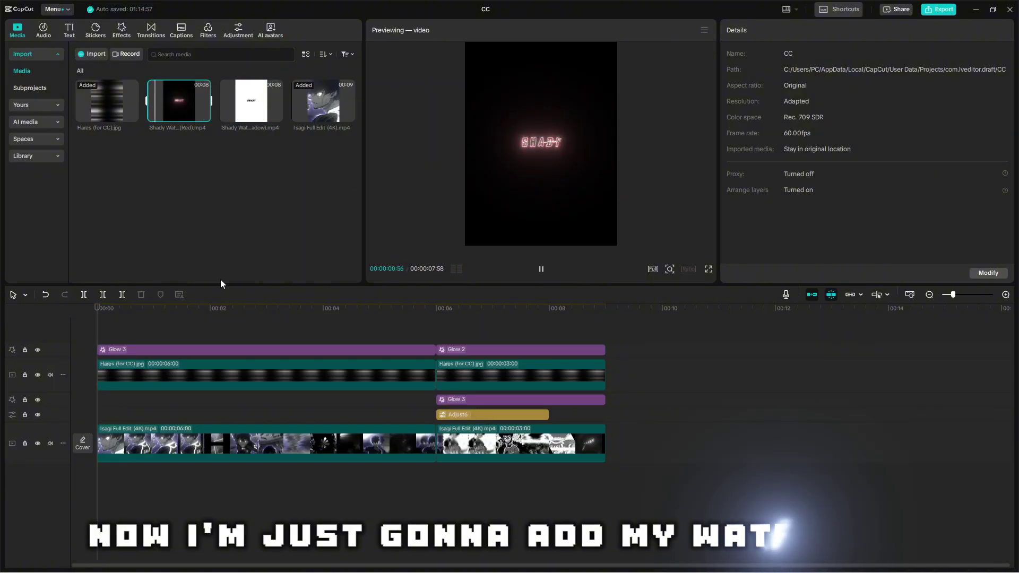
# - Add Shady Watermark (shadow).mp4 on a new top track from 00:00:00:00 and set its blend mode to Multiply
pyautogui.click(147, 323)
pyautogui.scroll(1, 157, 361)
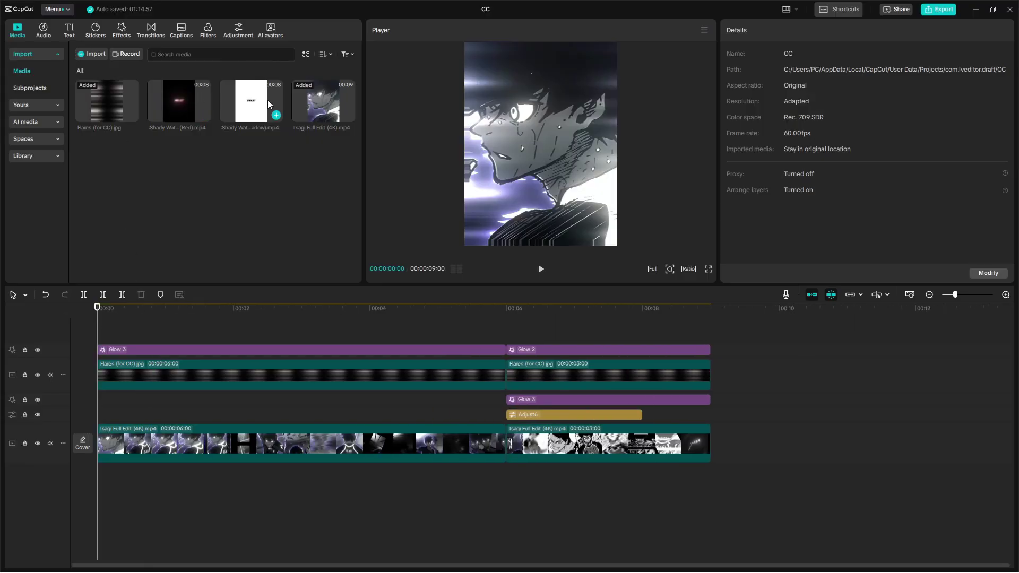
pyautogui.moveTo(268, 101); pyautogui.dragTo(47, 326)
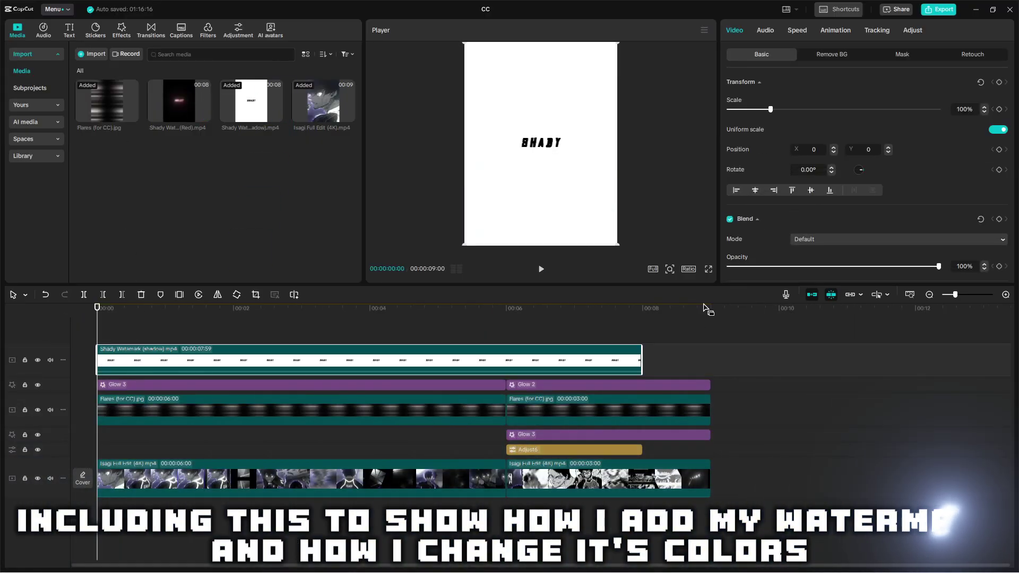
pyautogui.click(798, 239)
pyautogui.click(832, 425)
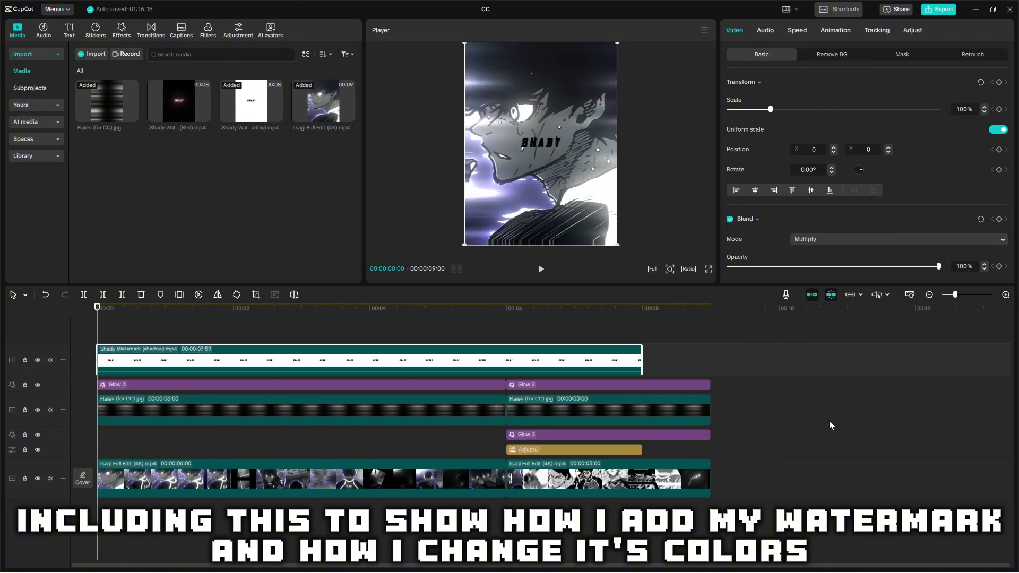
pyautogui.click(636, 332)
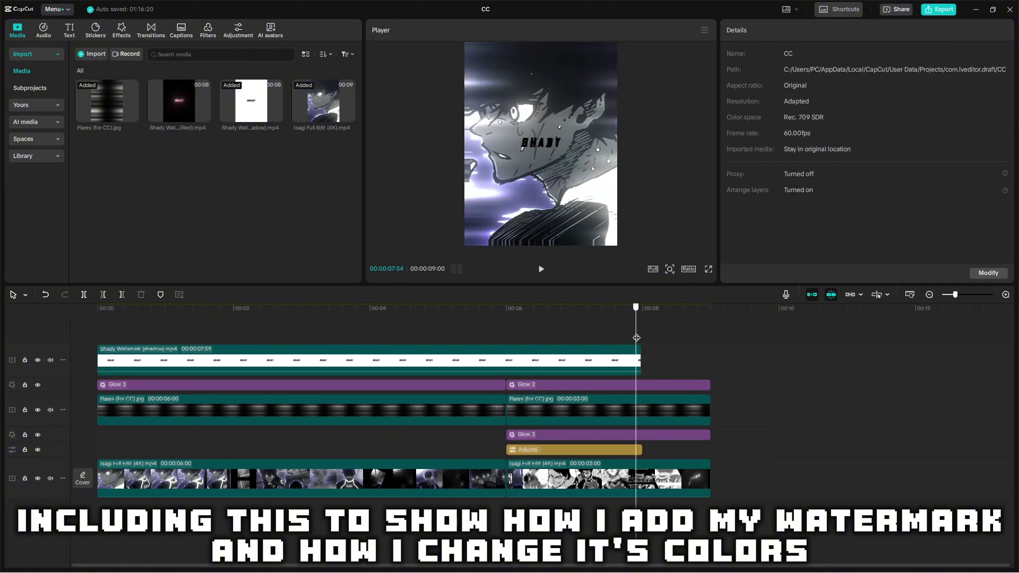
pyautogui.click(273, 340)
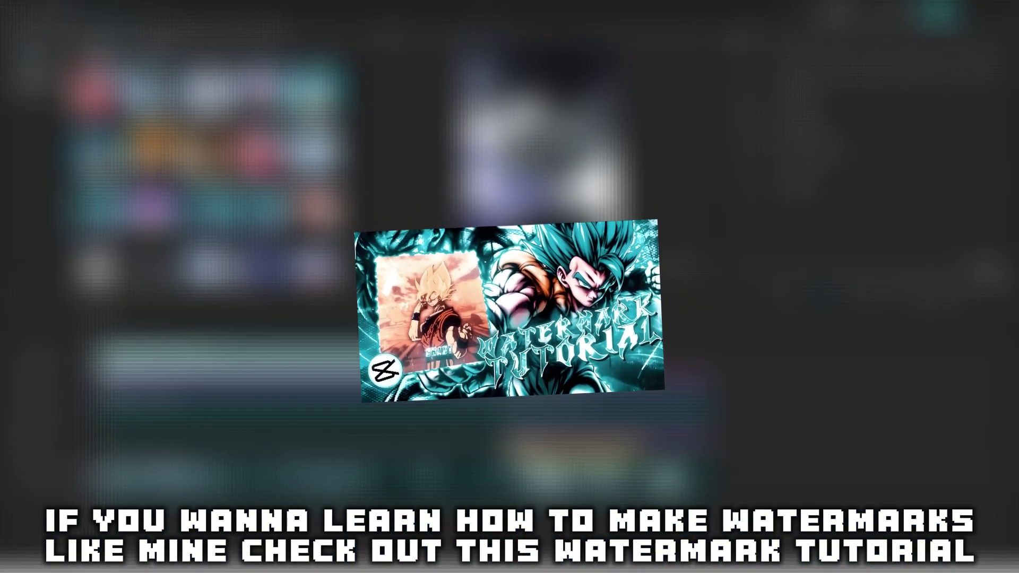
# - Apply the Blur video effect to the shadow watermark clip and set Blur to 100
pyautogui.scroll(-4, 233, 199)
pyautogui.scroll(3, 232, 199)
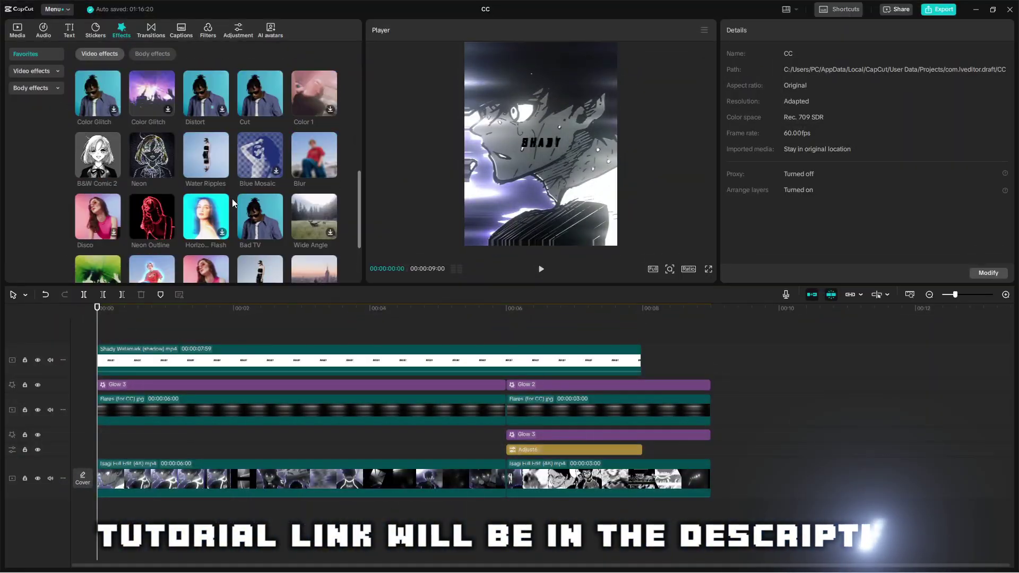
pyautogui.moveTo(320, 205); pyautogui.dragTo(185, 360)
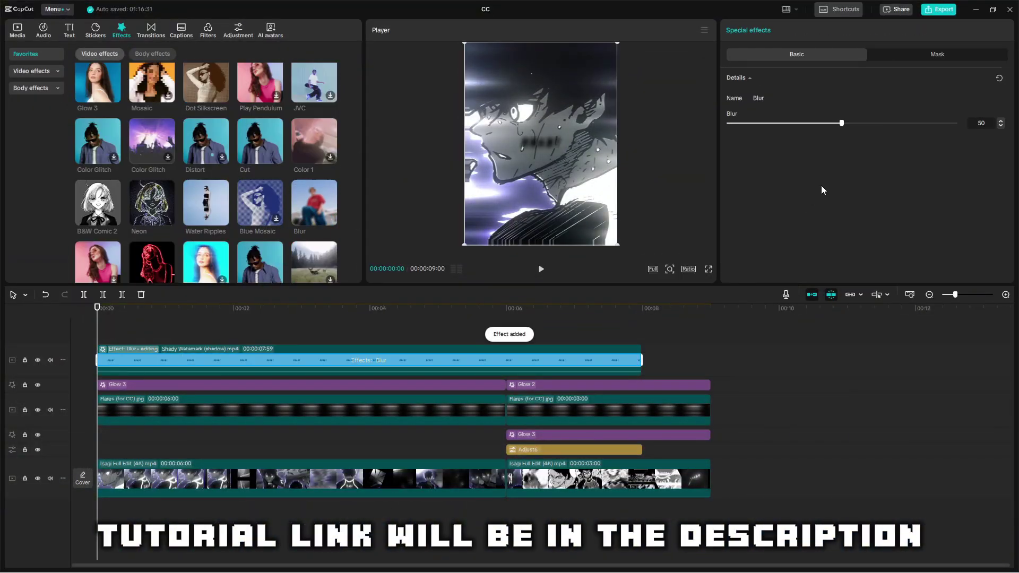
pyautogui.moveTo(857, 123); pyautogui.dragTo(956, 123)
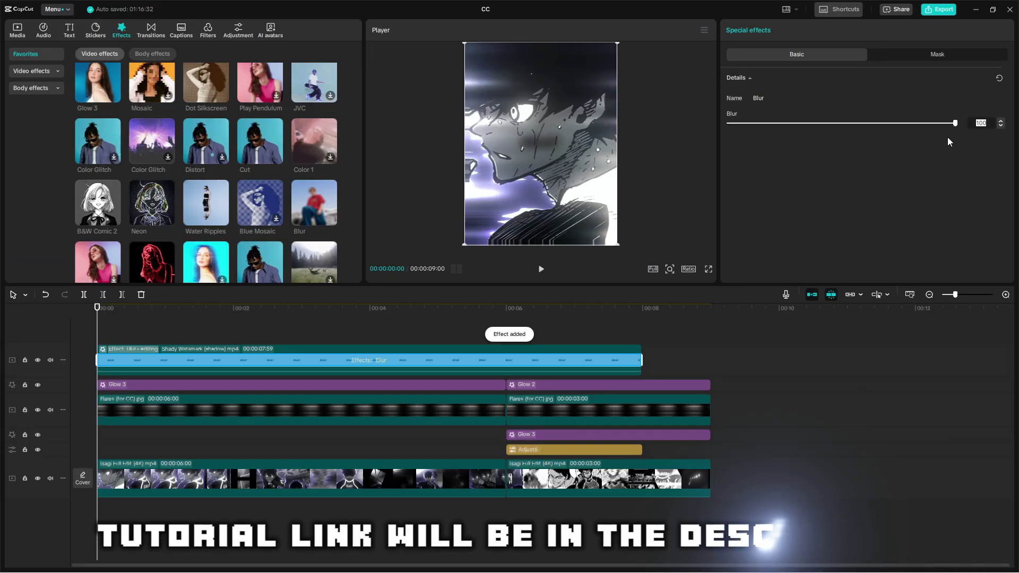
# - Add Shady Watermark (Red).mp4 above the shadow clip with Screen blending, and trim the shadow clip to 00:00:07:58
pyautogui.click(17, 30)
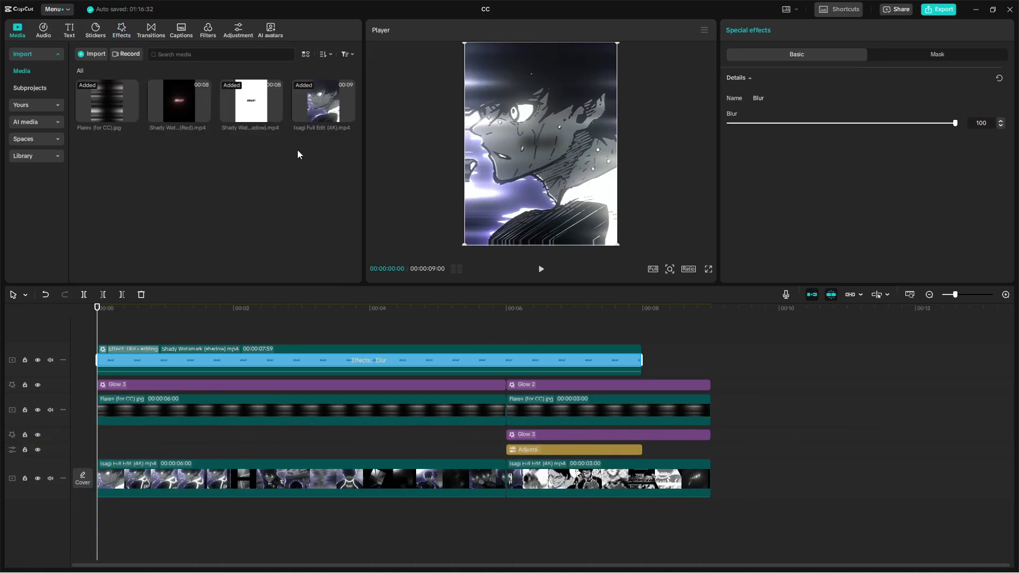
pyautogui.moveTo(164, 107); pyautogui.dragTo(106, 351)
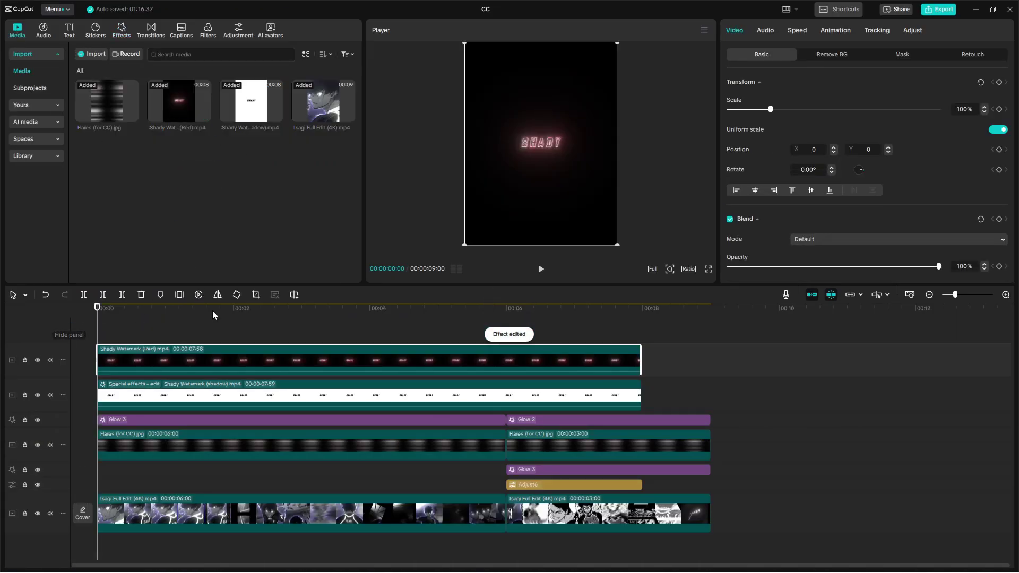
pyautogui.click(815, 239)
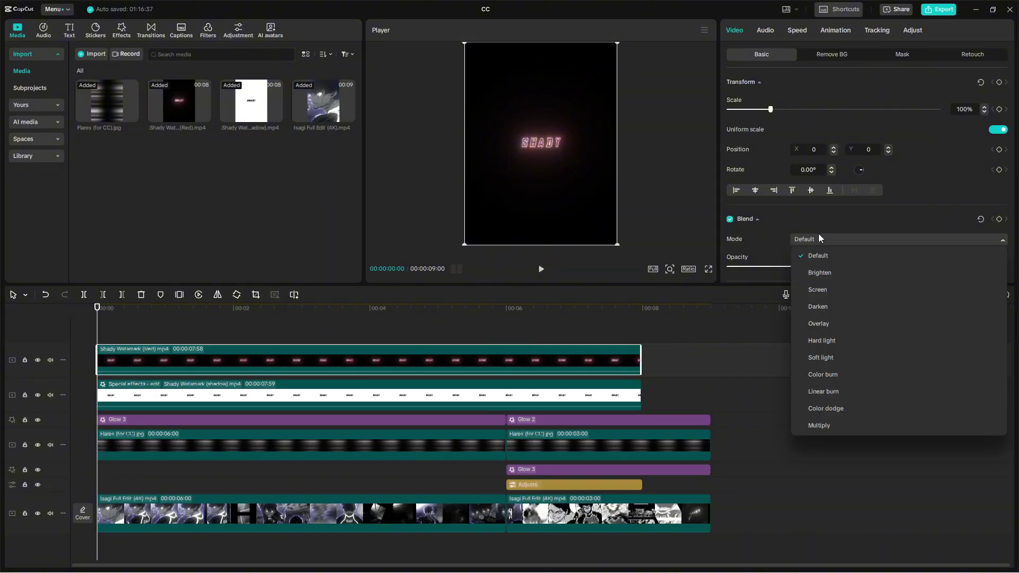
pyautogui.click(817, 298)
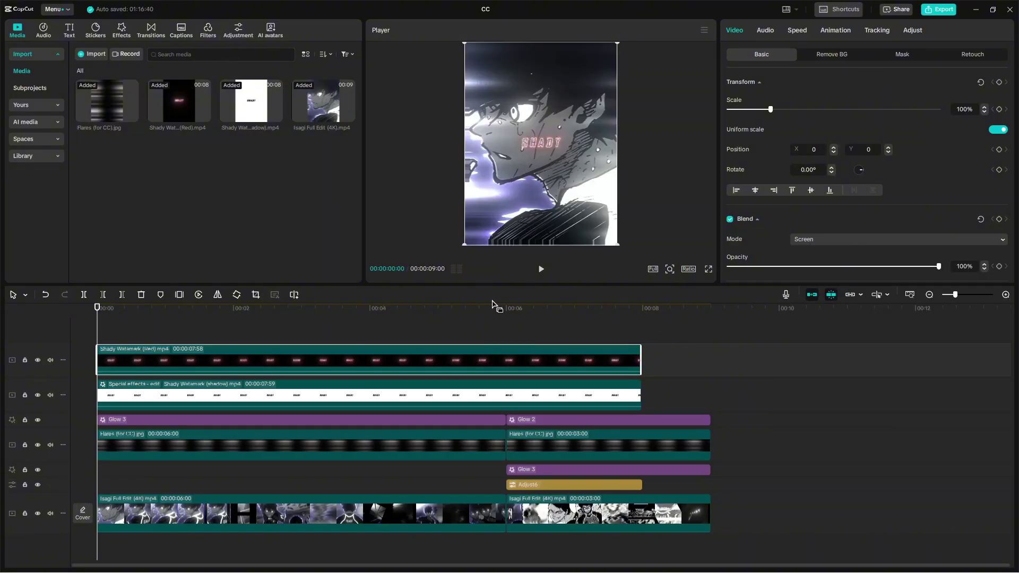
pyautogui.moveTo(159, 322)
pyautogui.mouseDown()
pyautogui.moveTo(639, 354)
pyautogui.moveTo(601, 321)
pyautogui.moveTo(91, 352)
pyautogui.moveTo(148, 330)
pyautogui.mouseUp()
pyautogui.press('w')
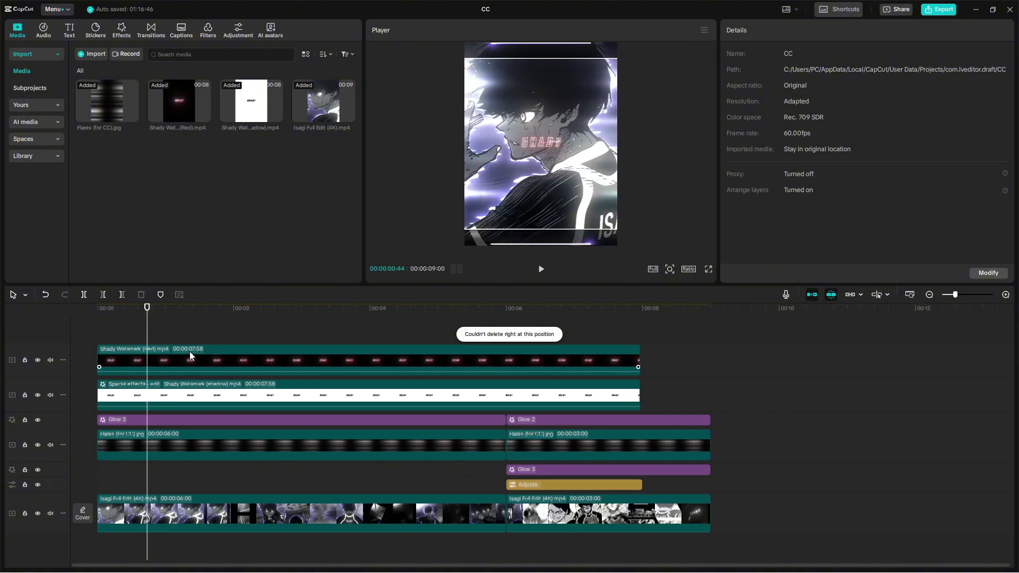
# - Shift the red watermark clip's HSL hues toward pink across yellow, orange, red and magenta, with magenta Hue at -100
pyautogui.click(190, 352)
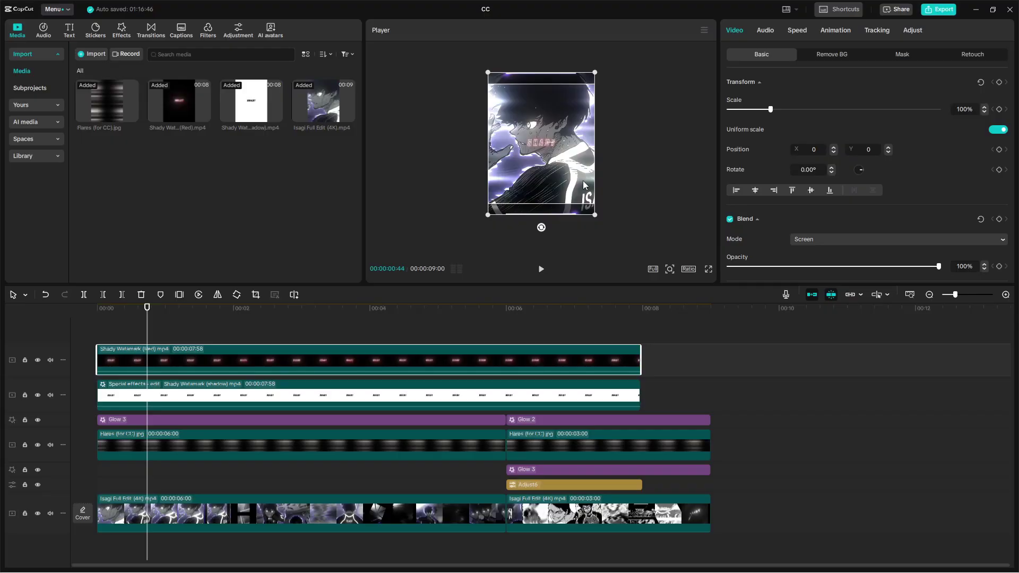
pyautogui.click(913, 30)
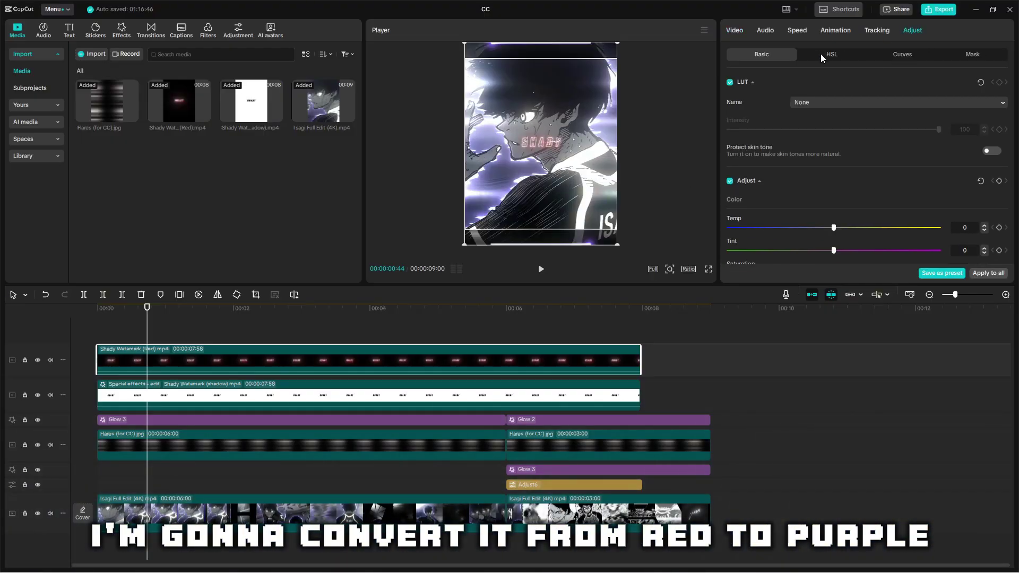
pyautogui.click(820, 55)
pyautogui.click(797, 102)
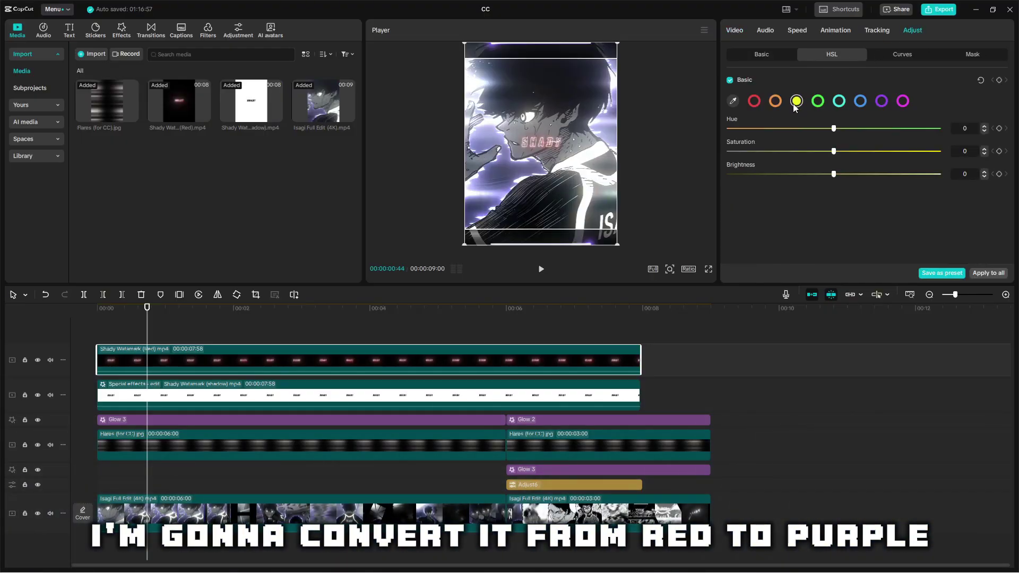
pyautogui.click(776, 101)
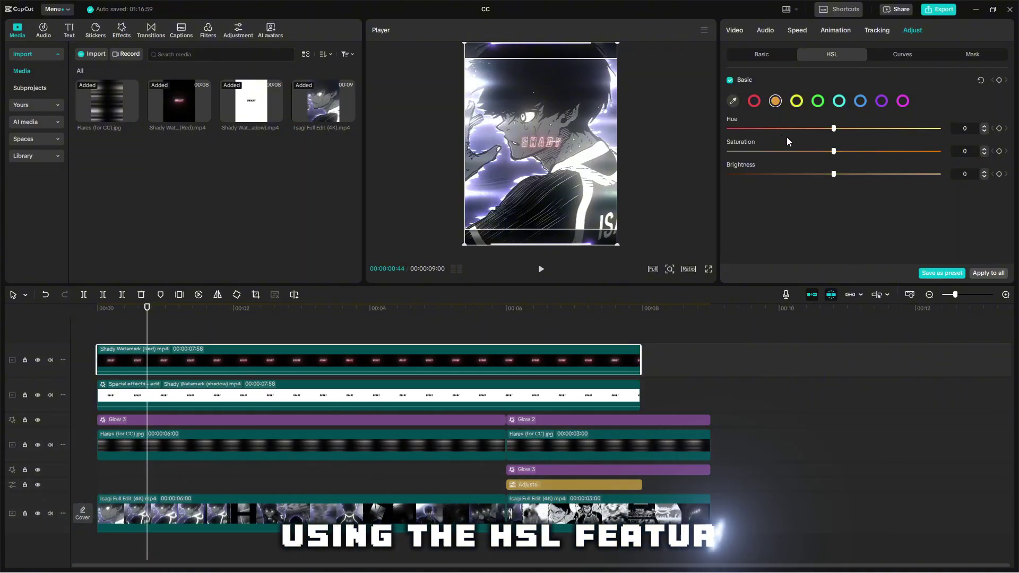
pyautogui.moveTo(787, 130); pyautogui.dragTo(772, 129)
pyautogui.click(756, 102)
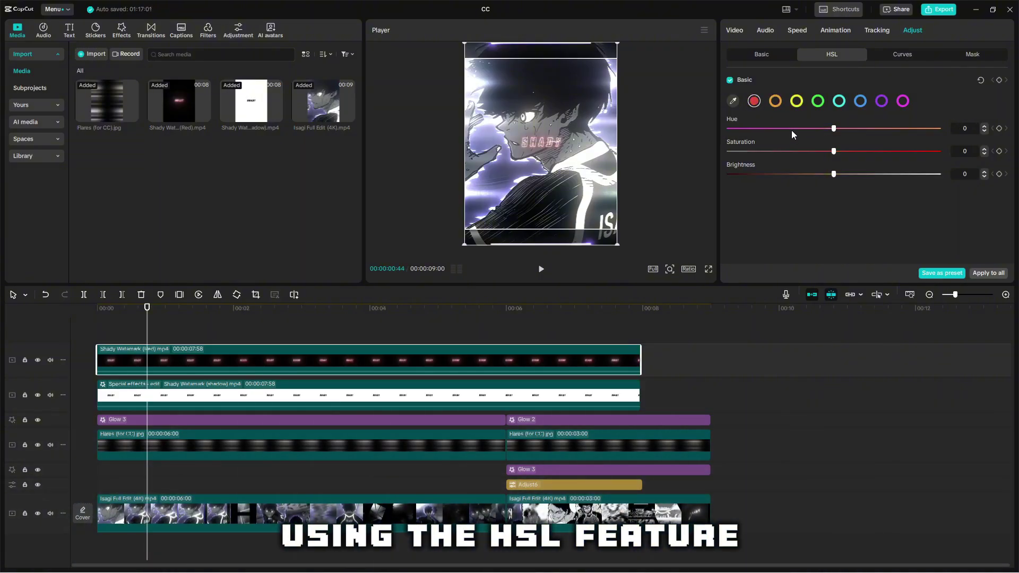
pyautogui.click(904, 101)
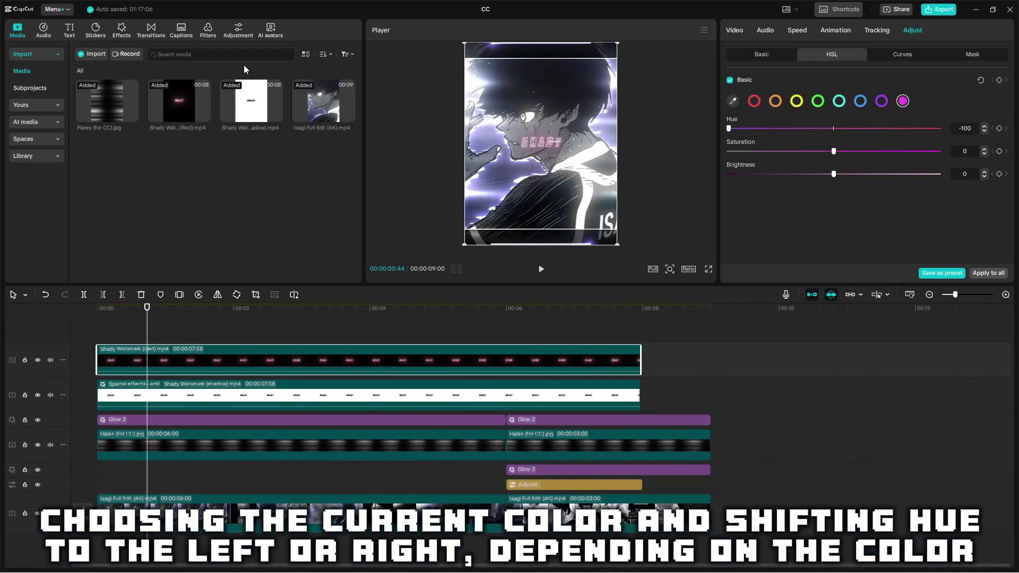
# - Add a custom adjustment layer above the red watermark and extend it over the clip's full length
pyautogui.click(237, 30)
pyautogui.moveTo(98, 72); pyautogui.dragTo(96, 348)
pyautogui.moveTo(302, 349); pyautogui.dragTo(632, 364)
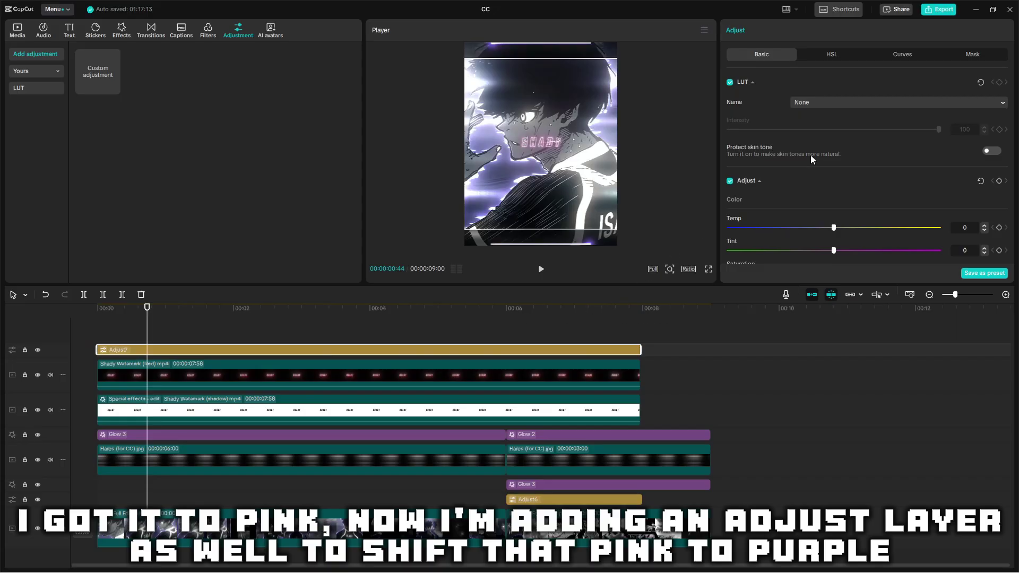
# - Set the HSL Hue to -100 for yellow, orange, red and magenta on the watermark's adjustment layer
pyautogui.scroll(-2, 811, 155)
pyautogui.click(832, 55)
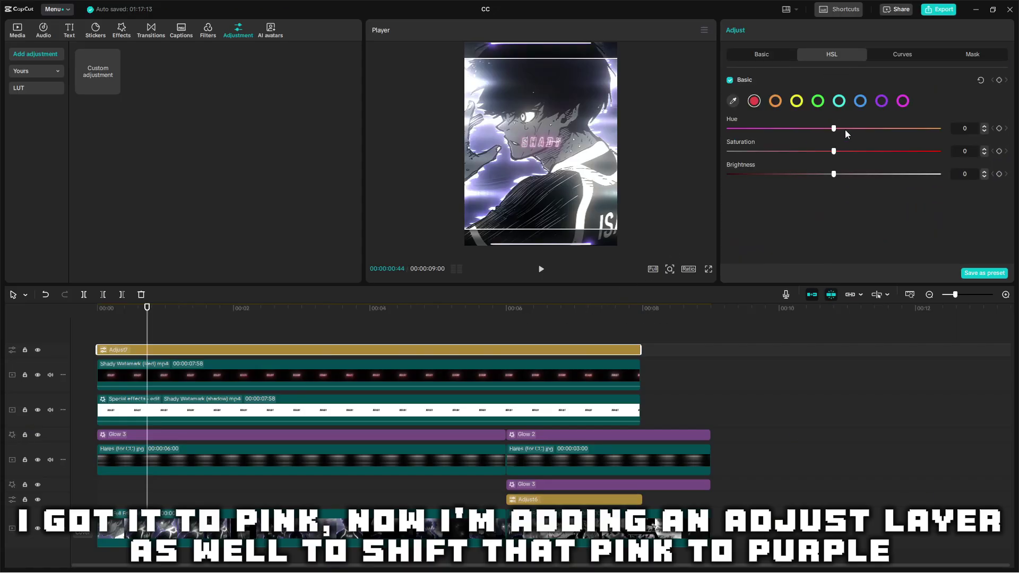
pyautogui.click(797, 101)
pyautogui.moveTo(834, 129); pyautogui.dragTo(730, 129)
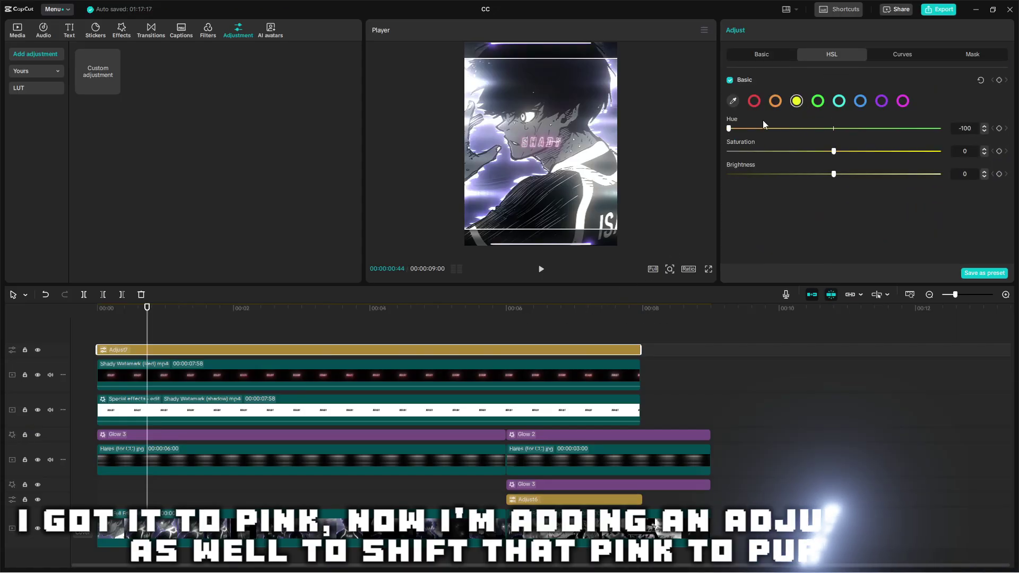
pyautogui.click(775, 102)
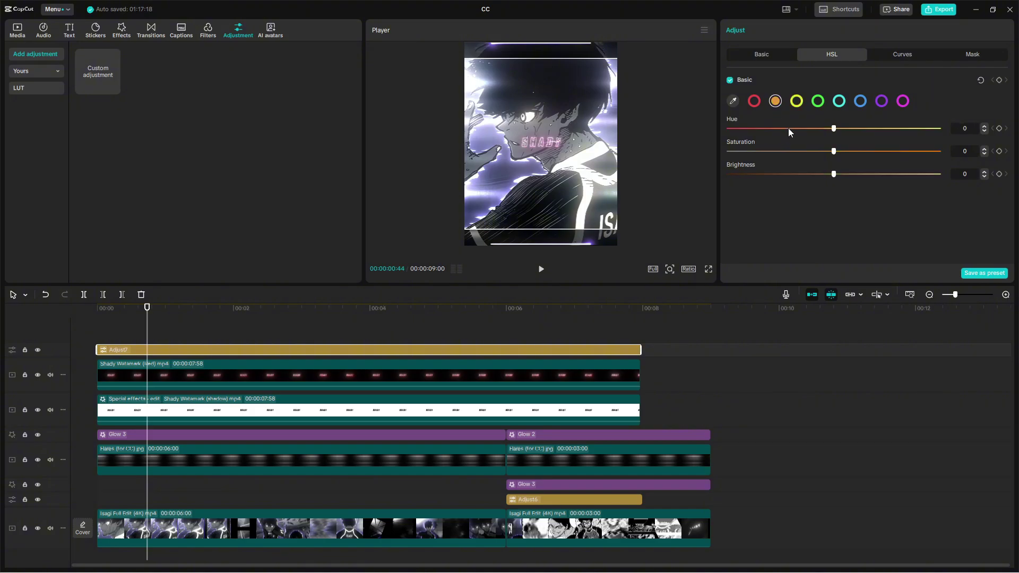
pyautogui.click(754, 102)
pyautogui.moveTo(781, 129); pyautogui.dragTo(729, 129)
pyautogui.click(903, 101)
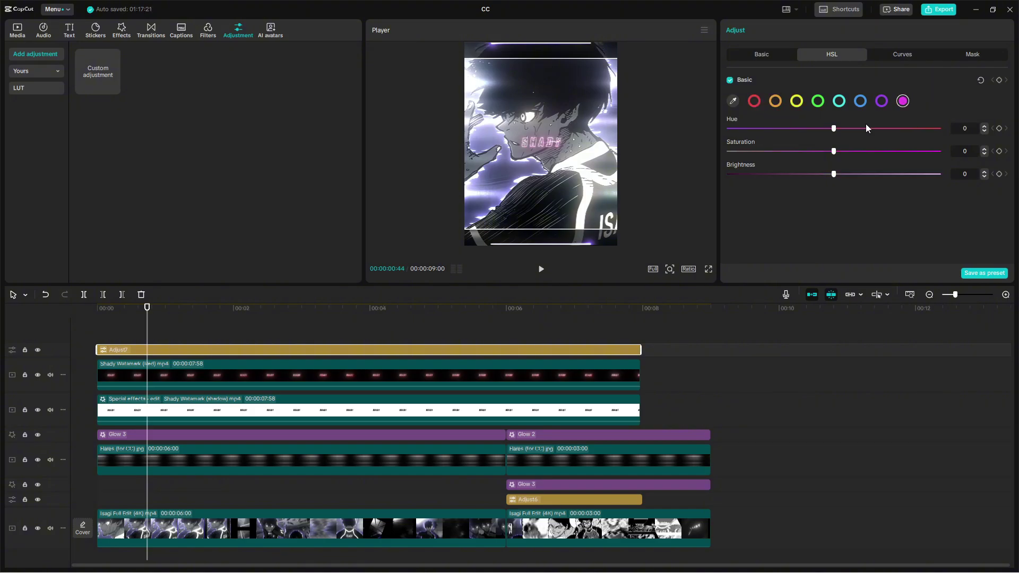
pyautogui.moveTo(851, 130); pyautogui.dragTo(728, 130)
# - Duplicate the watermark's adjustment layer onto a track directly above it
pyautogui.scroll(5, 574, 148)
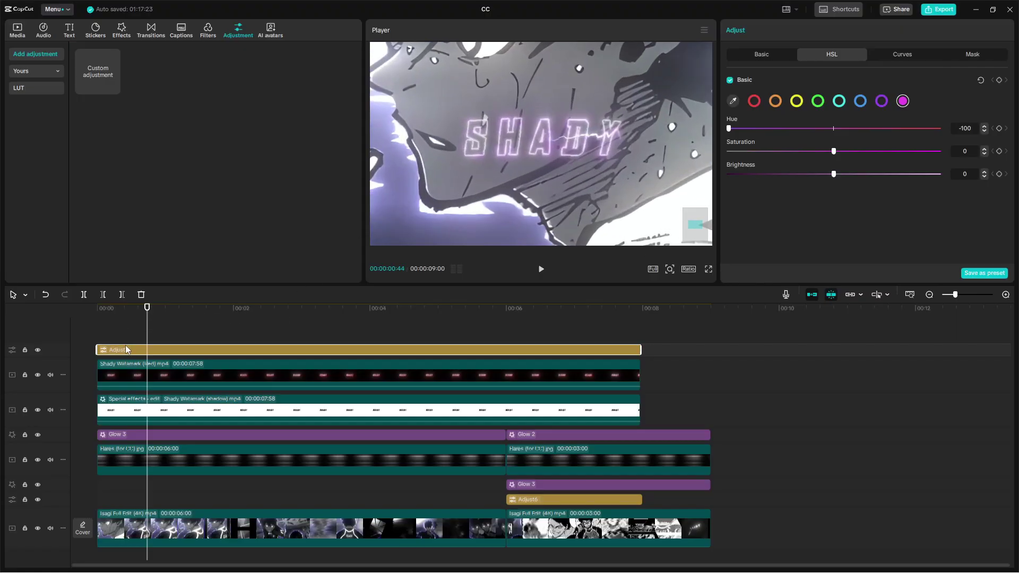
pyautogui.hotkey('ctrl', 'c')
pyautogui.hotkey('ctrl', 'v')
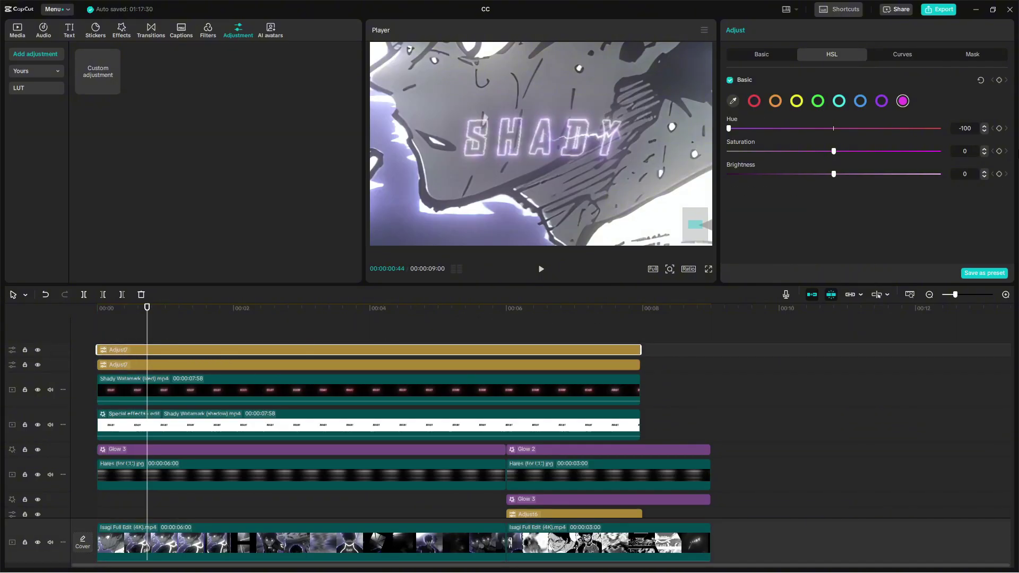
# - Combine the red watermark clip and its two adjustment layers into one compound clip
pyautogui.scroll(-1, 287, 338)
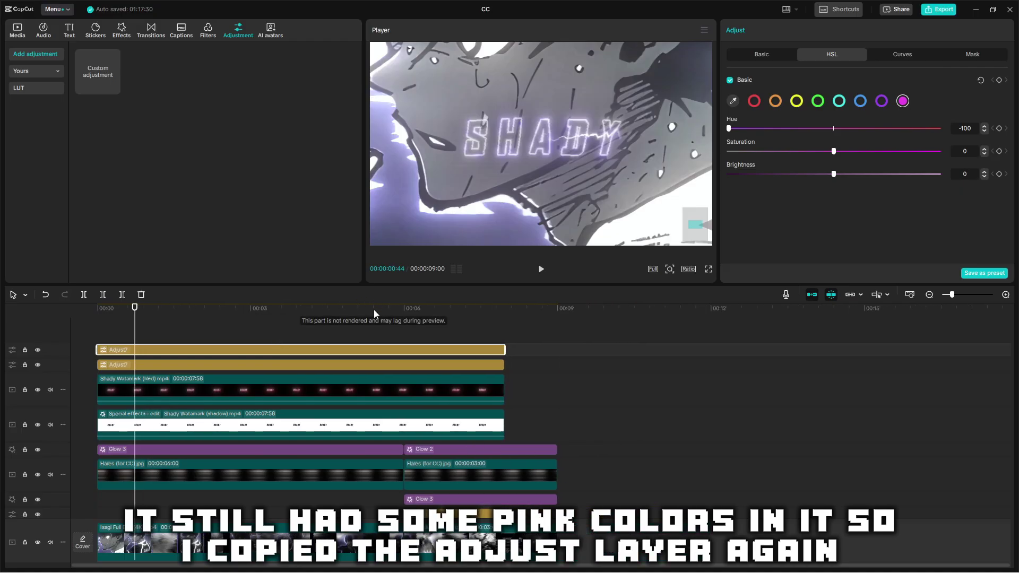
pyautogui.scroll(-5, 535, 201)
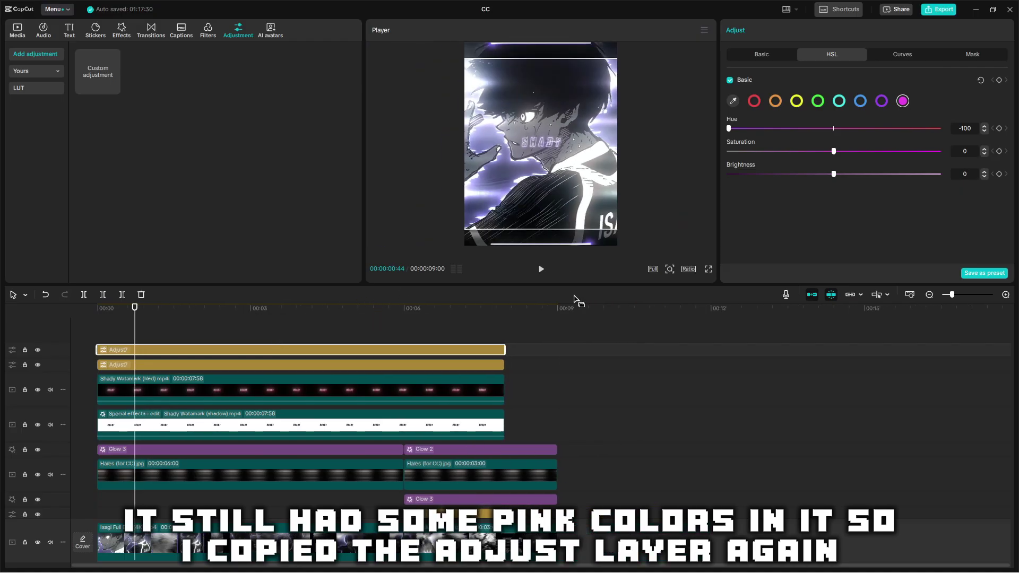
pyautogui.moveTo(557, 416); pyautogui.dragTo(449, 317)
pyautogui.moveTo(528, 397); pyautogui.dragTo(471, 324)
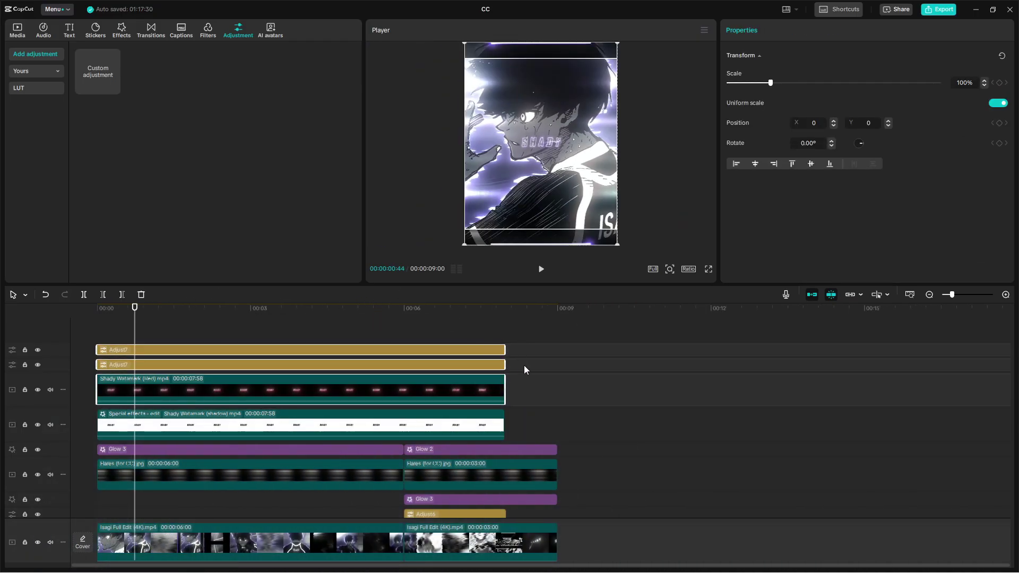
pyautogui.moveTo(522, 364); pyautogui.dragTo(476, 330)
pyautogui.moveTo(530, 399); pyautogui.dragTo(470, 324)
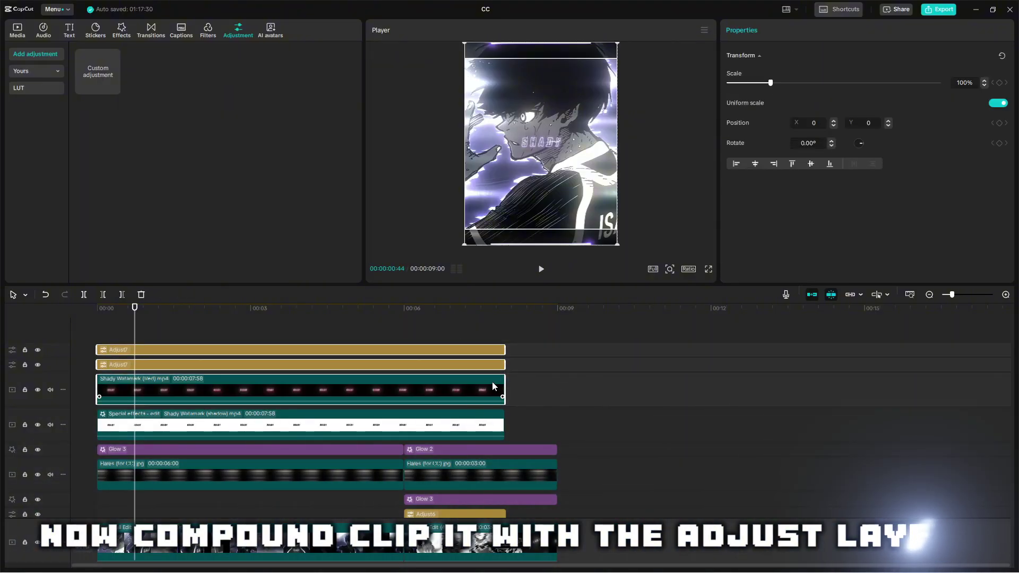
pyautogui.hotkey('alt', 'g')
pyautogui.click(162, 327)
pyautogui.click(107, 335)
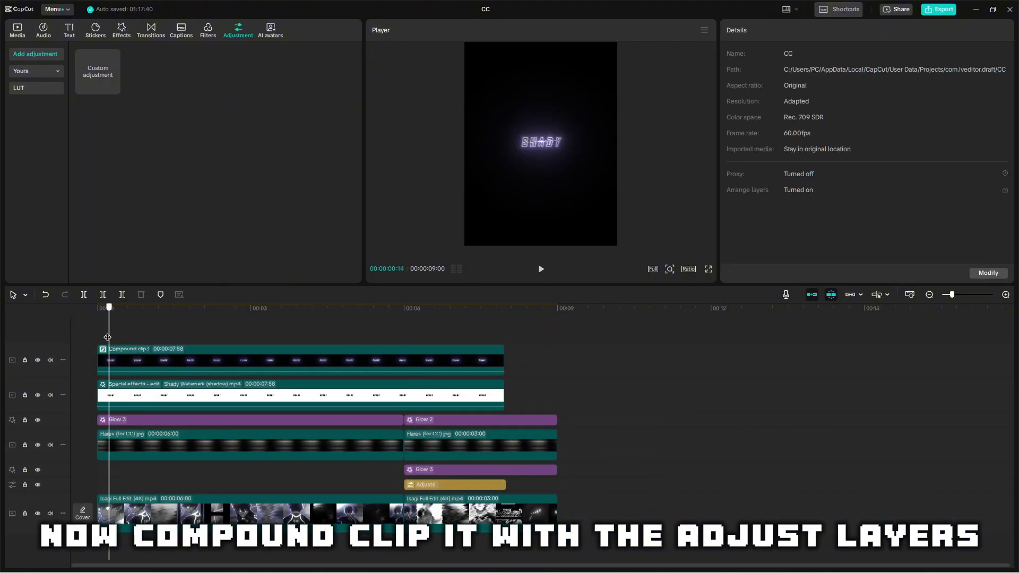
# - Set the blend mode of the compound watermark clip to Screen
pyautogui.click(127, 337)
pyautogui.click(132, 369)
pyautogui.scroll(-5, 823, 199)
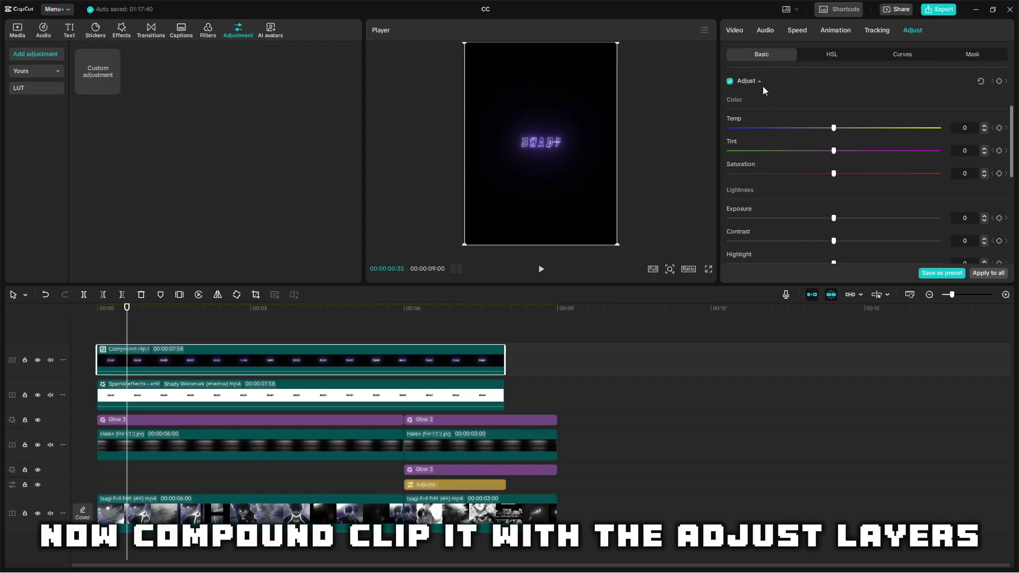
pyautogui.click(734, 31)
pyautogui.scroll(-2, 826, 145)
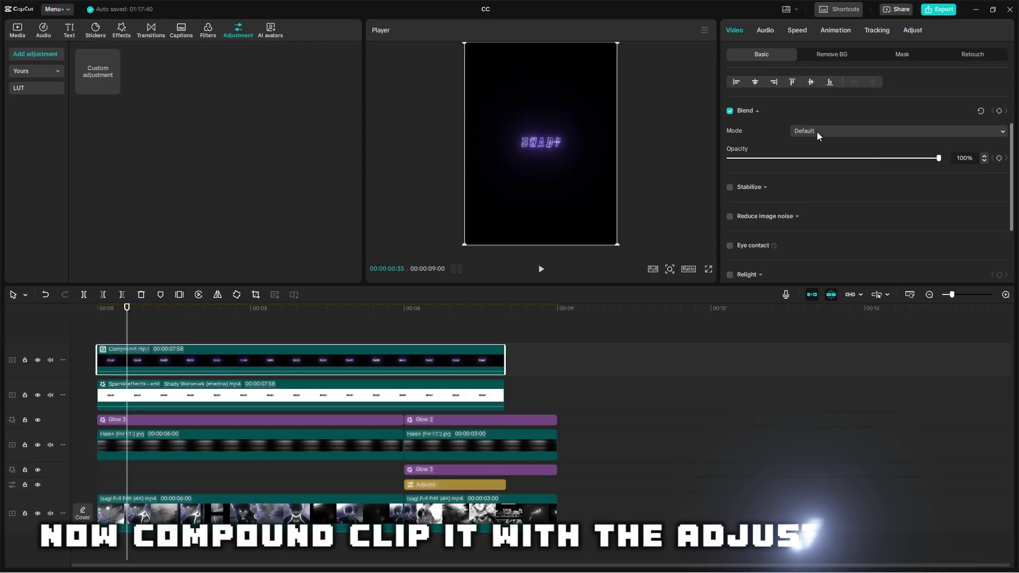
pyautogui.click(817, 131)
pyautogui.click(830, 184)
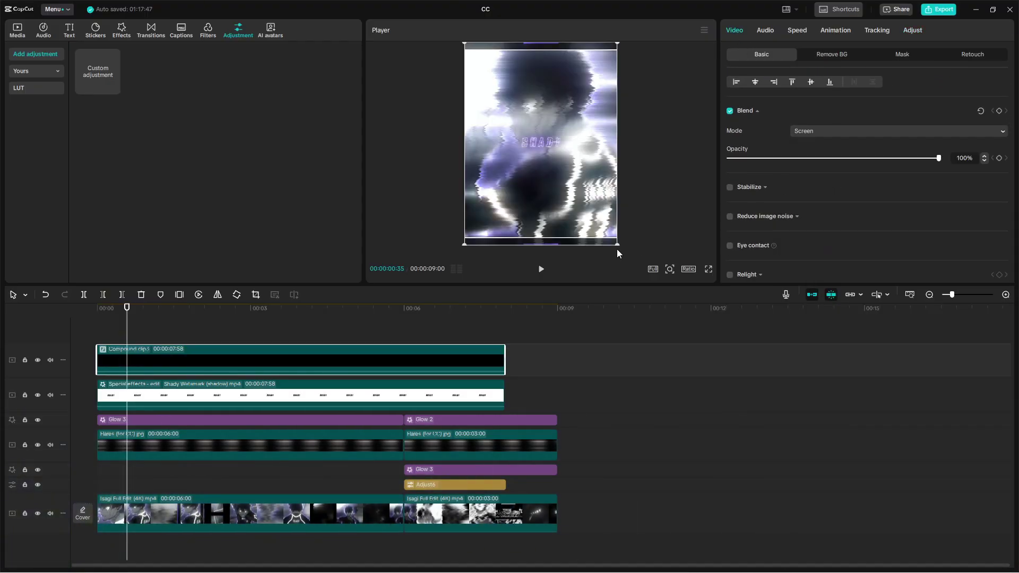
# - Set the HSL Hue to -100 for magenta on the compound watermark clip
pyautogui.click(102, 331)
pyautogui.click(92, 330)
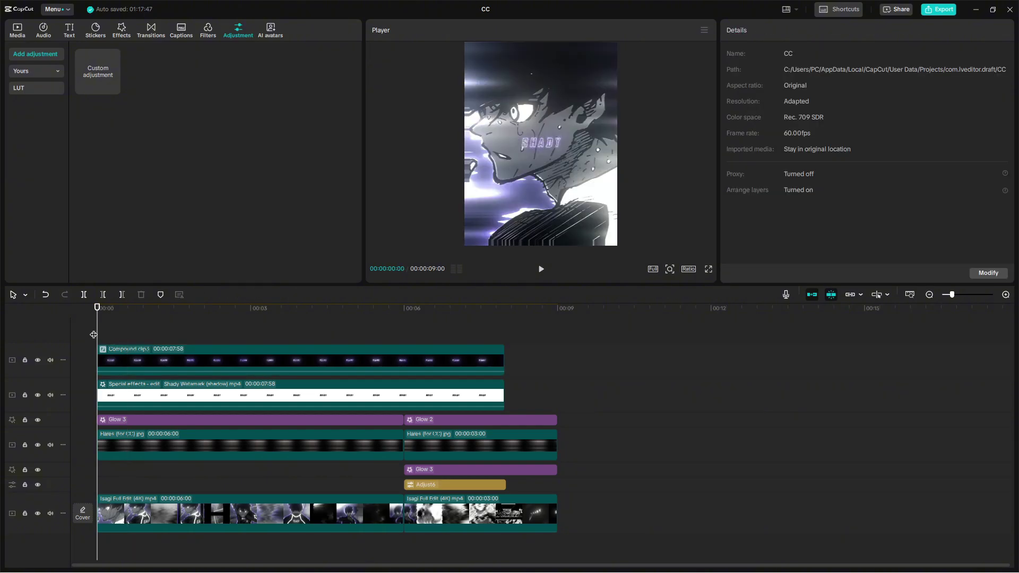
pyautogui.moveTo(97, 335); pyautogui.dragTo(108, 335)
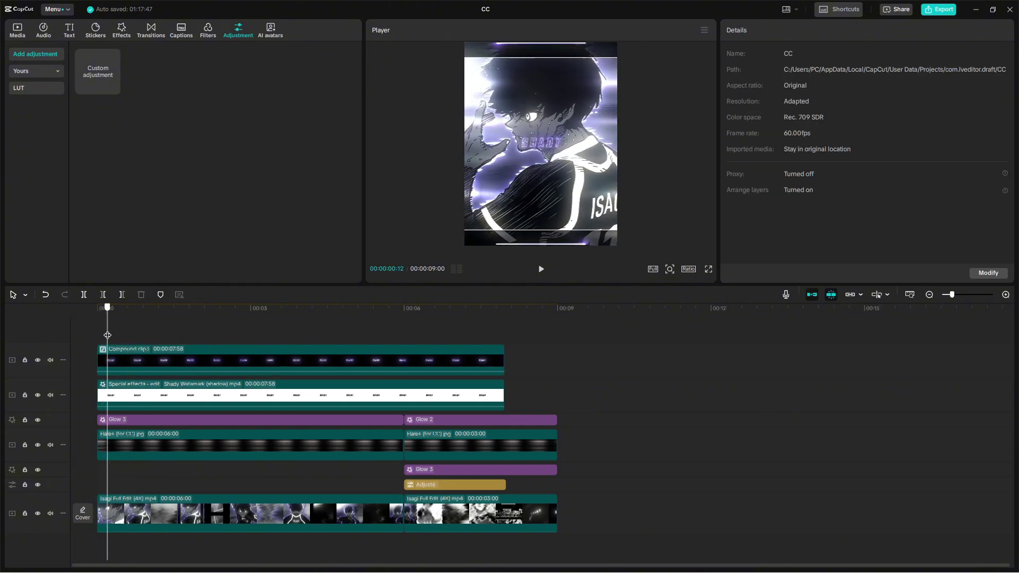
pyautogui.click(122, 361)
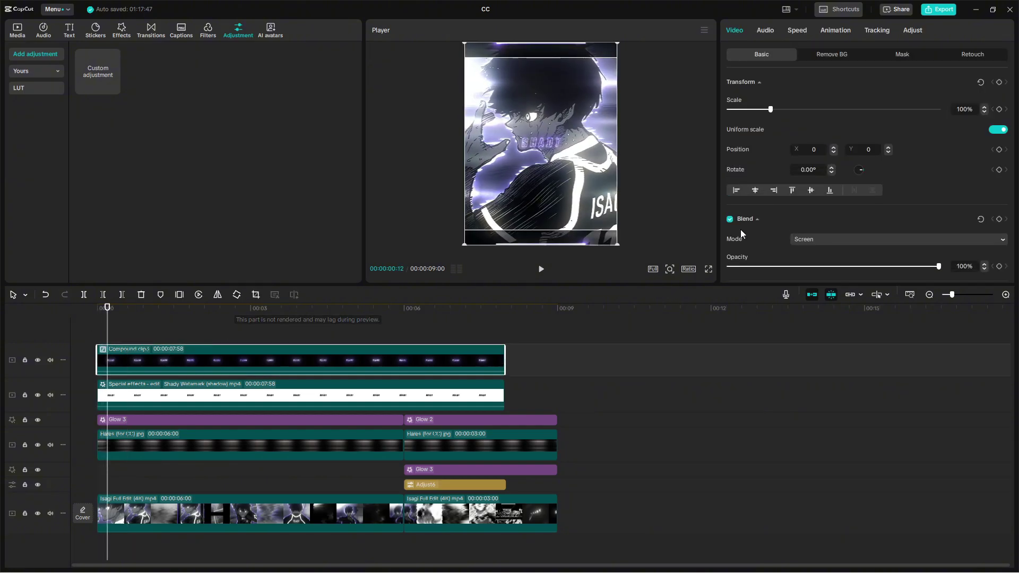
pyautogui.click(915, 31)
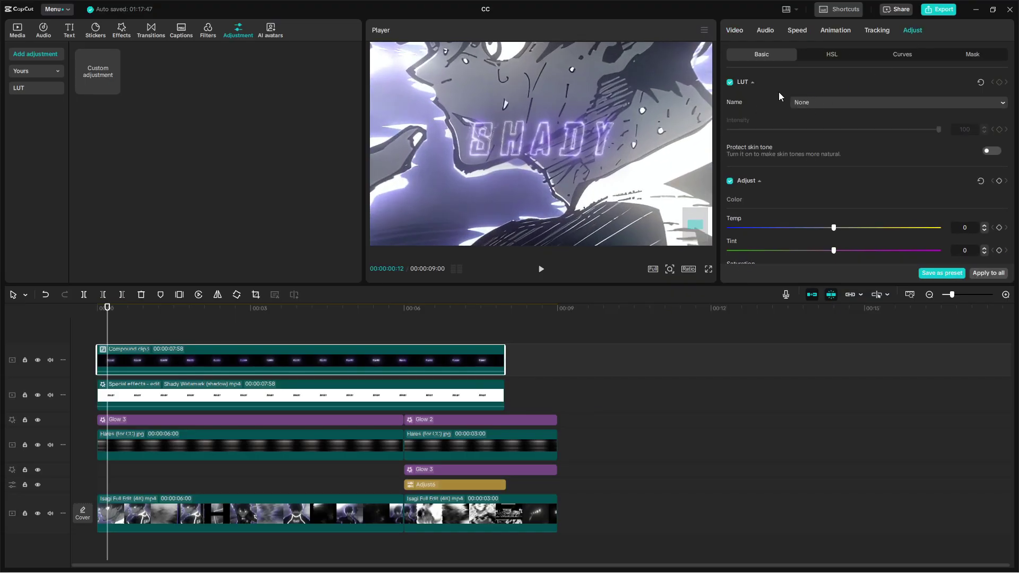
pyautogui.click(841, 56)
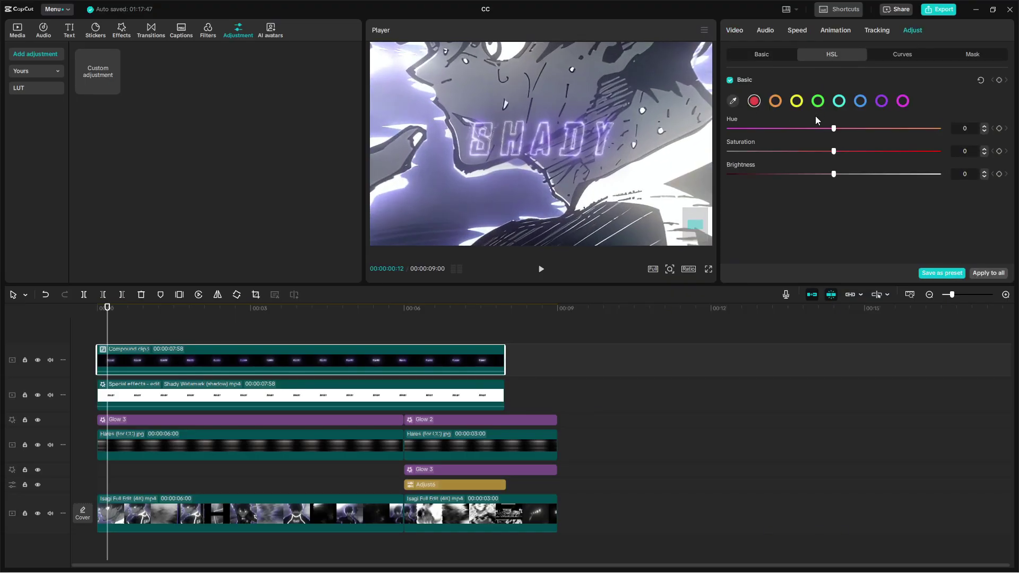
pyautogui.click(903, 101)
pyautogui.moveTo(834, 129); pyautogui.dragTo(693, 164)
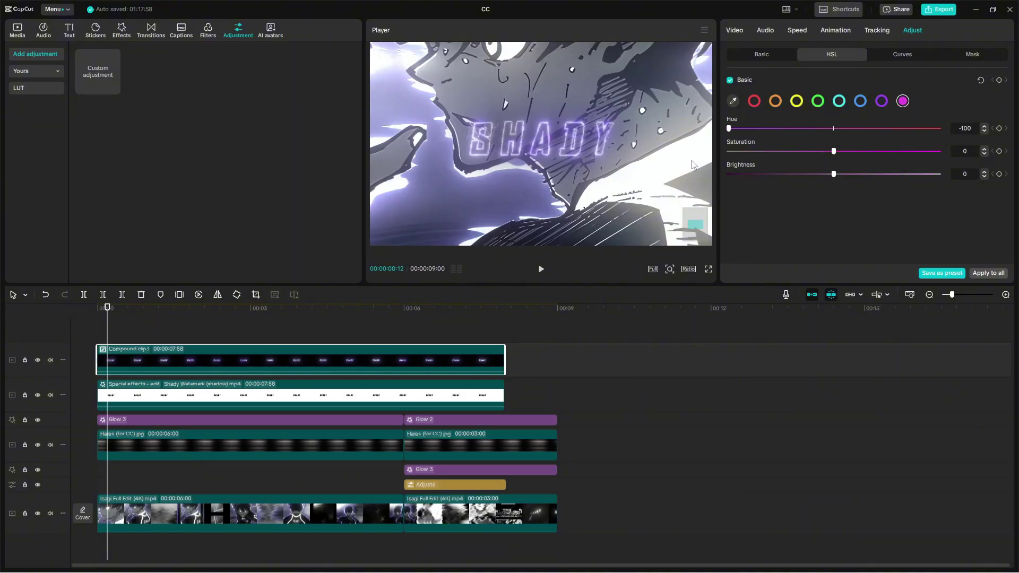
# - Set the Saturation of the compound watermark clip to 10 in its basic color adjustments
pyautogui.click(773, 52)
pyautogui.scroll(-3, 858, 145)
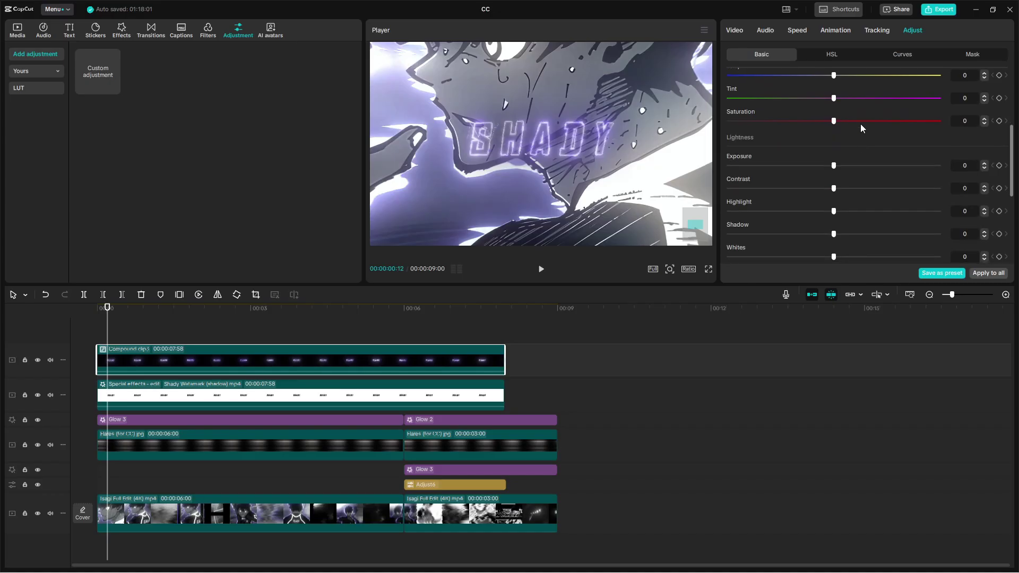
pyautogui.moveTo(861, 125)
pyautogui.mouseDown()
pyautogui.moveTo(887, 126)
pyautogui.moveTo(854, 141)
pyautogui.mouseUp()
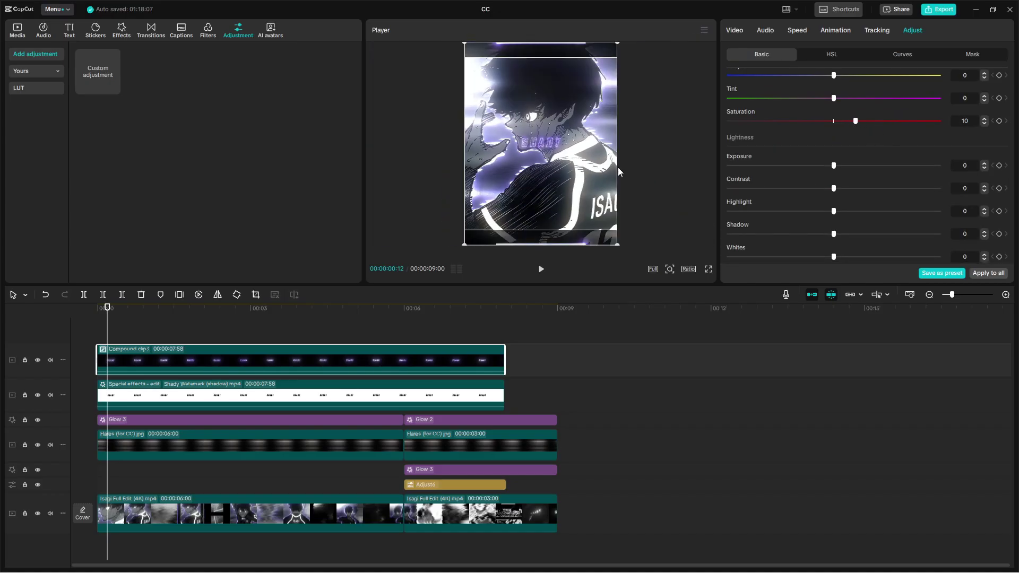
# - Play the edit from the start to check the recolored watermark over the footage, and return to the beginning
pyautogui.click(164, 329)
pyautogui.click(99, 307)
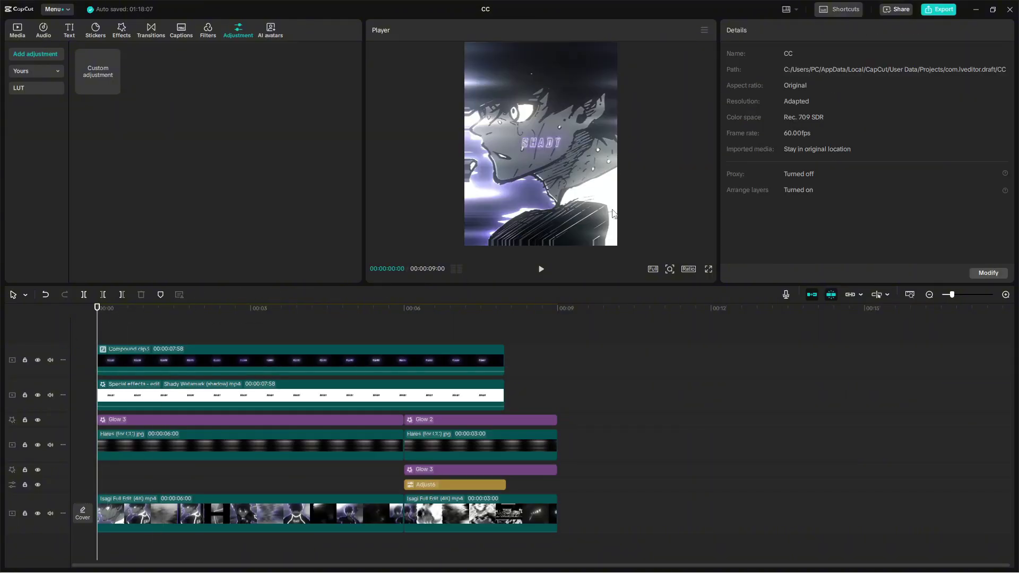
pyautogui.press('space')
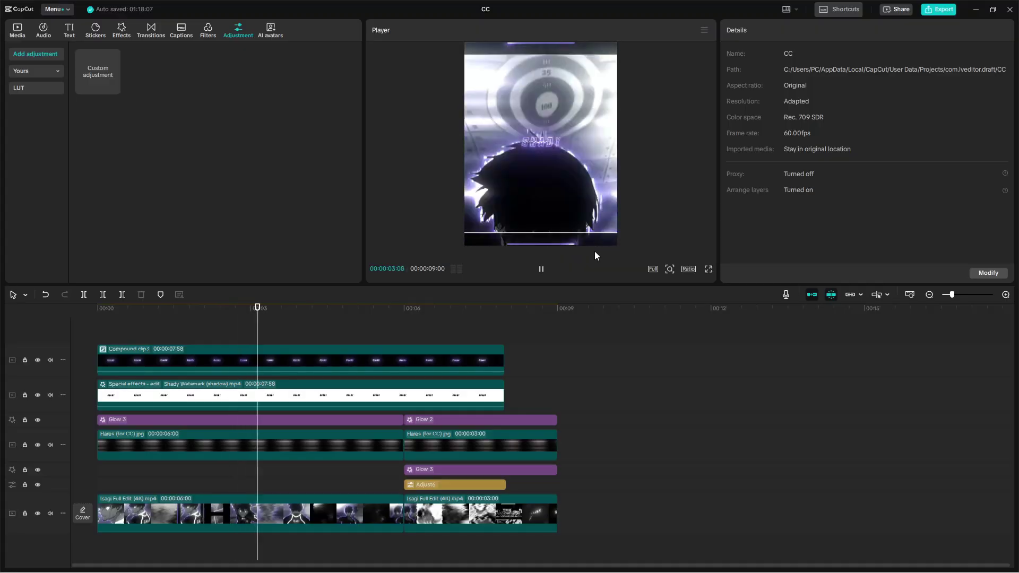
pyautogui.click(292, 478)
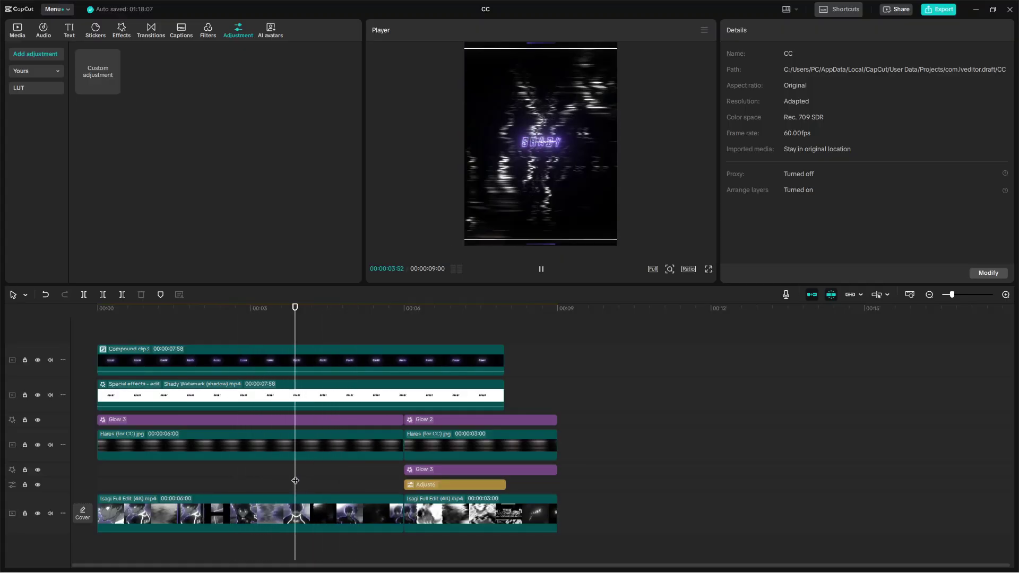
pyautogui.click(142, 490)
pyautogui.moveTo(142, 489); pyautogui.dragTo(92, 486)
# - Move the compound watermark and its shadow clip together to a Y position of -1280, and preview the placement
pyautogui.moveTo(553, 394); pyautogui.dragTo(436, 351)
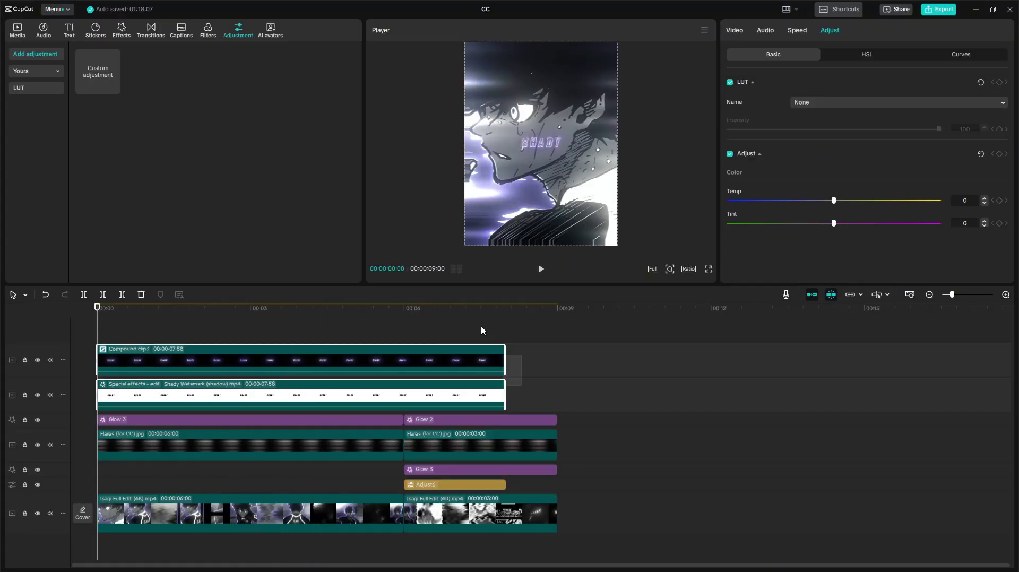
pyautogui.click(735, 30)
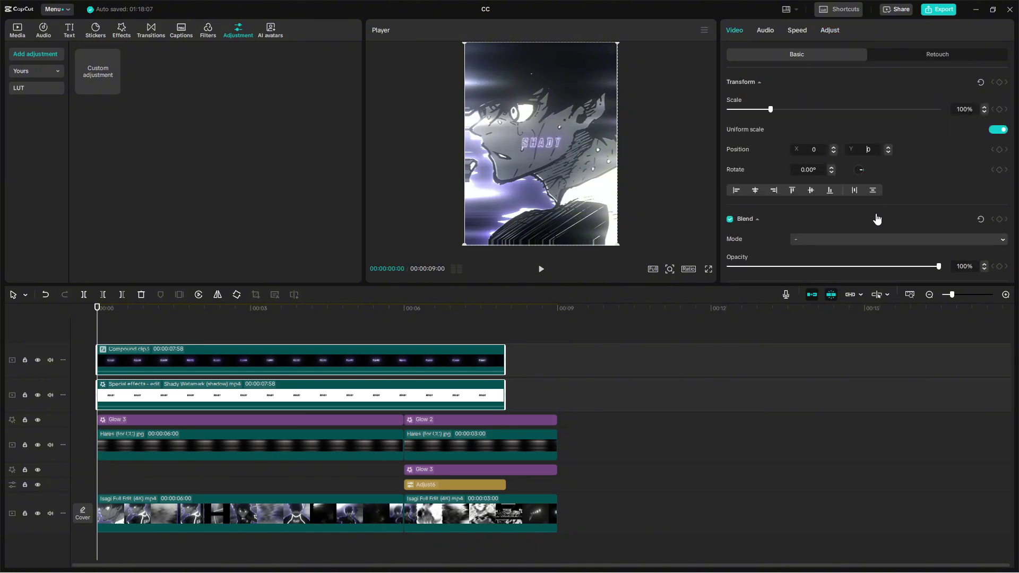
pyautogui.press('BackSpace')
pyautogui.write('-1208')
pyautogui.press('Return')
pyautogui.doubleClick(864, 151)
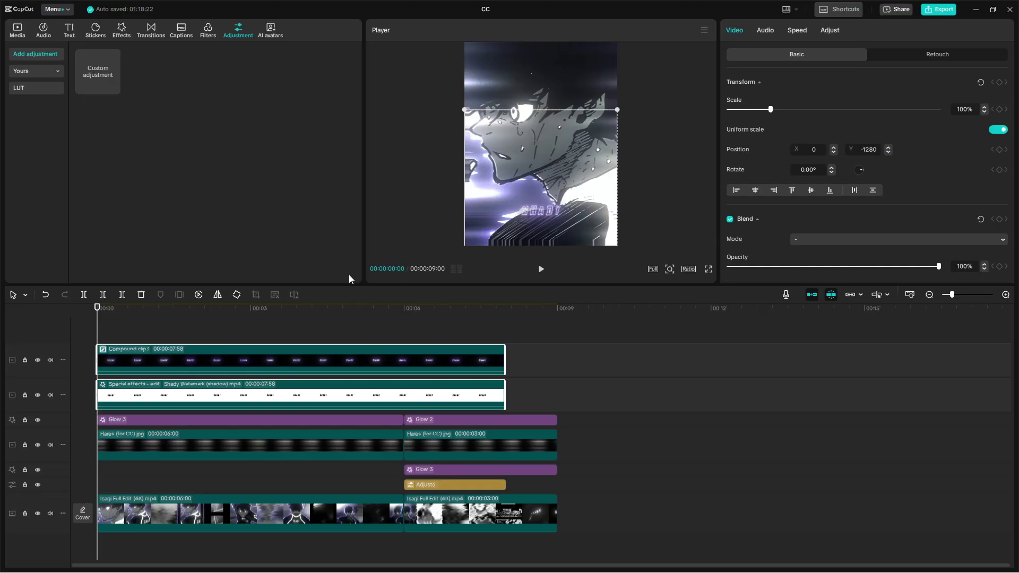
pyautogui.click(207, 332)
pyautogui.press('space')
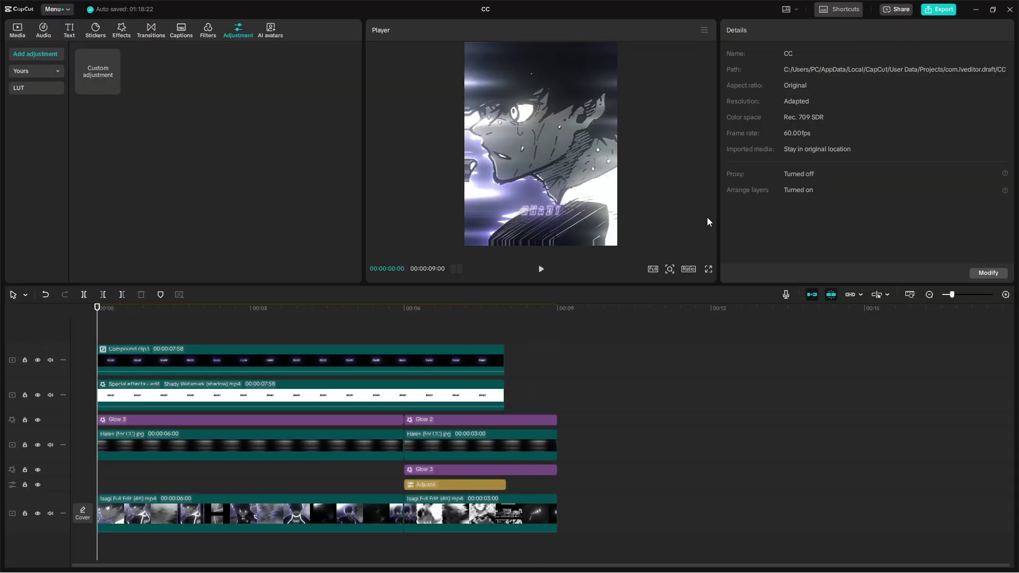
# - Apply the Glow 2 effect to the compound watermark clip with Glow 10 and Size 100
pyautogui.click(121, 33)
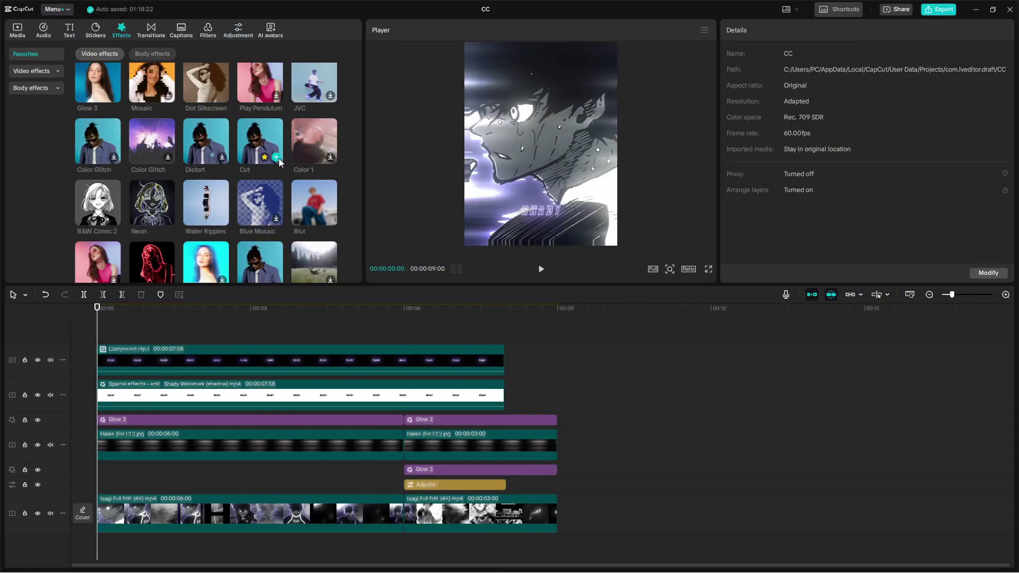
pyautogui.scroll(-3, 274, 161)
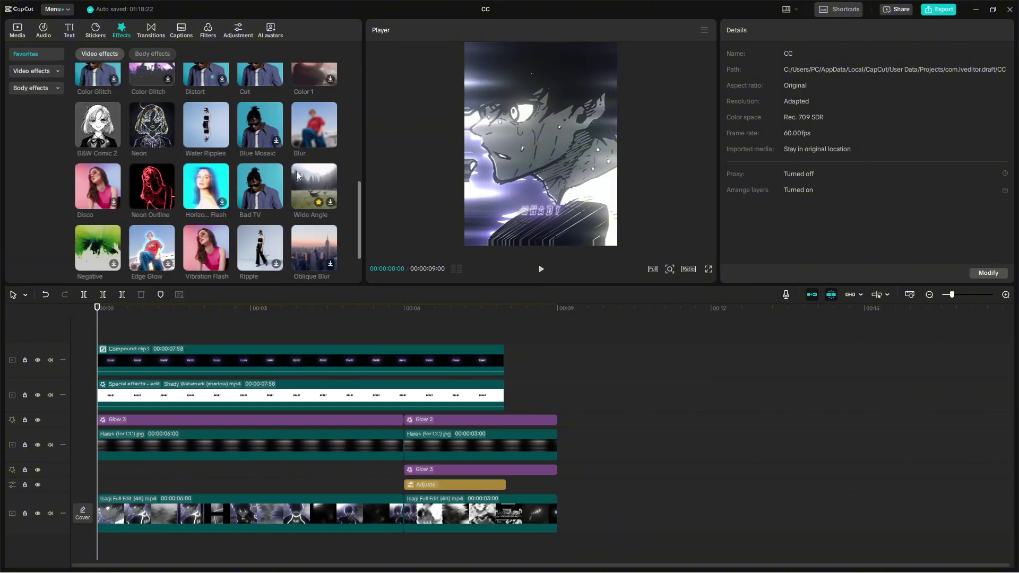
pyautogui.scroll(5, 296, 171)
pyautogui.moveTo(298, 171); pyautogui.dragTo(252, 364)
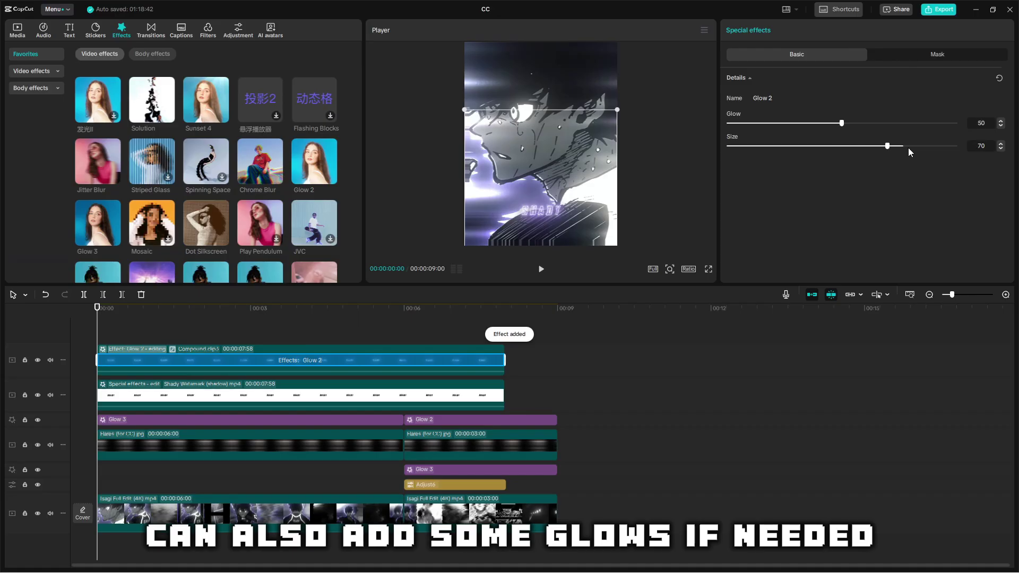
pyautogui.moveTo(909, 147); pyautogui.dragTo(957, 146)
pyautogui.moveTo(778, 125); pyautogui.dragTo(753, 129)
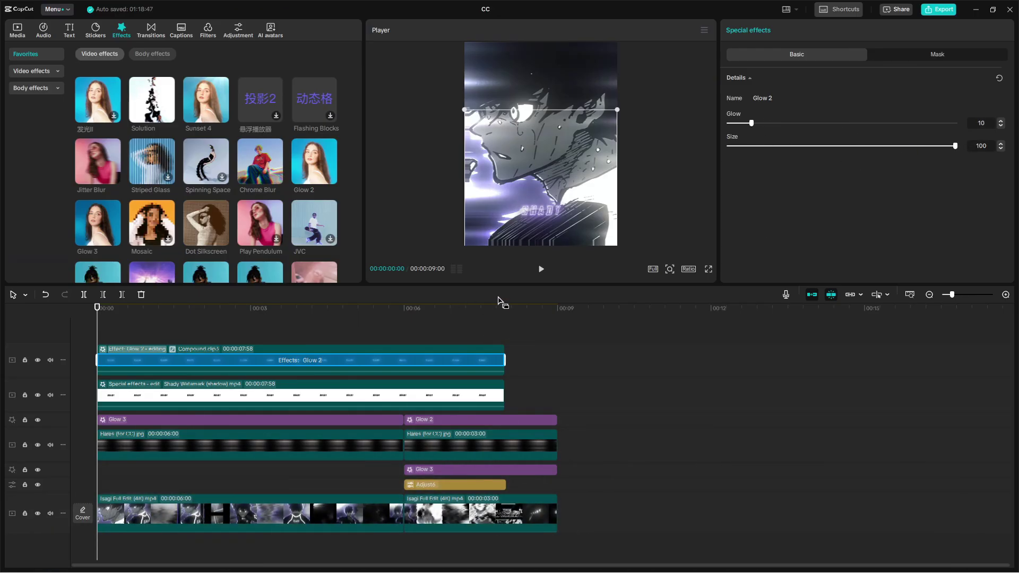
# - Play the finished edit from the start, first in the player and again in full screen
pyautogui.click(269, 329)
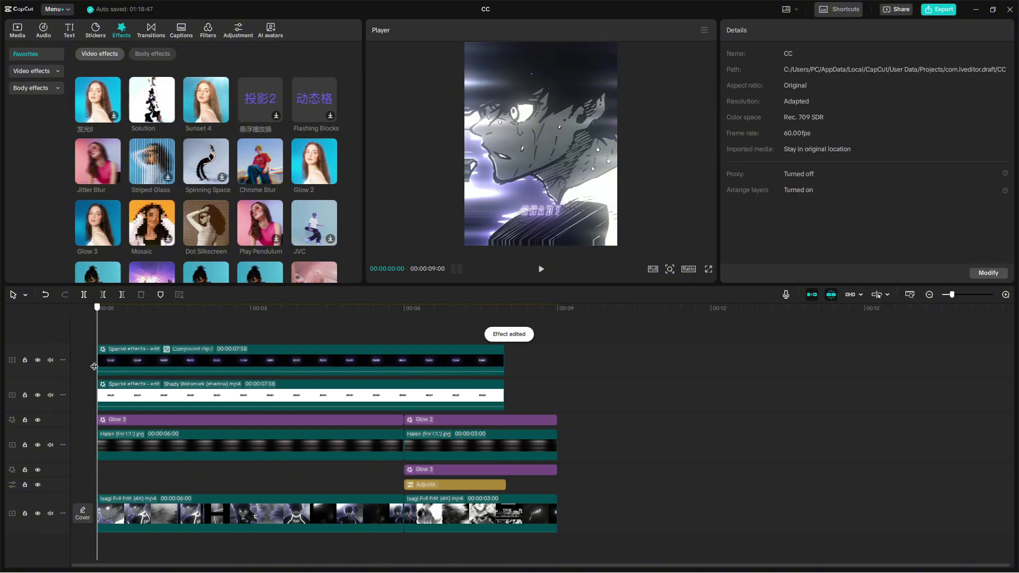
pyautogui.press('space')
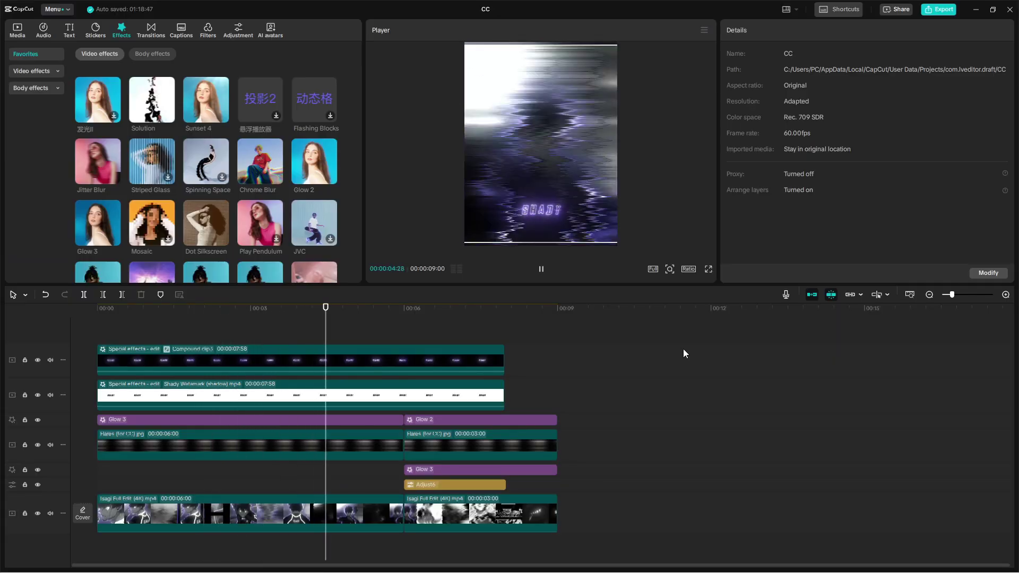
pyautogui.click(97, 313)
pyautogui.click(708, 269)
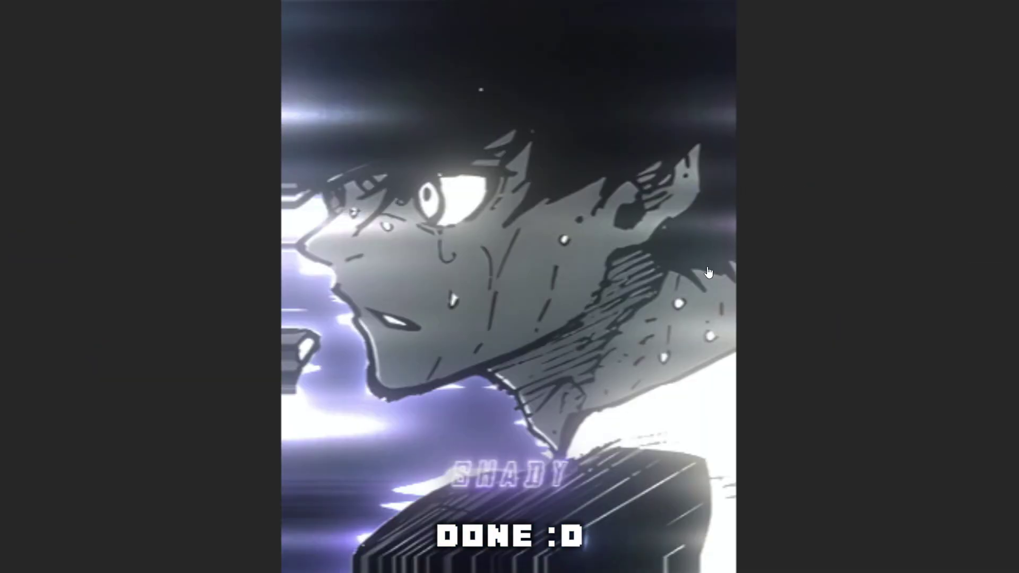
pyautogui.press('space')
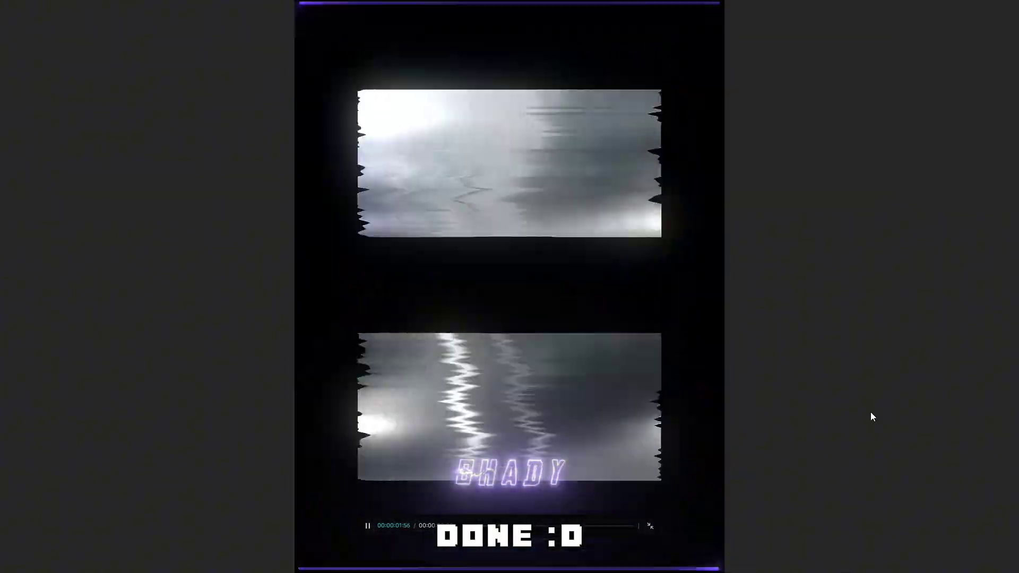